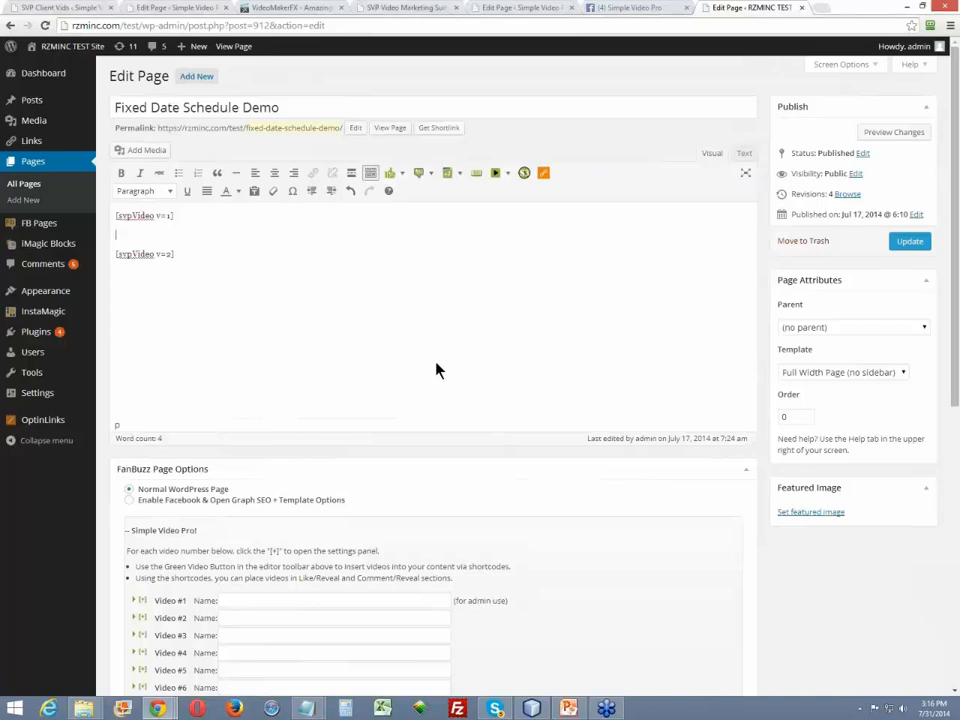
# - Open the InstaMagic plugin's Settings page in a new browser tab and switch to it
pyautogui.scroll(-1, 437, 369)
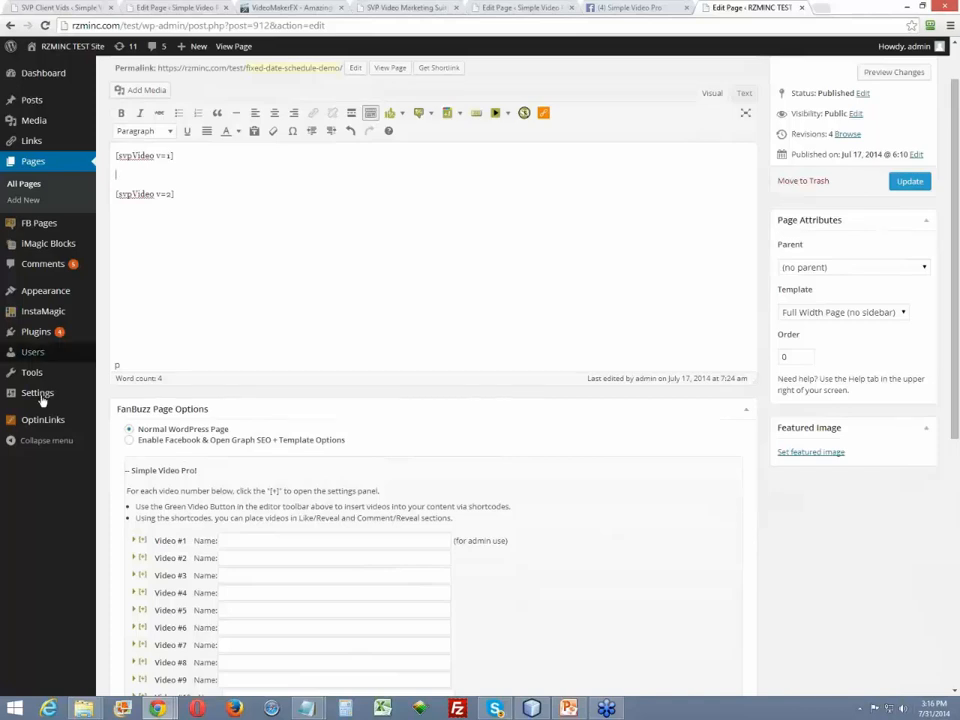
pyautogui.moveTo(42, 313)
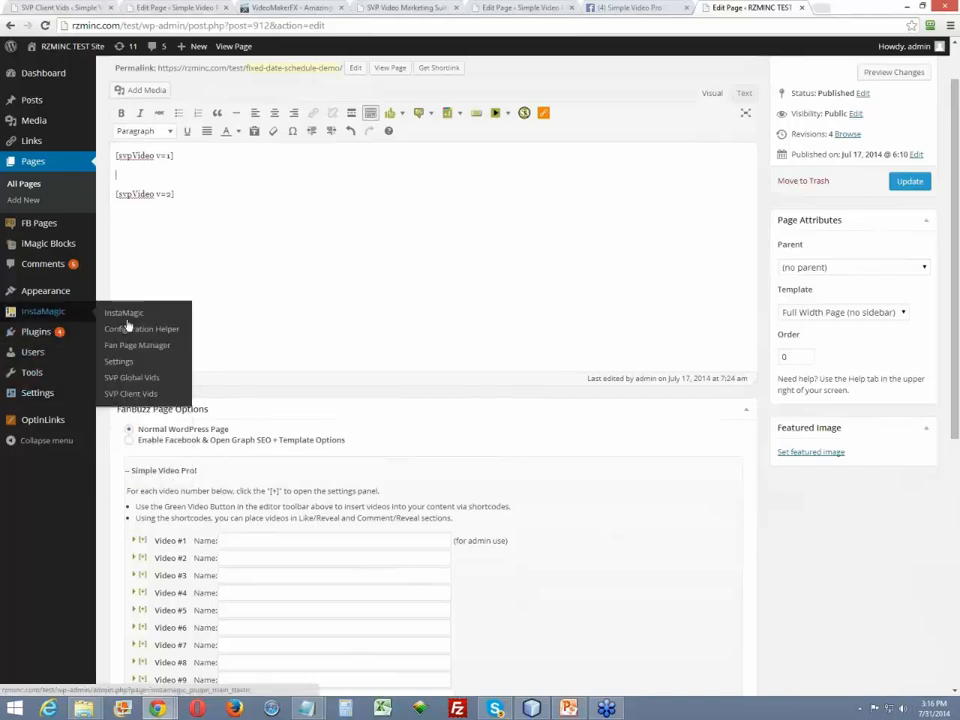
pyautogui.rightClick(138, 364)
pyautogui.click(150, 371)
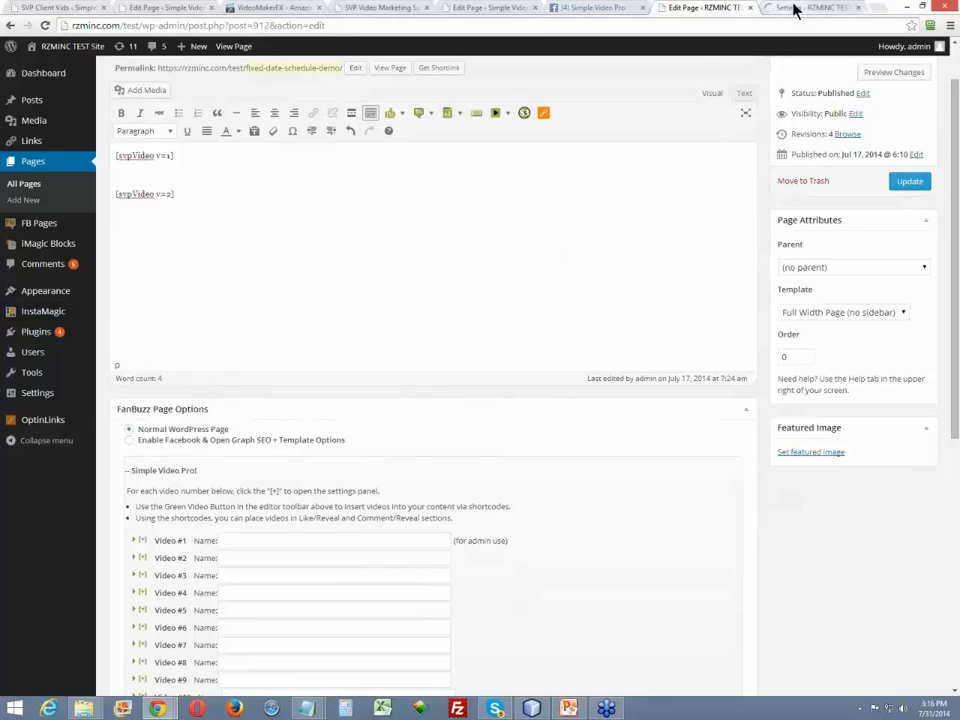
pyautogui.click(793, 9)
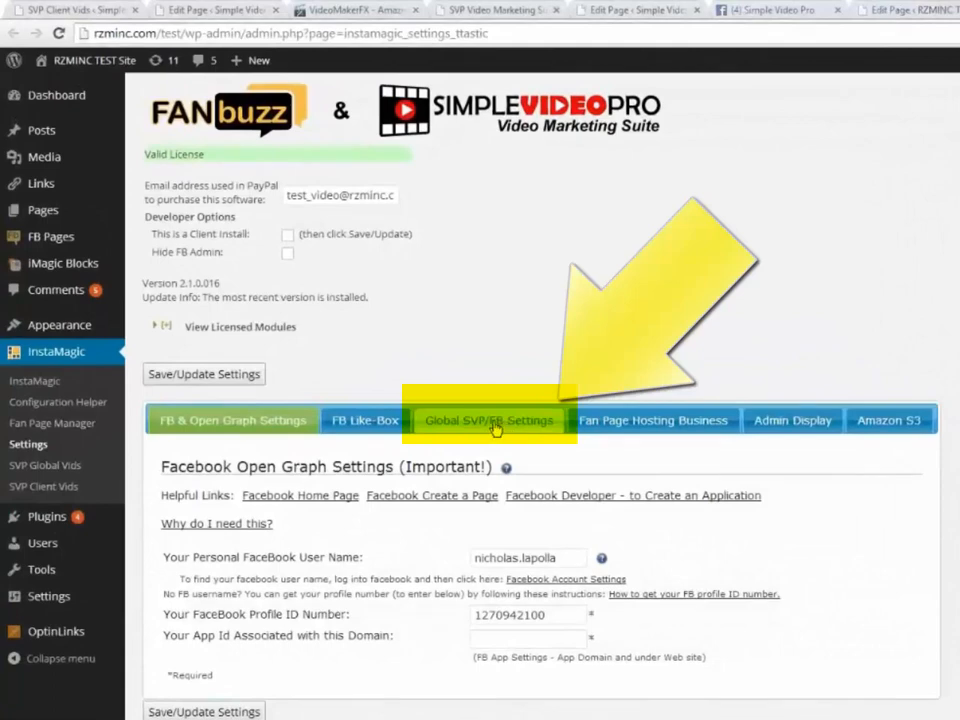
# - Check the SVP Time Zone Adjustment date and hour in the Global SVP/FB Settings, and close the settings page
pyautogui.click(497, 424)
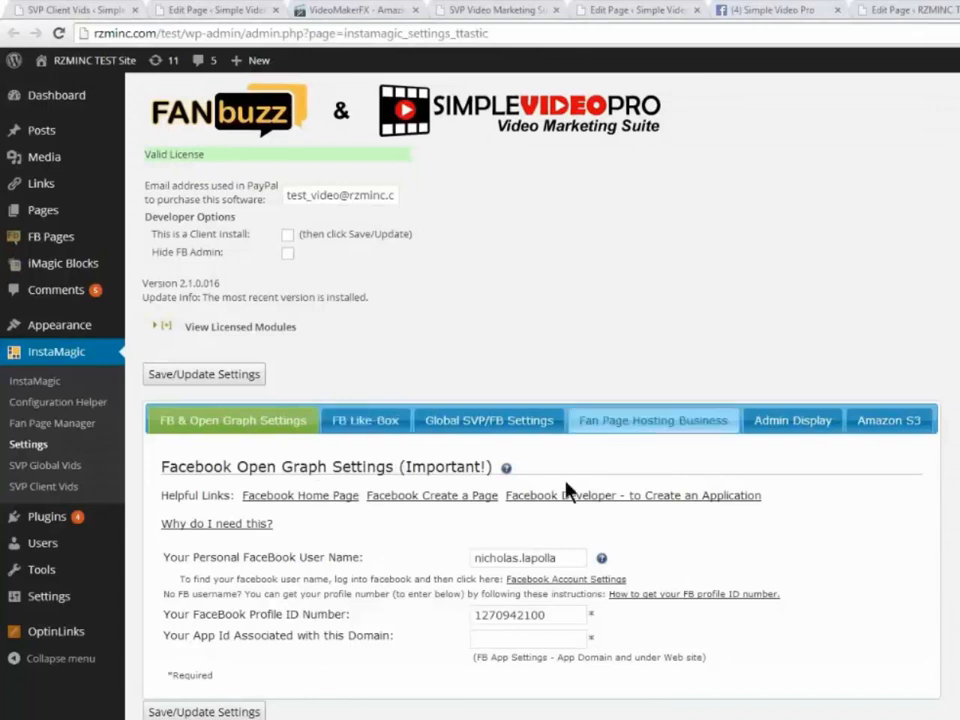
pyautogui.click(479, 422)
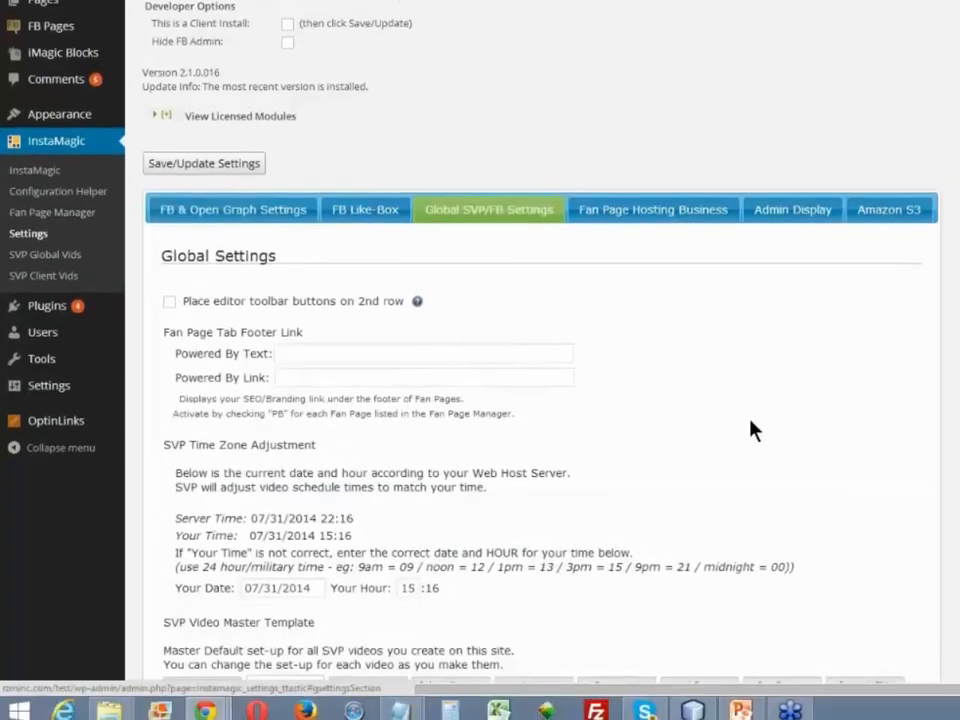
pyautogui.scroll(-3, 750, 420)
pyautogui.scroll(-1, 752, 420)
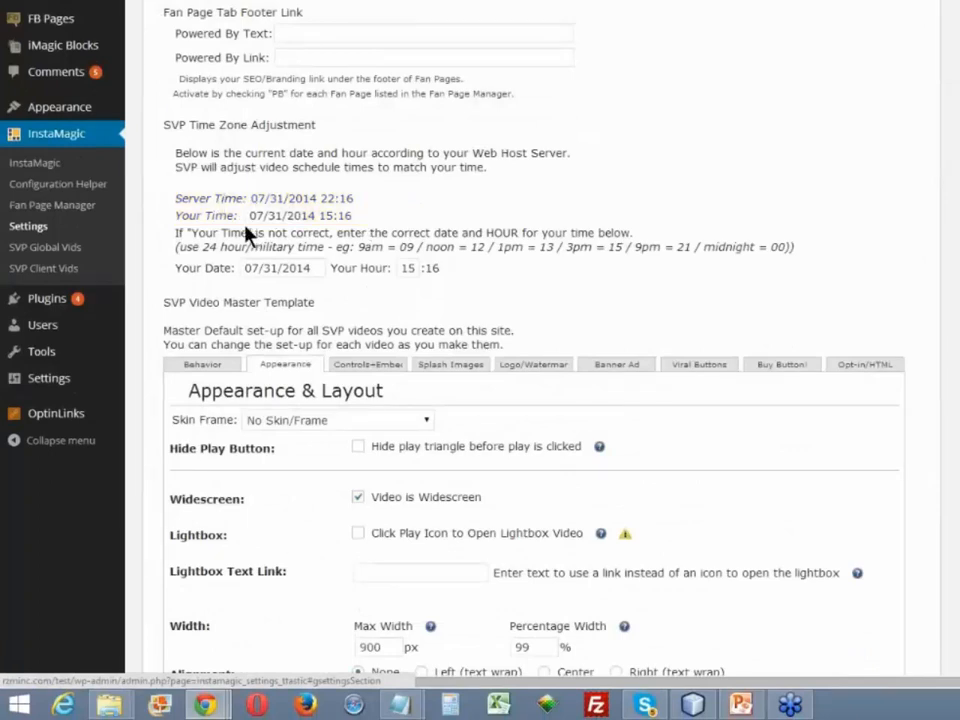
pyautogui.tripleClick(304, 218)
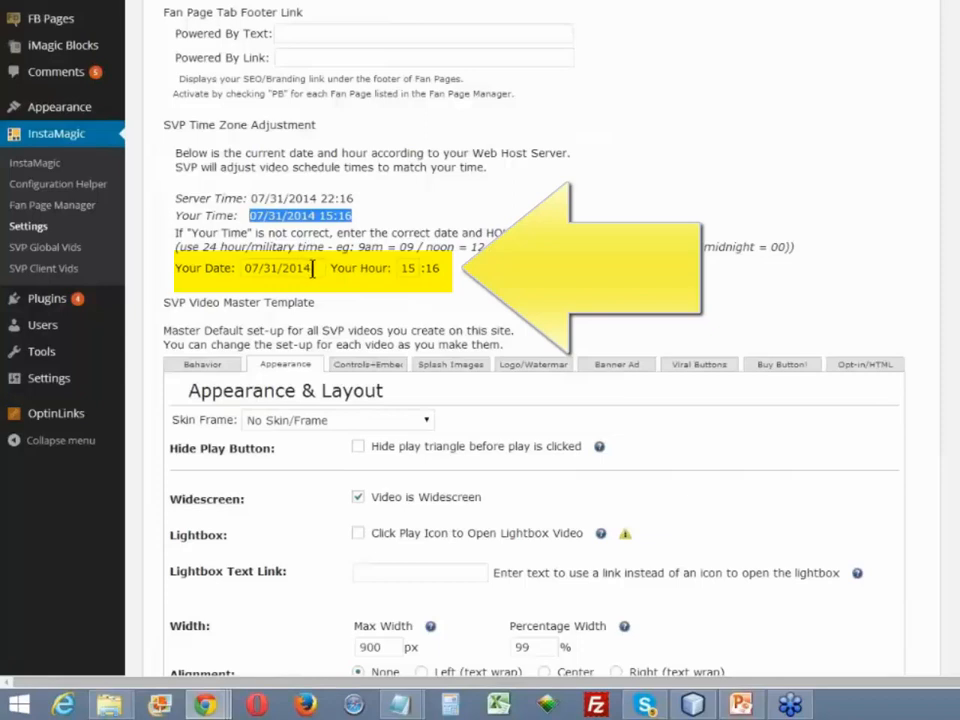
pyautogui.doubleClick(407, 268)
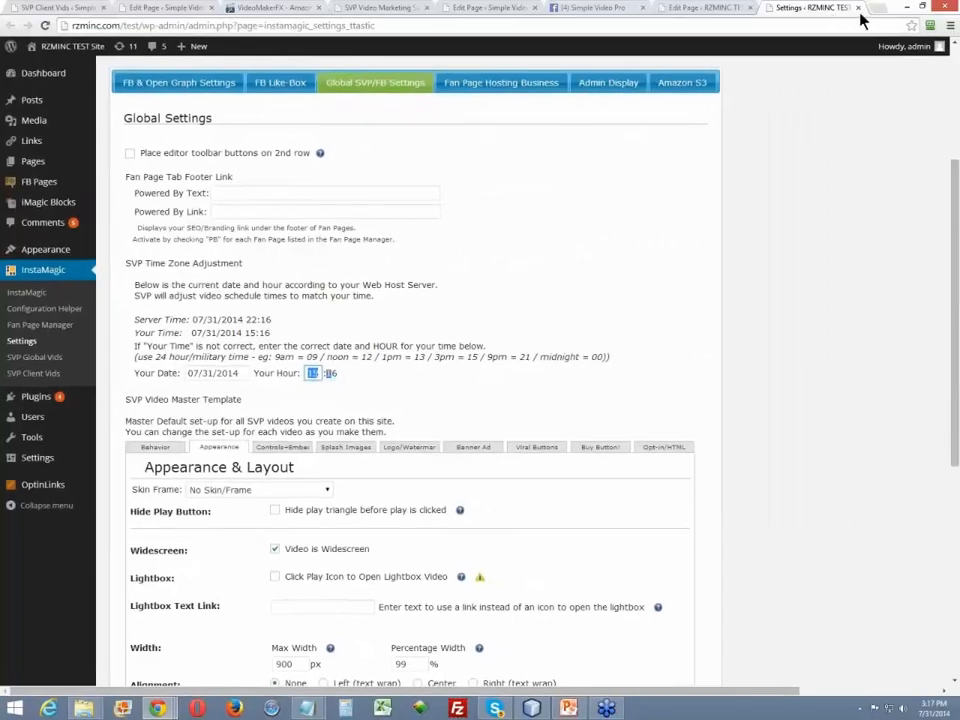
pyautogui.click(858, 7)
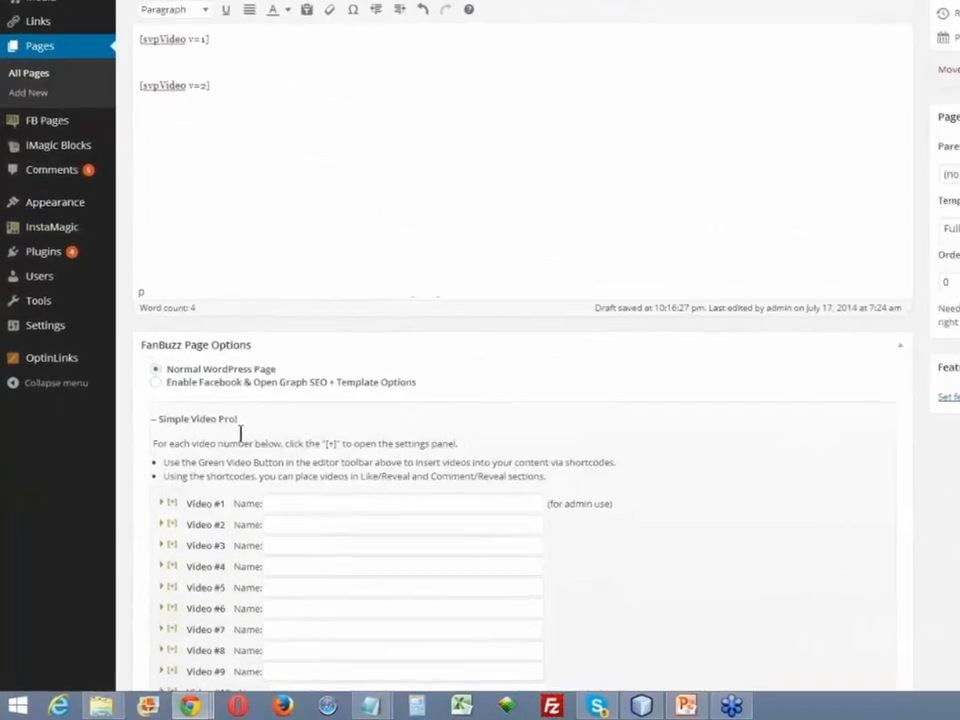
# - In Video #1's Video Scheduling settings, set both the start date and the end date to 07/31/2014
pyautogui.scroll(-3, 167, 370)
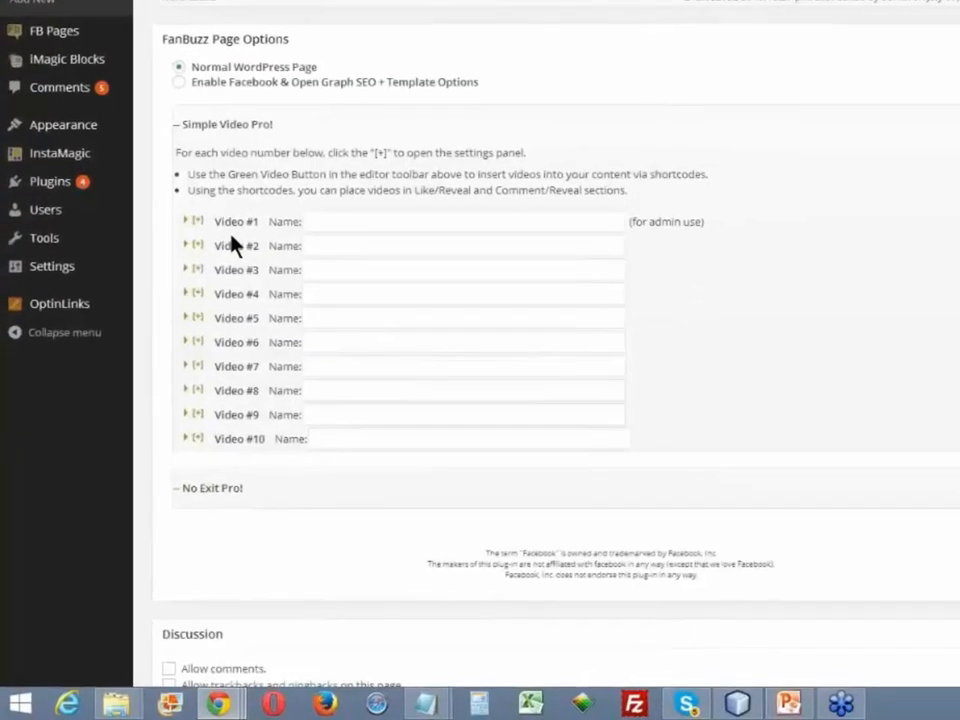
pyautogui.click(214, 224)
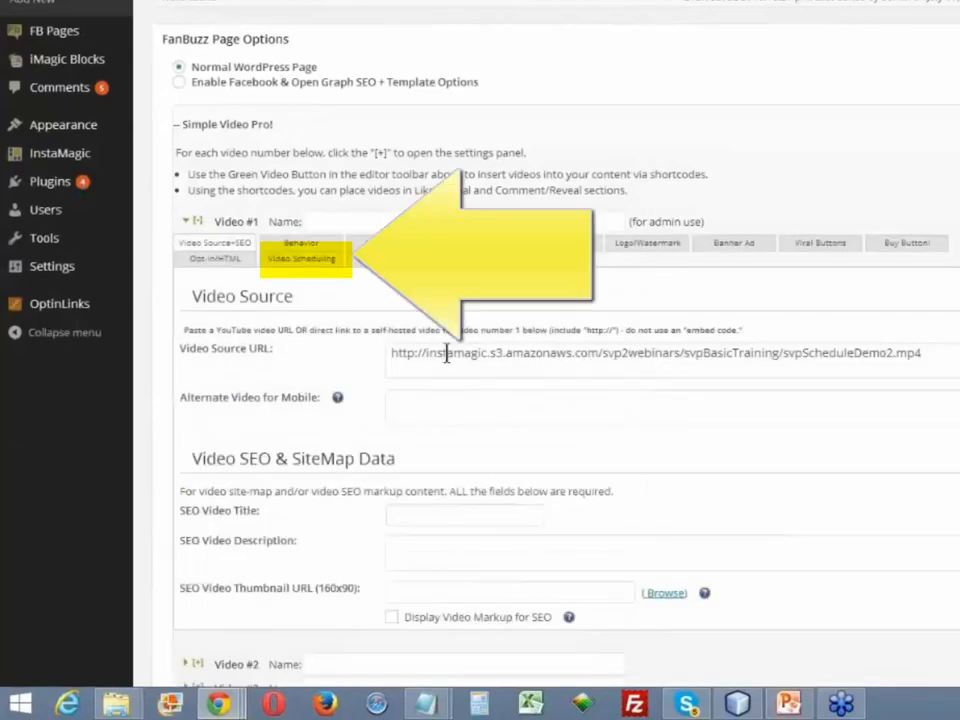
pyautogui.click(298, 261)
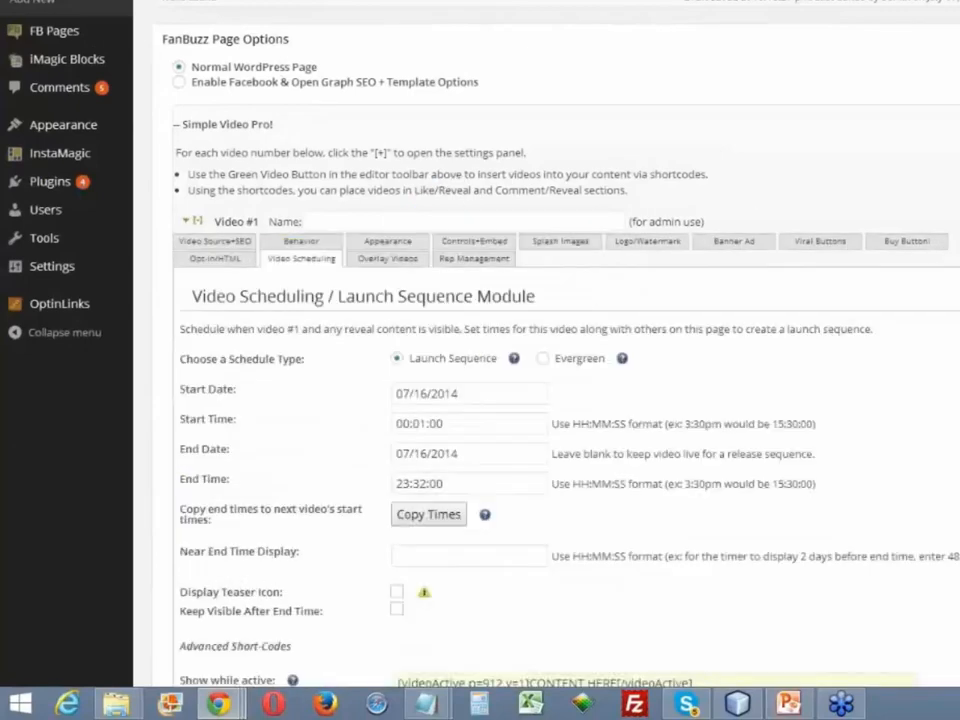
pyautogui.scroll(-3, 559, 225)
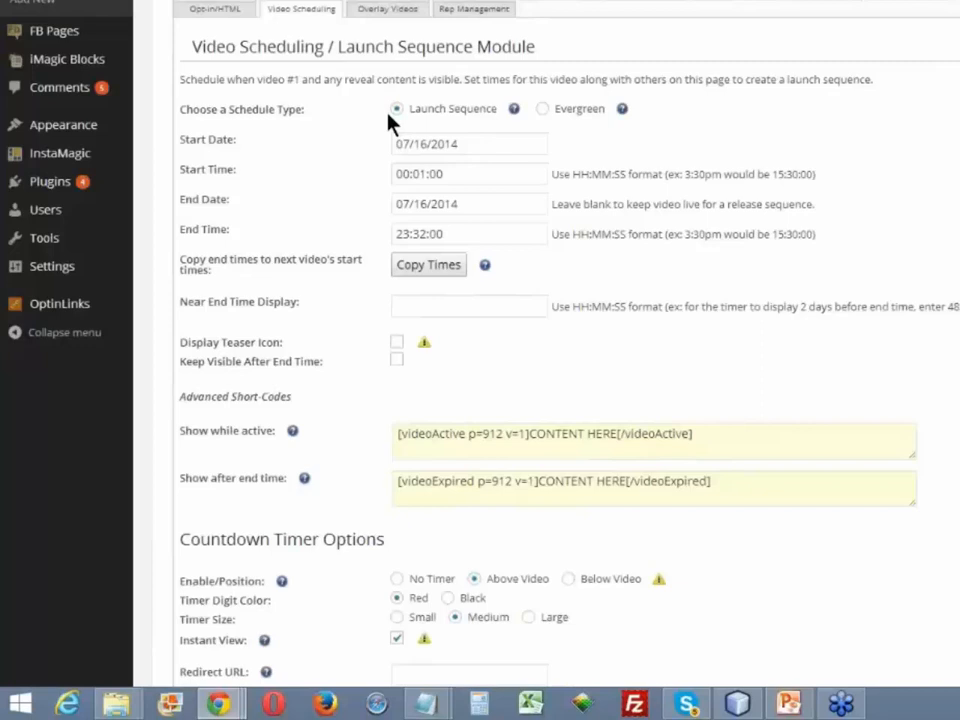
pyautogui.click(460, 145)
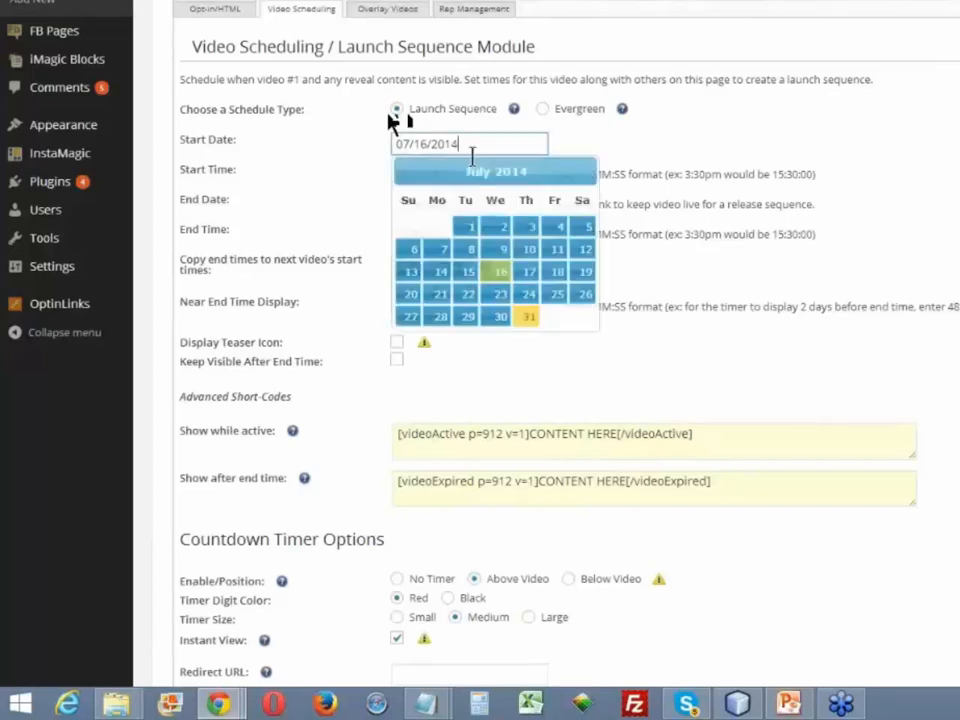
pyautogui.click(530, 318)
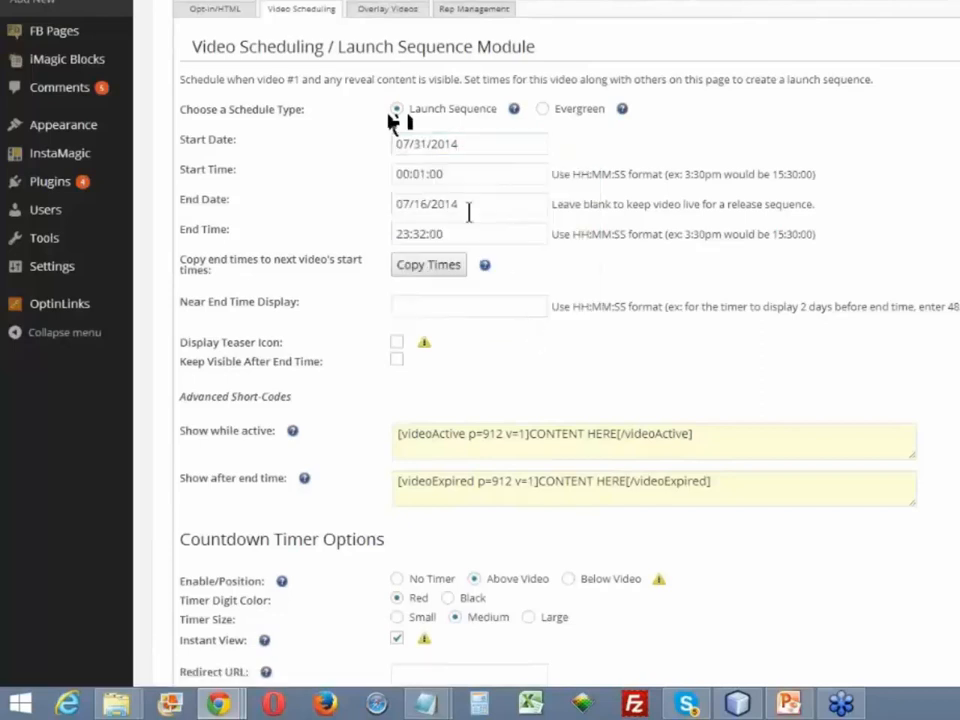
pyautogui.click(469, 207)
pyautogui.click(529, 376)
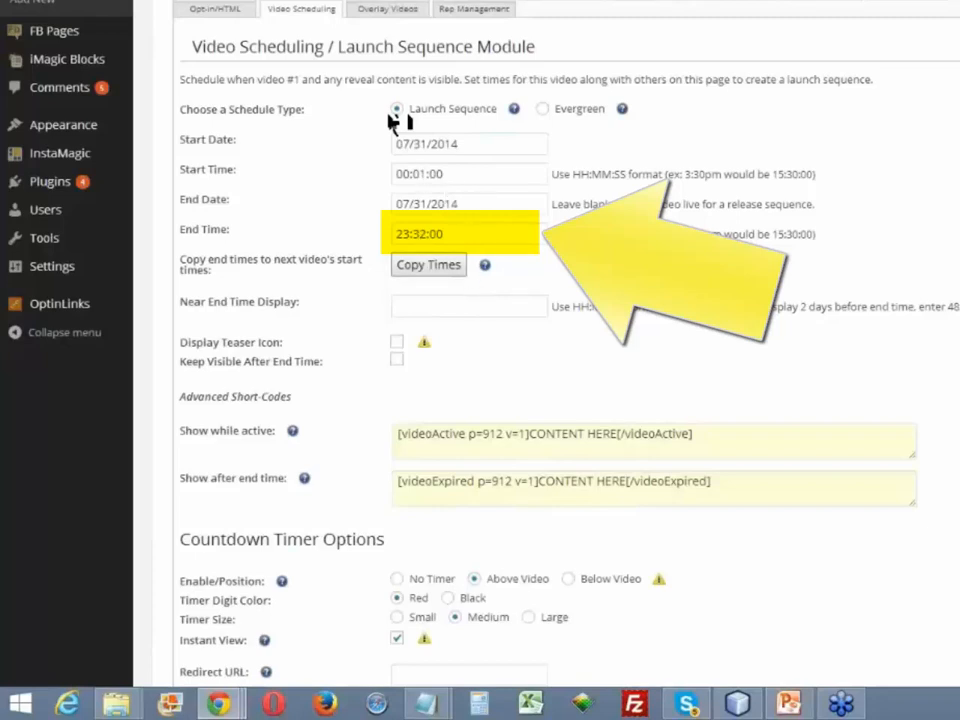
# - Set Video #1's end time to 15:20:00 and copy its end date and time to the next video's start
pyautogui.click(389, 233)
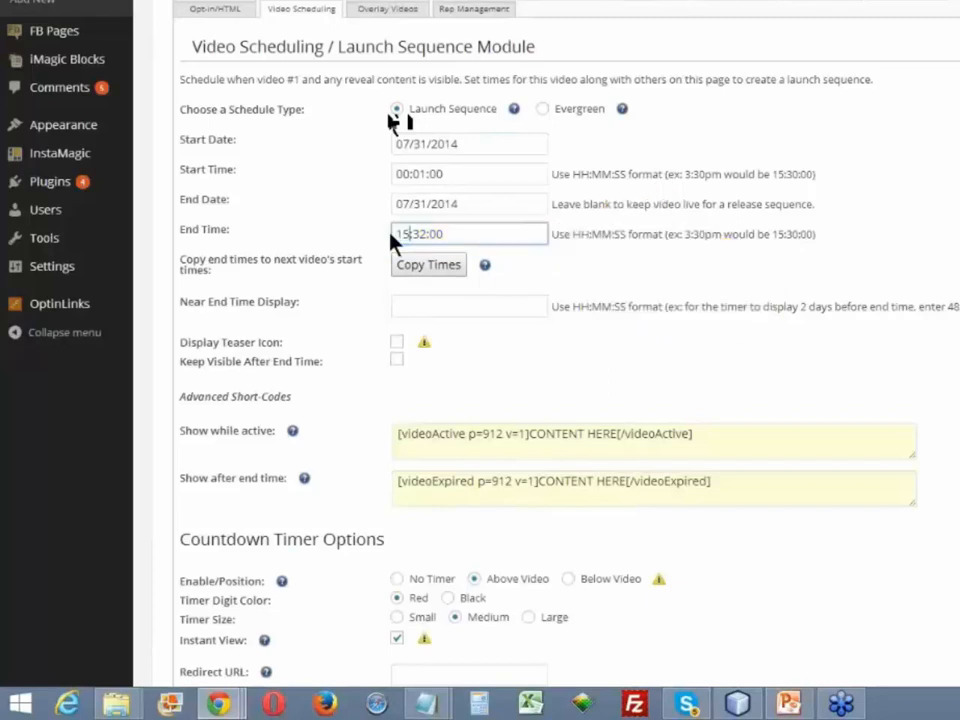
pyautogui.write('15')
pyautogui.press('Delete')
pyautogui.press('Delete')
pyautogui.press('Delete')
pyautogui.write(':20')
pyautogui.click(521, 237)
pyautogui.click(447, 269)
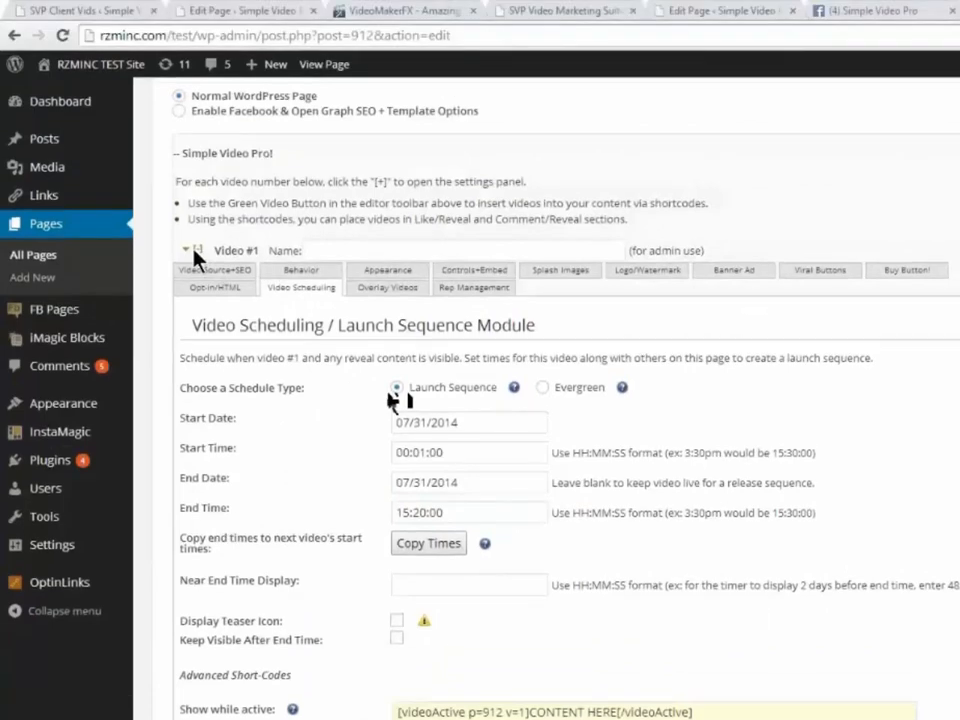
# - In Video #2's Video Scheduling settings, set the end date to 08/02/2014, and collapse Video #2
pyautogui.click(196, 256)
pyautogui.click(198, 276)
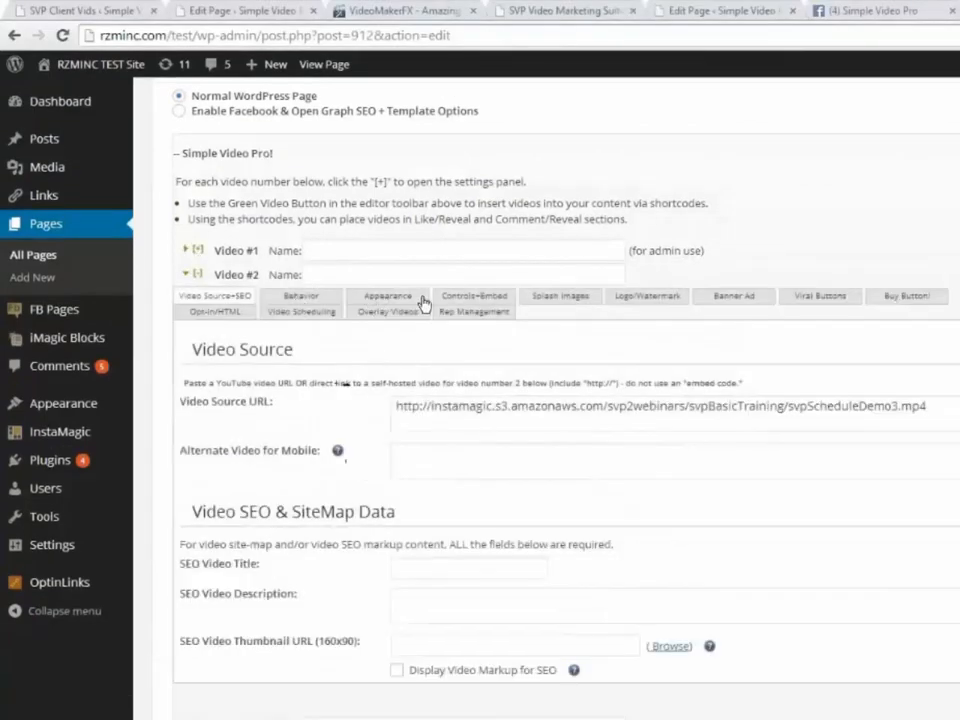
pyautogui.click(310, 311)
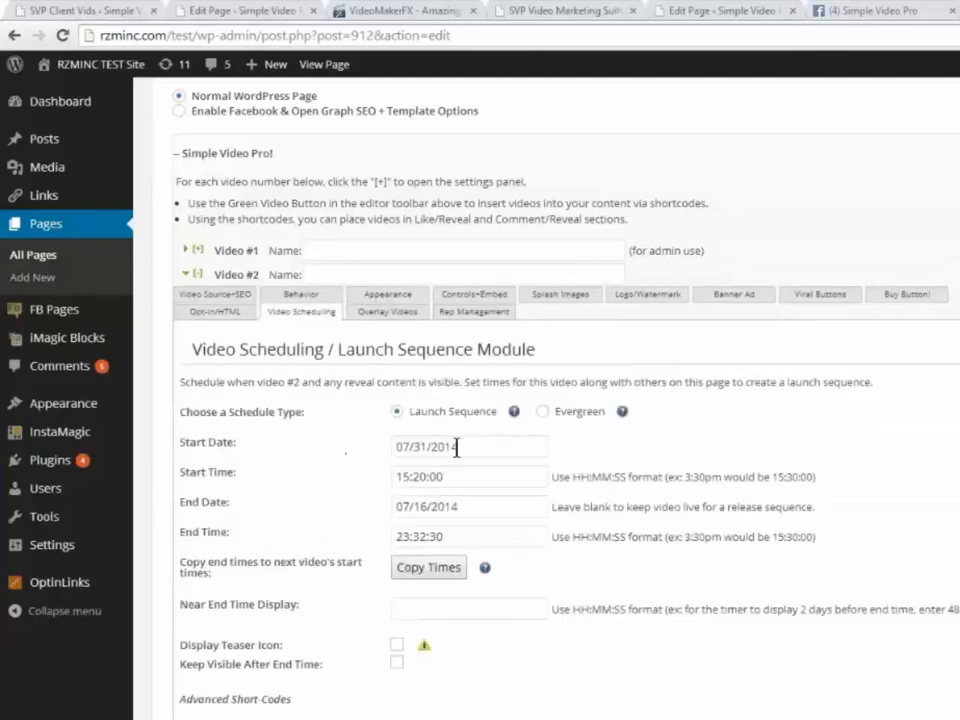
pyautogui.click(422, 509)
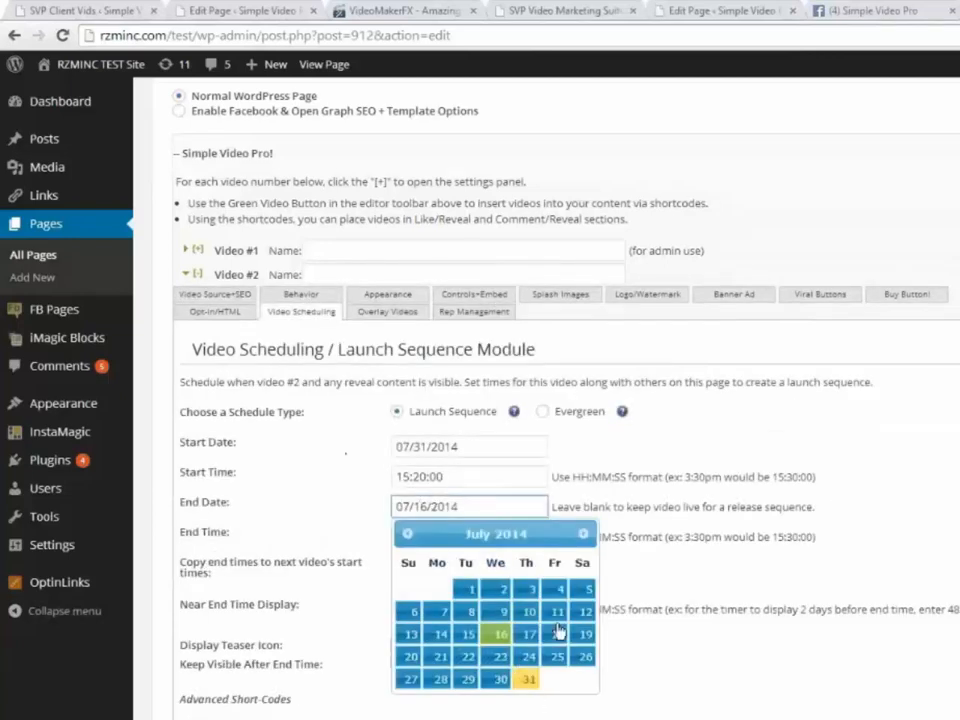
pyautogui.click(583, 537)
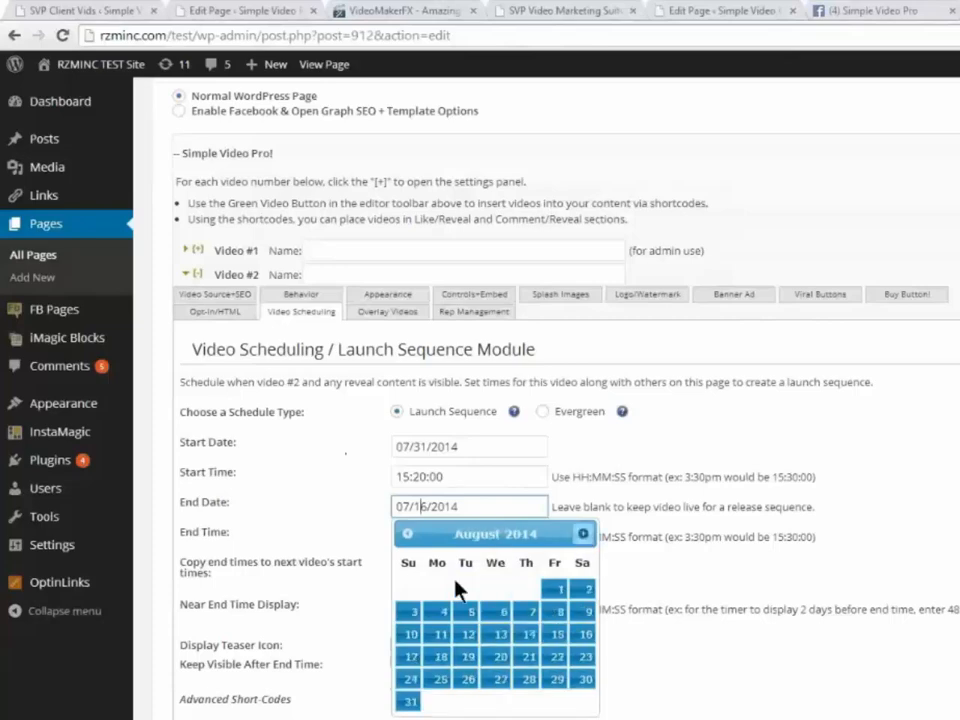
pyautogui.click(585, 589)
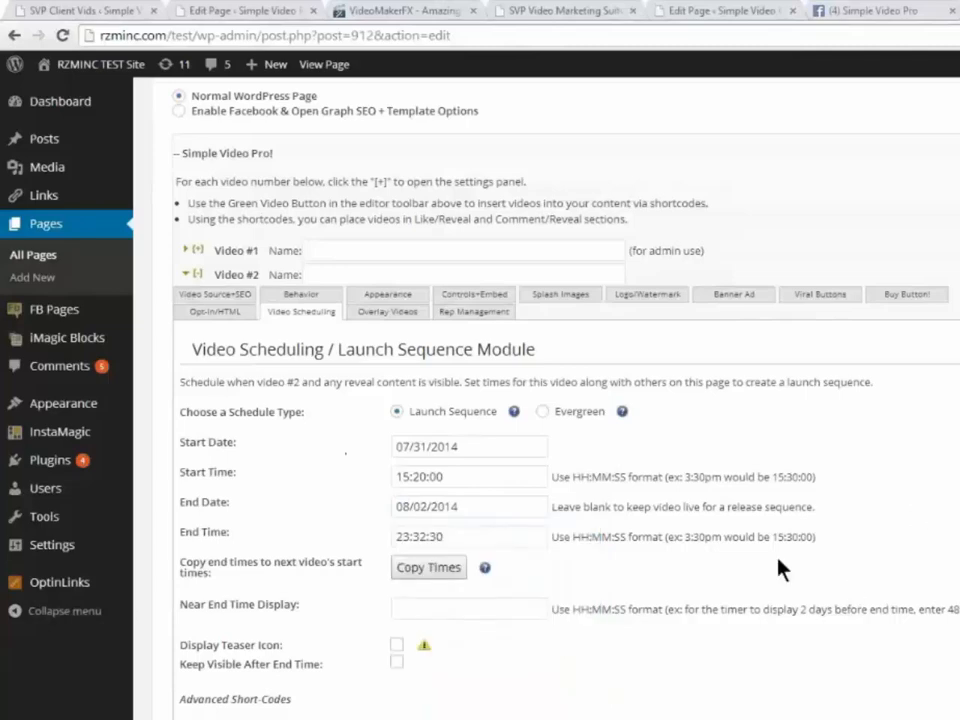
pyautogui.click(197, 274)
# - Reopen Video #1's scheduling settings and set its countdown timer position to Above Video
pyautogui.click(198, 250)
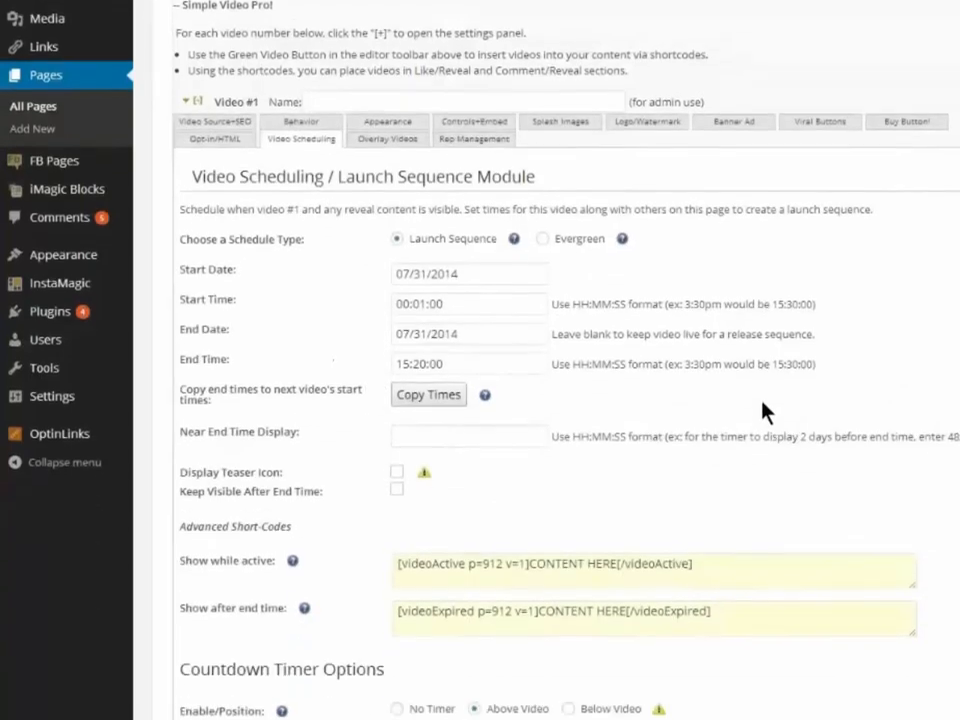
pyautogui.scroll(-2, 742, 590)
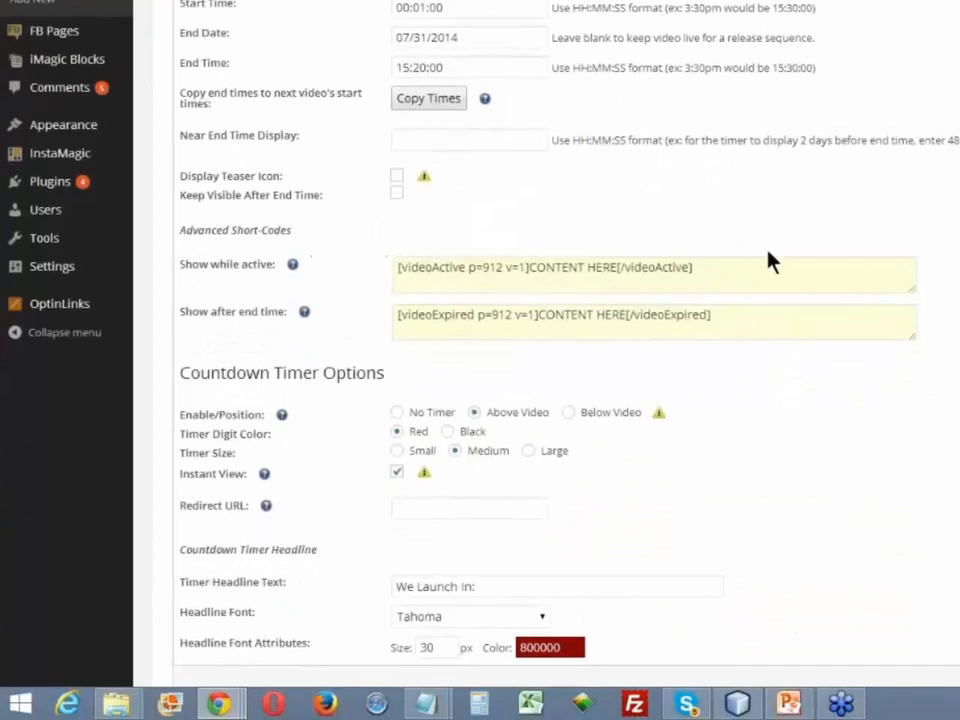
pyautogui.scroll(-1, 750, 280)
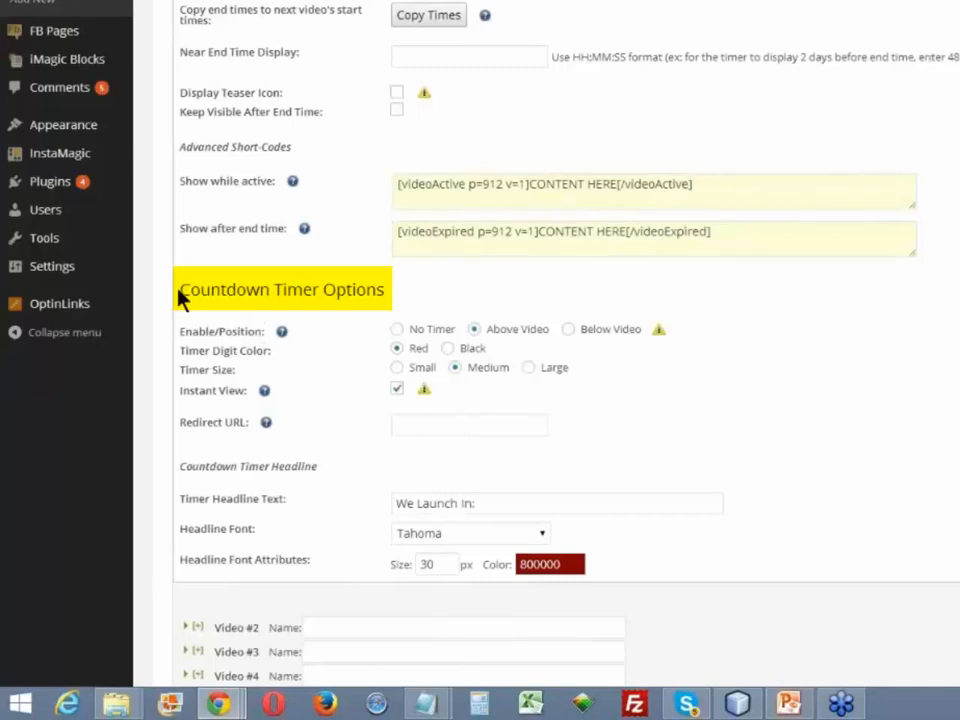
pyautogui.moveTo(190, 290); pyautogui.dragTo(264, 290)
pyautogui.moveTo(397, 285); pyautogui.dragTo(400, 291)
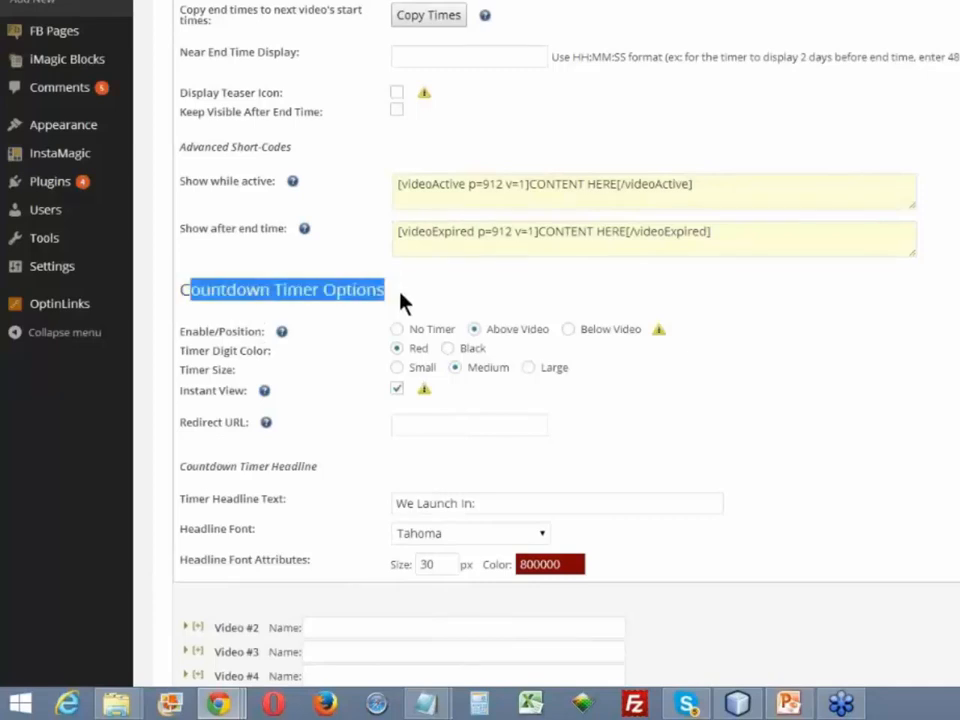
pyautogui.click(463, 340)
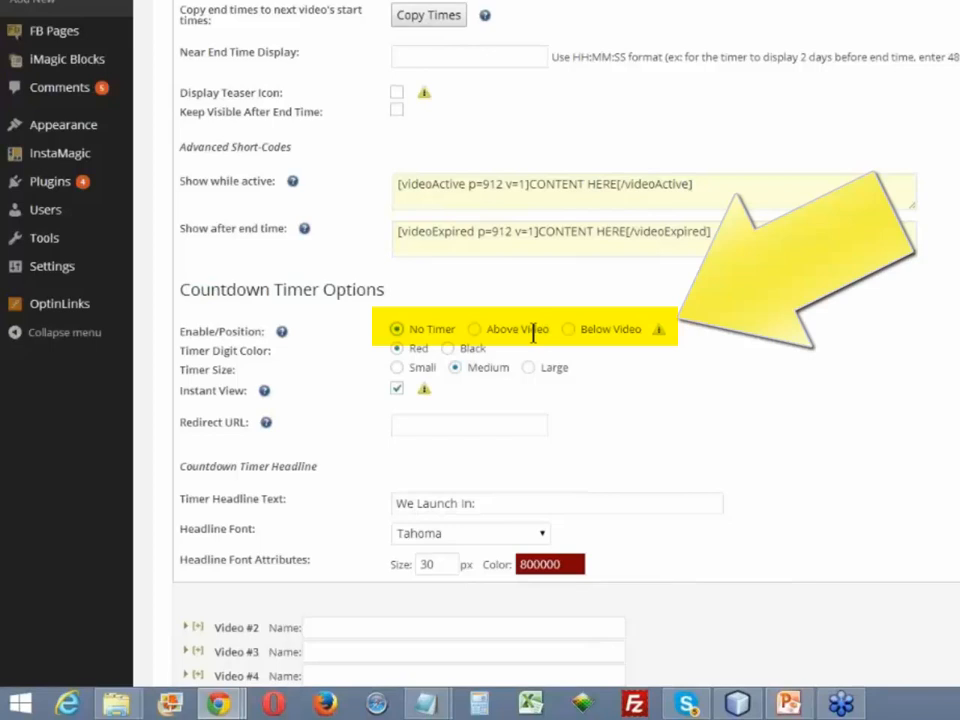
pyautogui.click(474, 331)
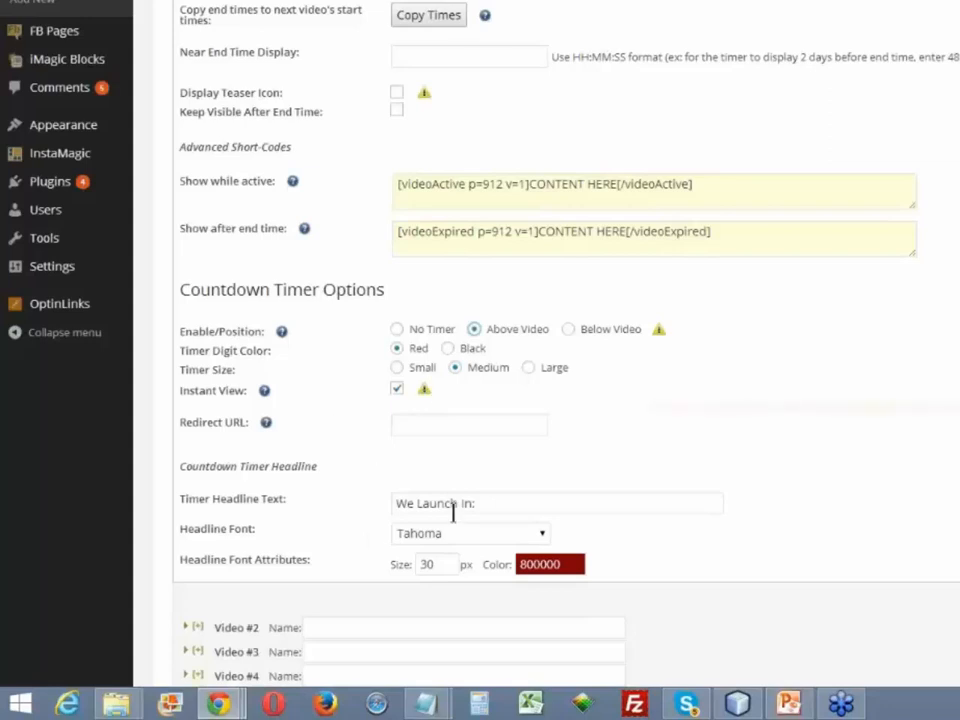
# - Review the headline text and font size of Video #1's countdown timer, and collapse Video #1
pyautogui.tripleClick(385, 500)
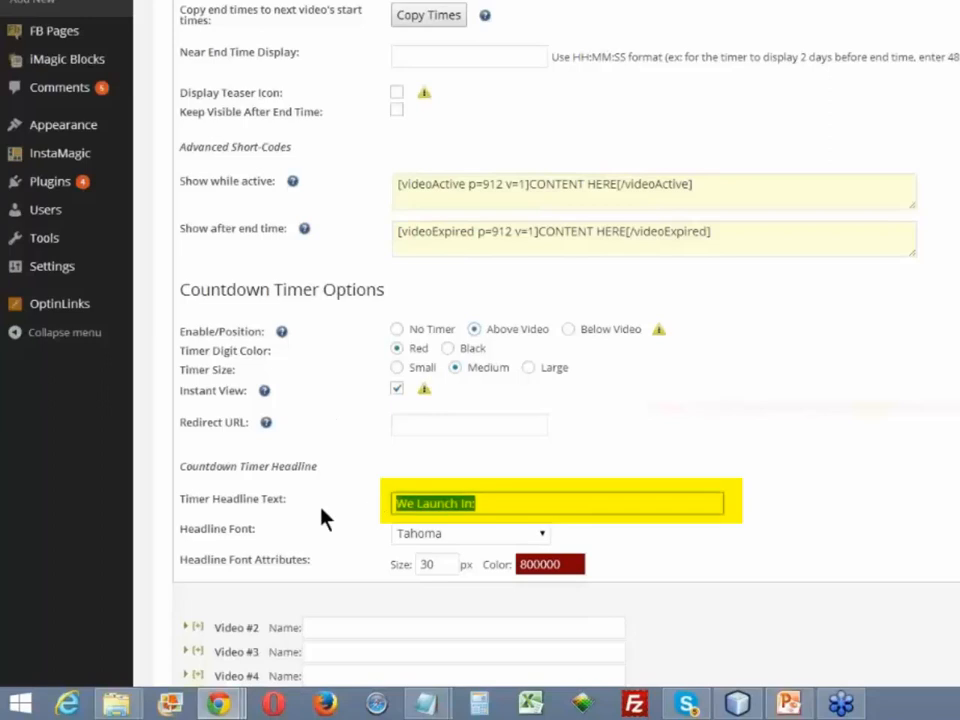
pyautogui.scroll(-1, 450, 470)
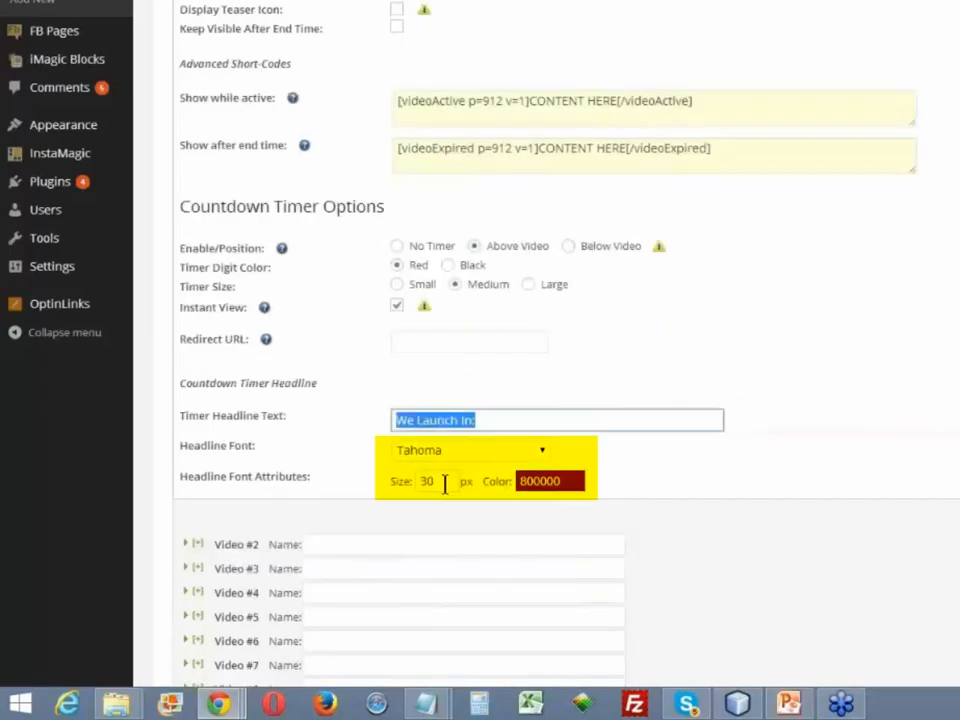
pyautogui.doubleClick(438, 481)
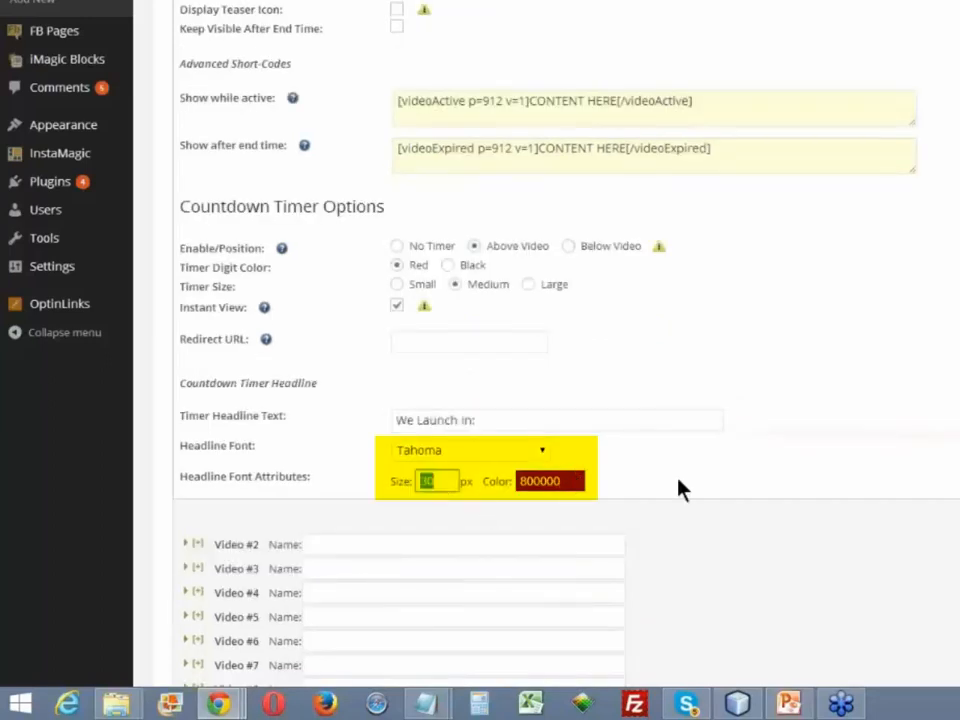
pyautogui.press('Tab')
pyautogui.click(702, 471)
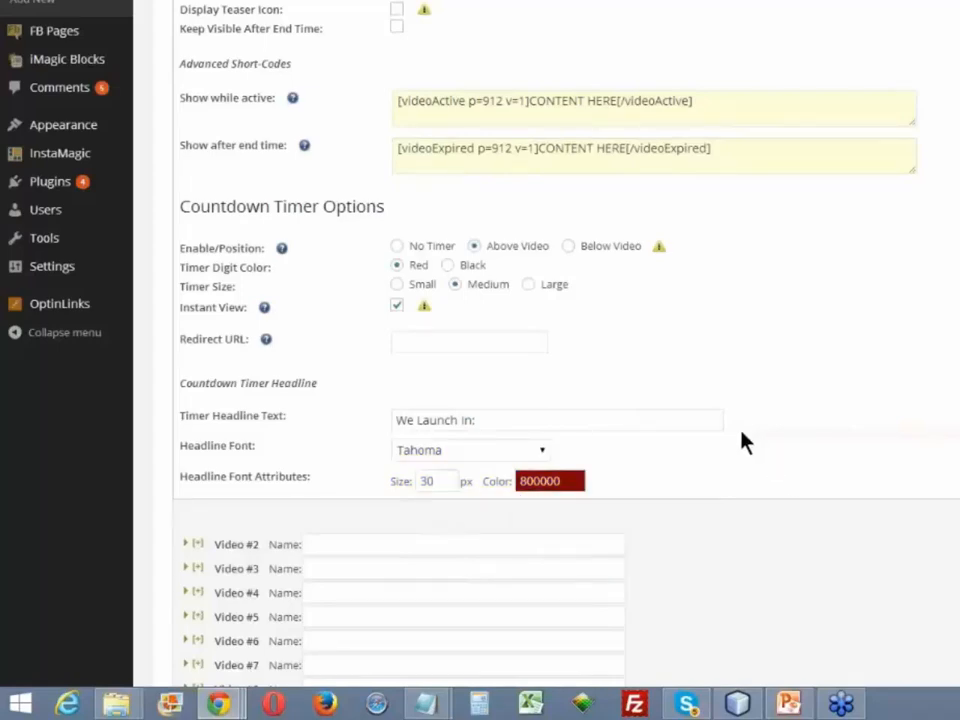
pyautogui.scroll(8, 742, 441)
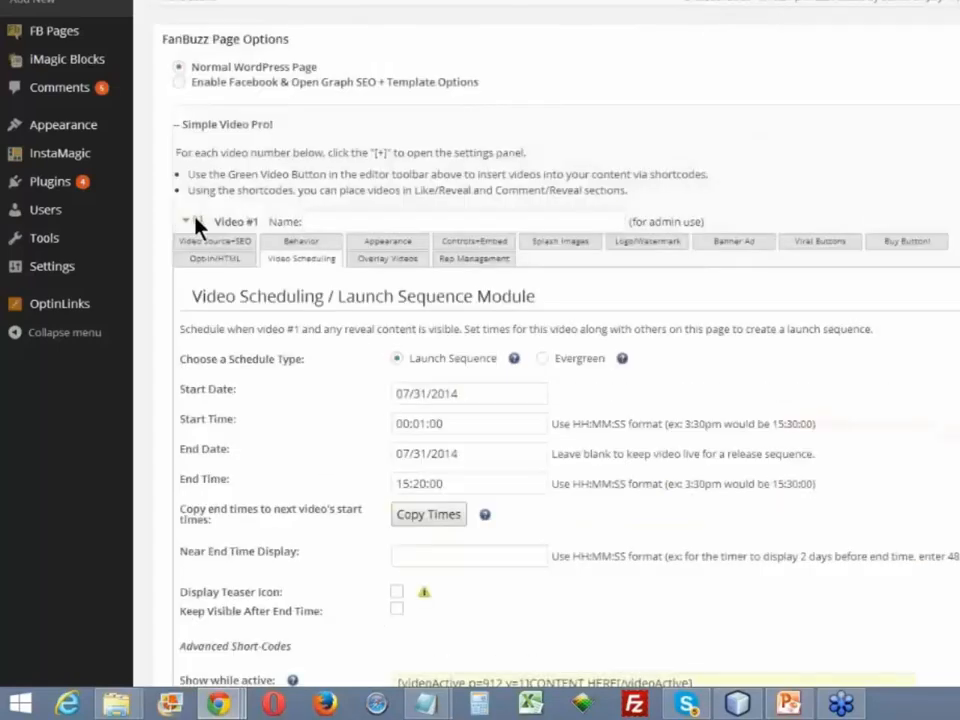
pyautogui.click(197, 222)
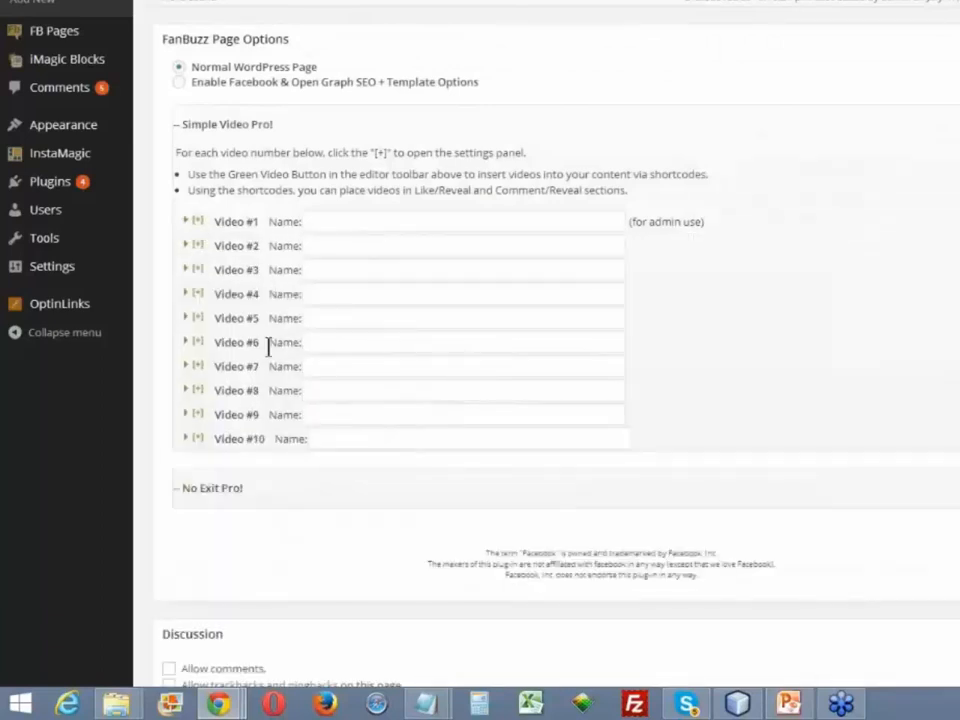
# - Review the Instant View option in Video #2's Countdown Timer Options, and switch back to Video #1's scheduling settings
pyautogui.click(196, 245)
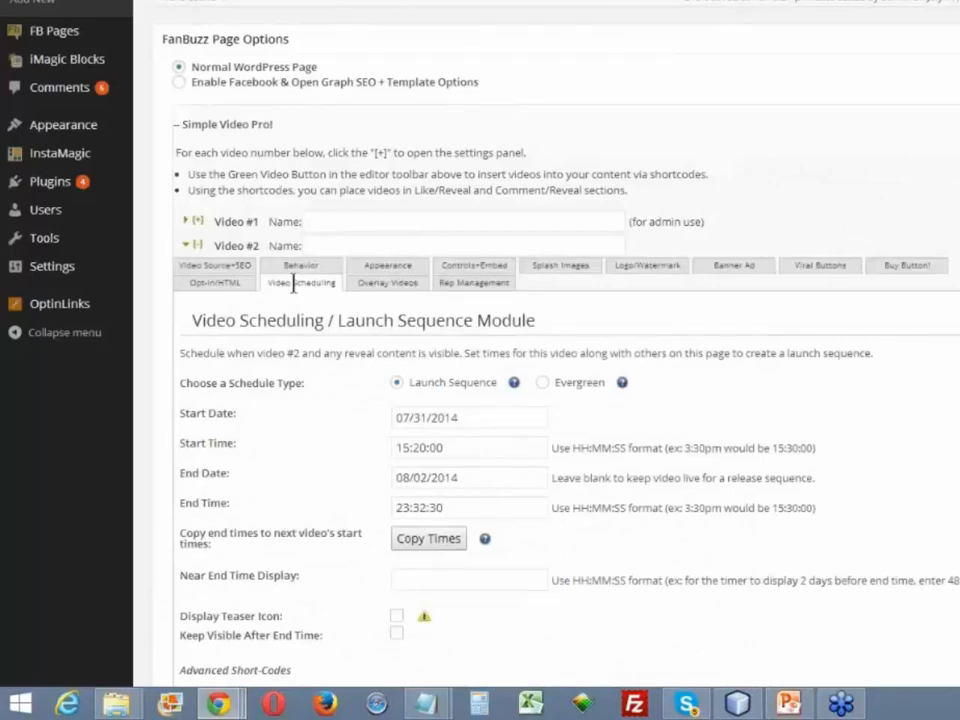
pyautogui.scroll(-3, 474, 354)
pyautogui.scroll(-2, 475, 355)
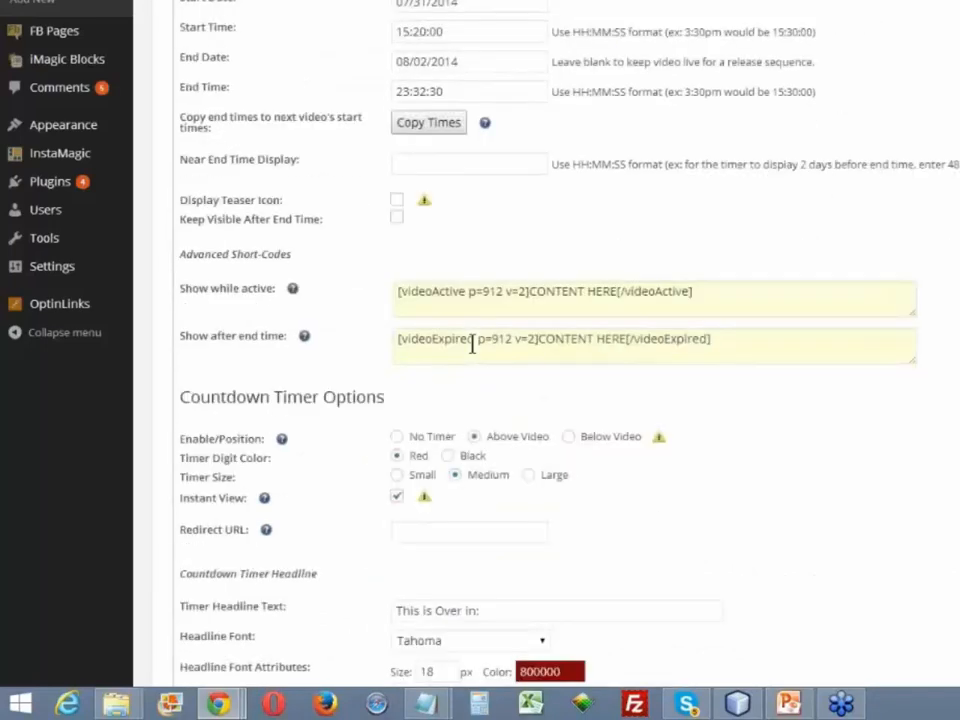
pyautogui.scroll(-2, 473, 350)
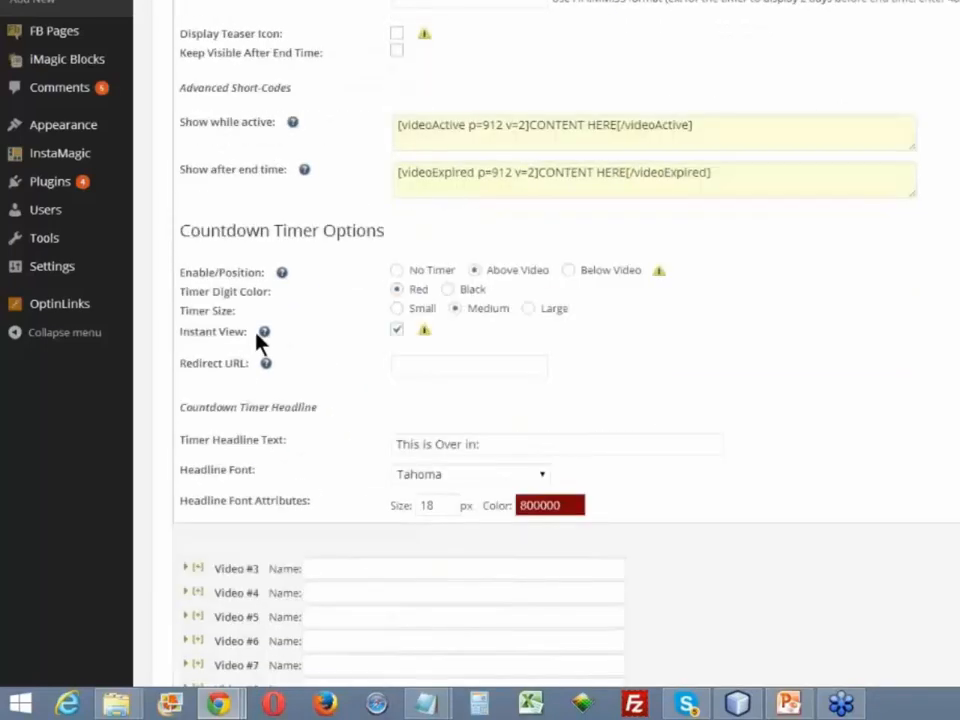
pyautogui.click(397, 332)
pyautogui.scroll(3, 748, 415)
pyautogui.scroll(1, 746, 411)
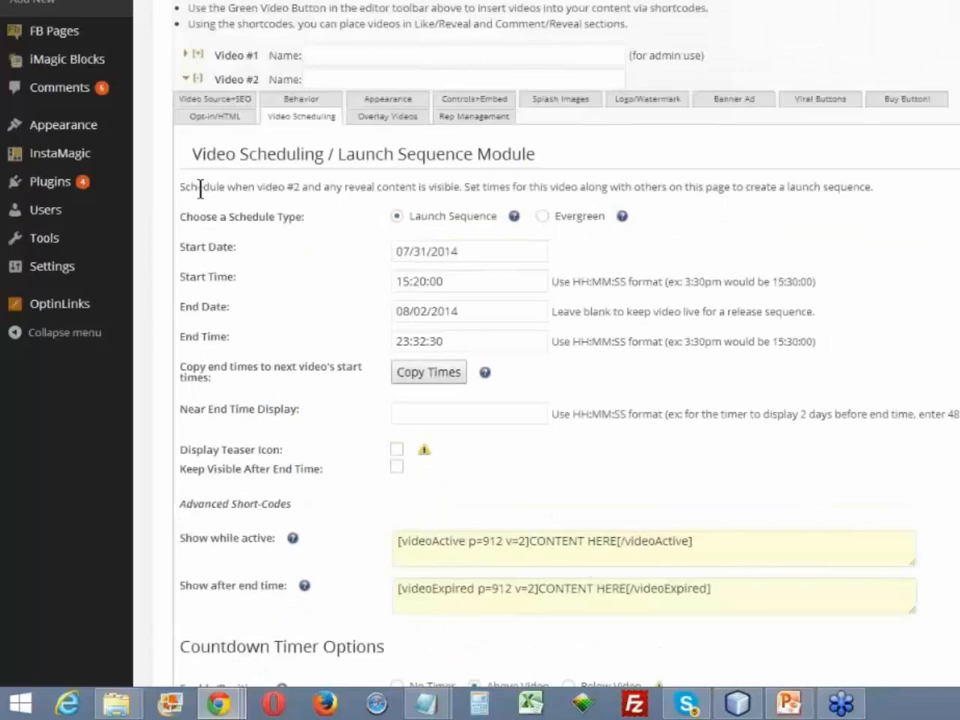
pyautogui.click(197, 79)
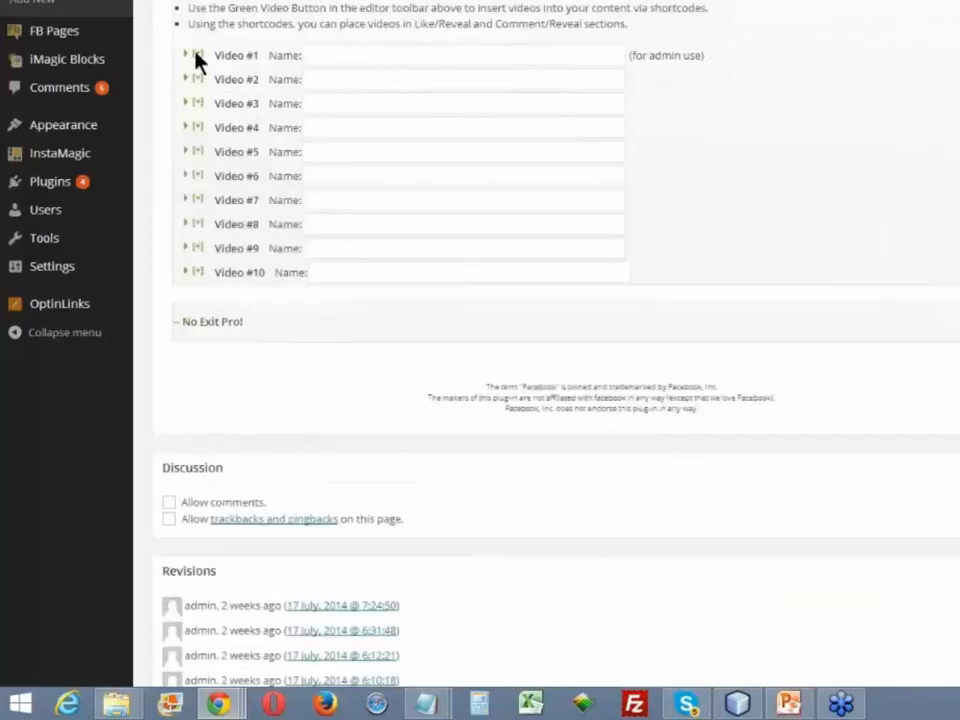
pyautogui.click(197, 55)
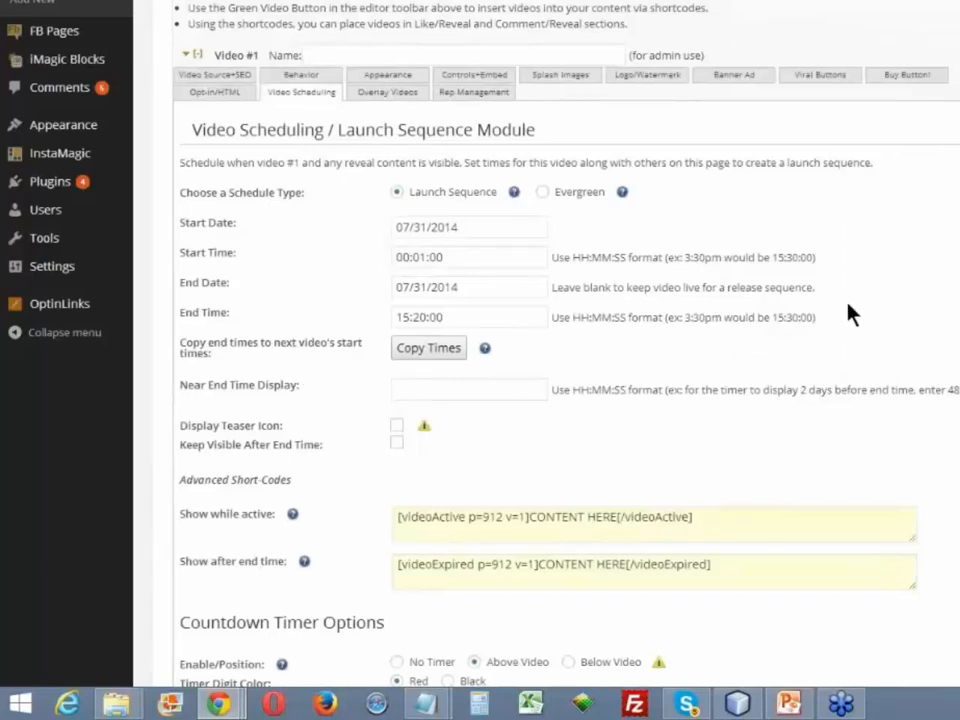
# - Set Video #1's Near End Time Display to 48:00:00, leaving its end date as it is
pyautogui.scroll(-3, 850, 300)
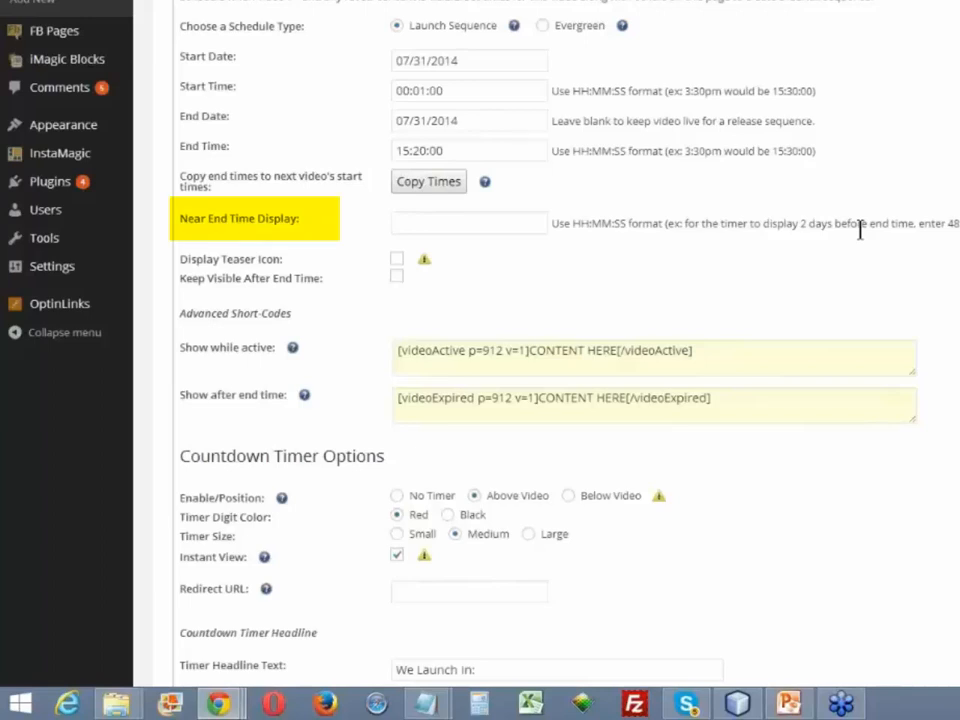
pyautogui.click(461, 228)
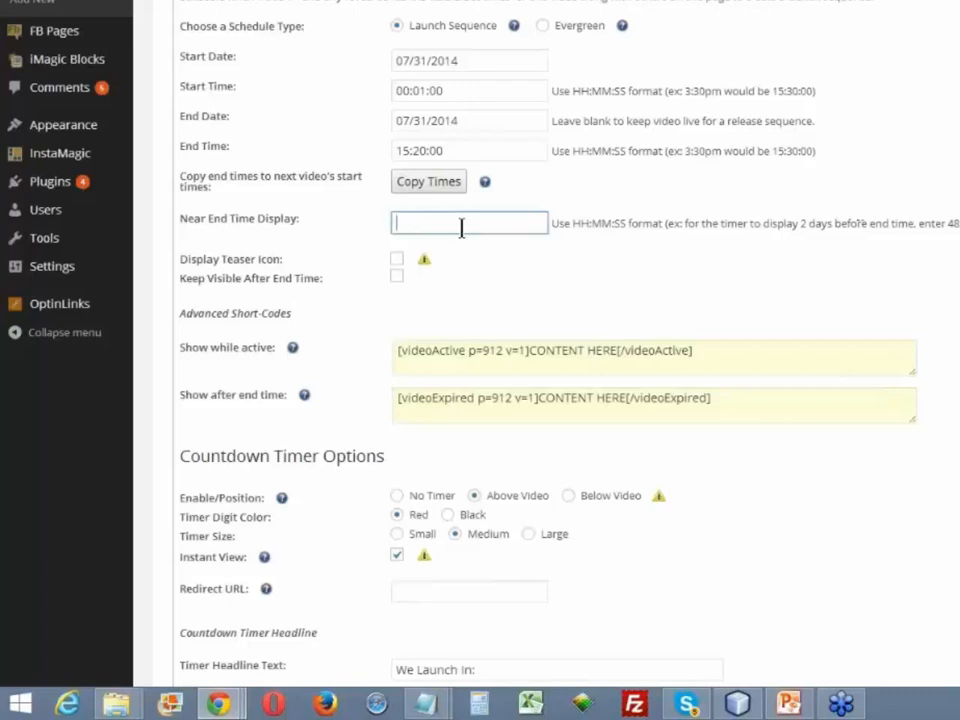
pyautogui.write('48:00:00')
pyautogui.click(450, 121)
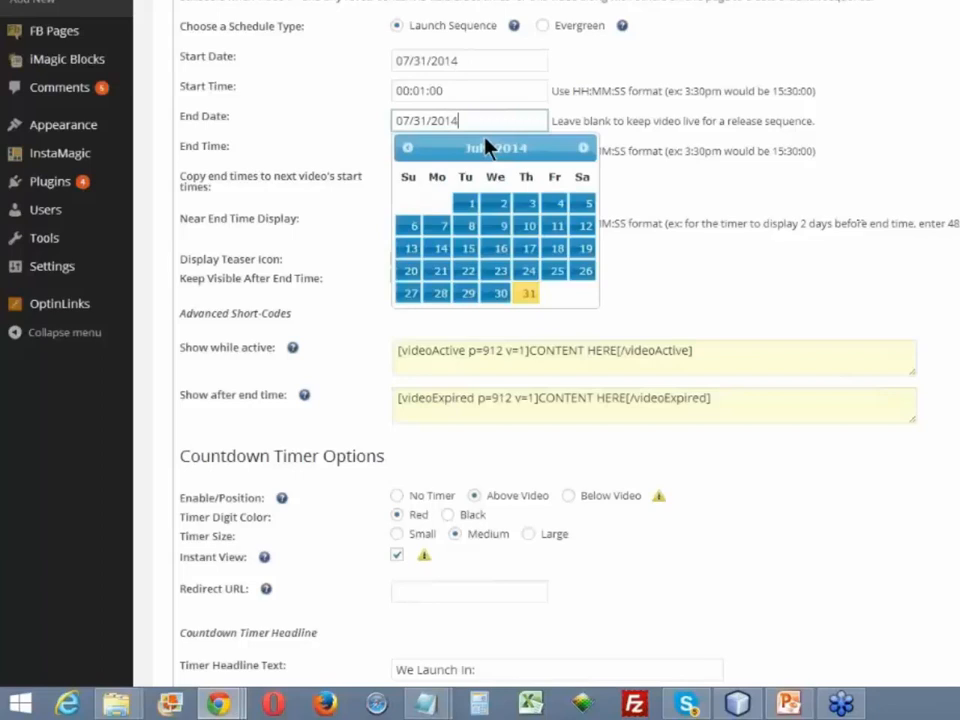
pyautogui.click(278, 122)
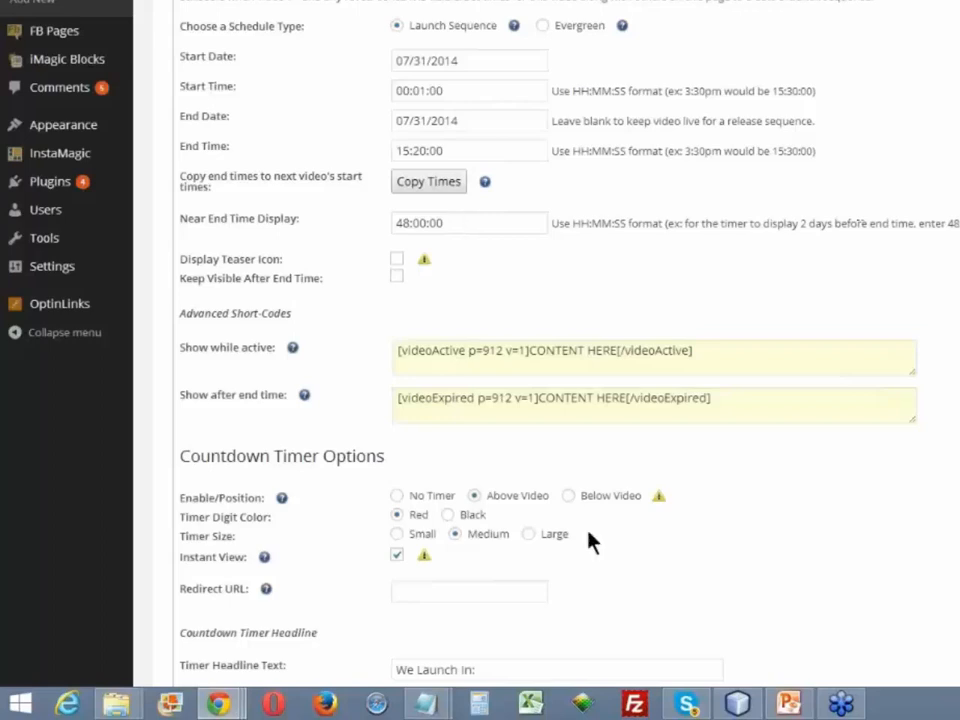
# - Clear the Near End Time Display value for Video #1
pyautogui.scroll(-1, 589, 540)
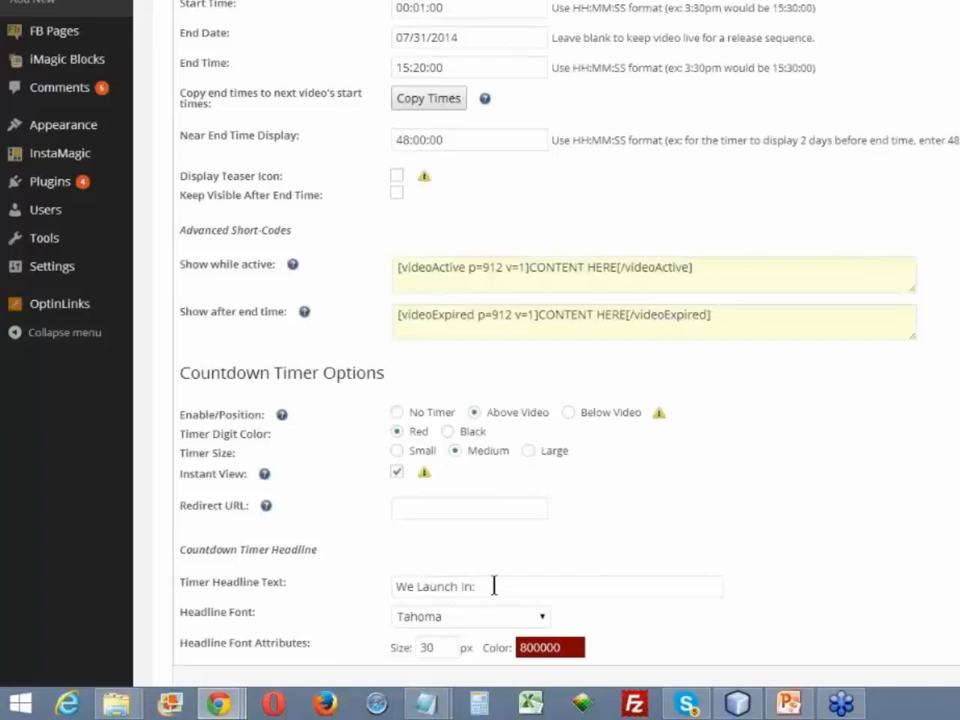
pyautogui.moveTo(454, 139); pyautogui.dragTo(350, 150)
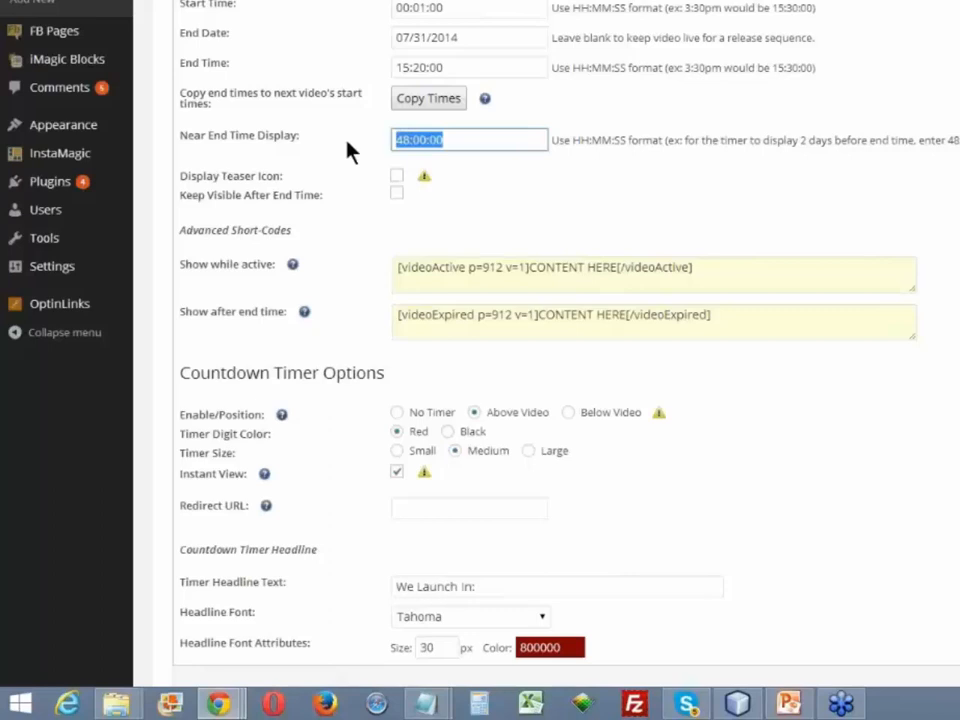
pyautogui.press('BackSpace')
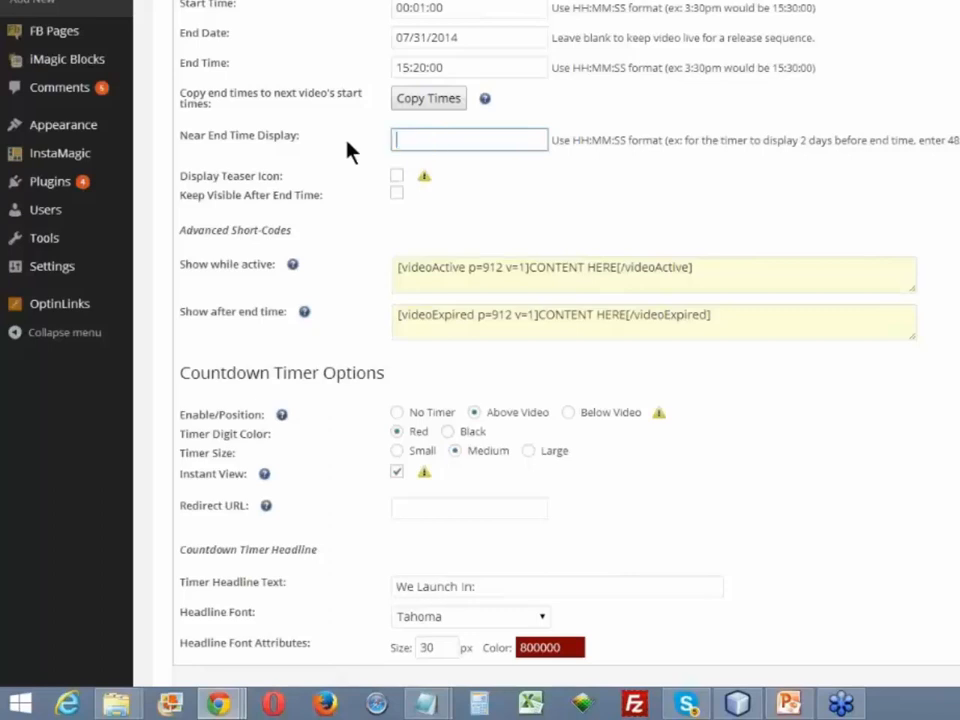
pyautogui.click(514, 176)
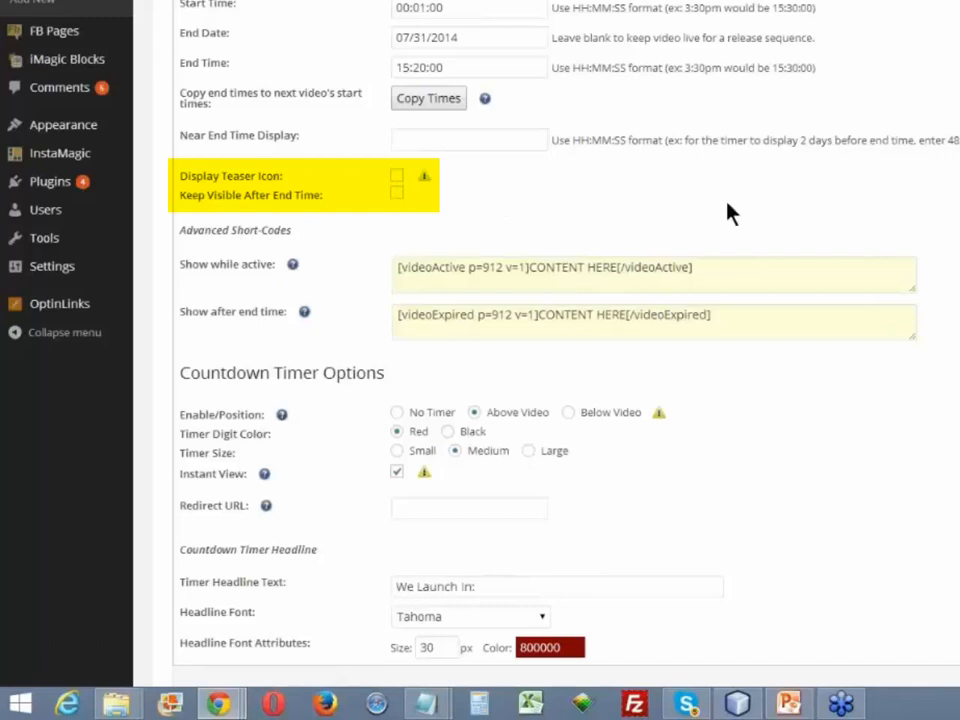
# - Copy Video #1's Show while active shortcode and paste it between the two svpVideo shortcodes in the page content
pyautogui.tripleClick(723, 281)
pyautogui.hotkey('ctrl', 'c')
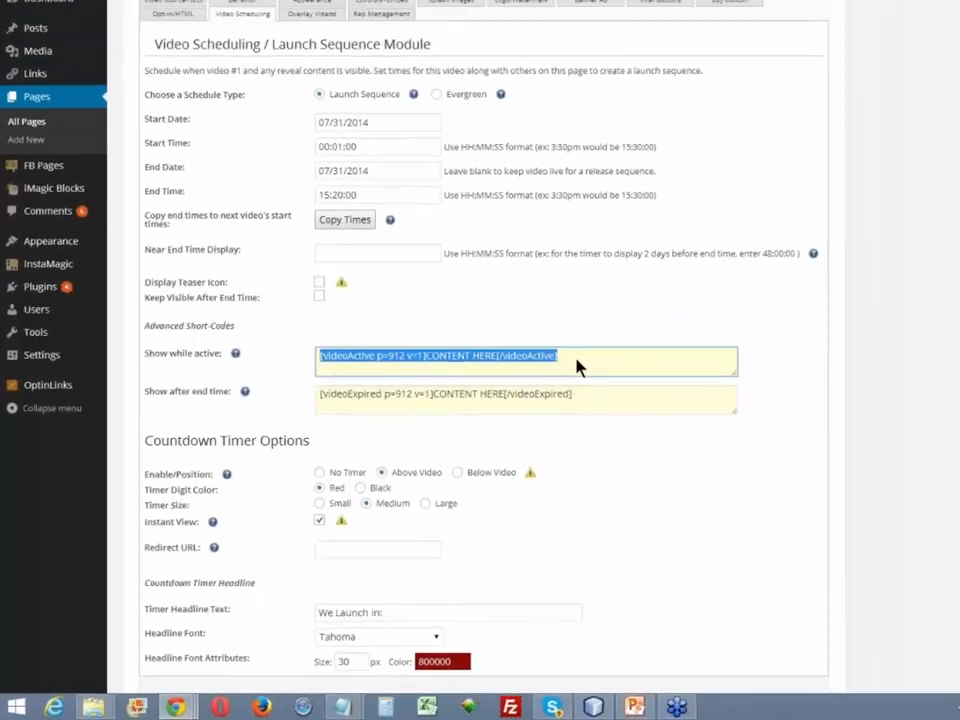
pyautogui.scroll(8, 720, 280)
pyautogui.click(184, 171)
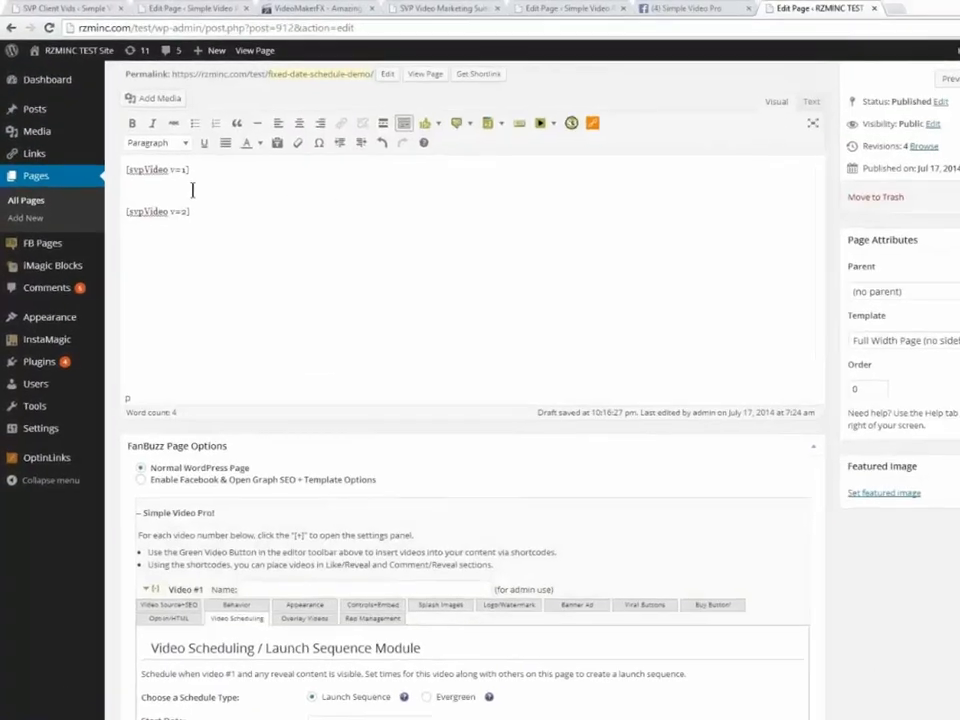
pyautogui.hotkey('ctrl', 'v')
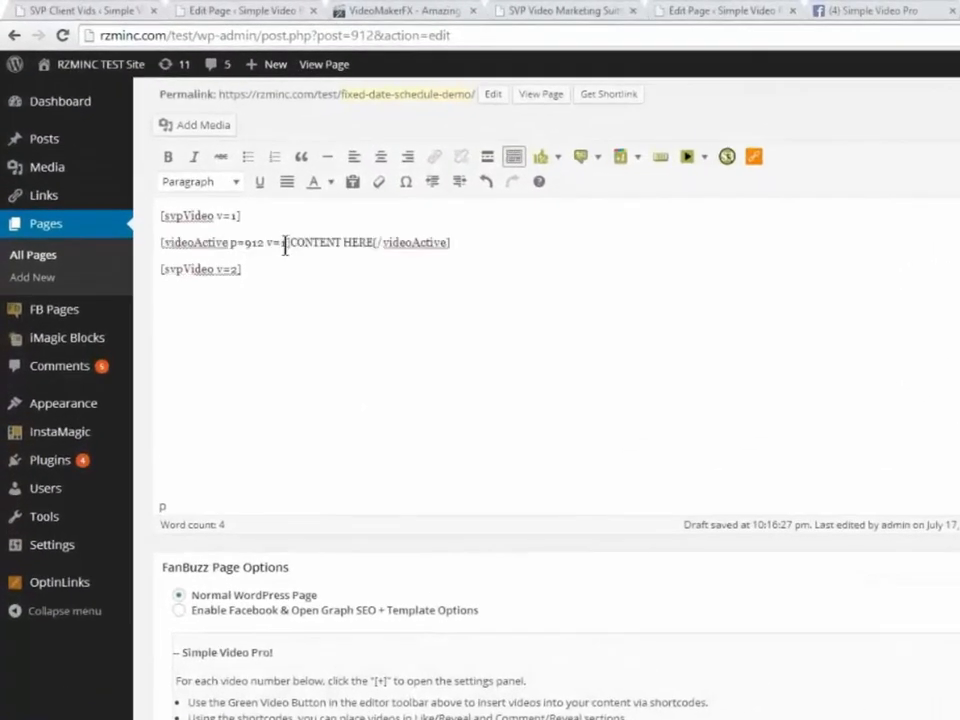
# - Replace the CONTENT HERE placeholder with blank lines between the videoActive tags, and select those blank lines
pyautogui.moveTo(289, 242); pyautogui.dragTo(377, 242)
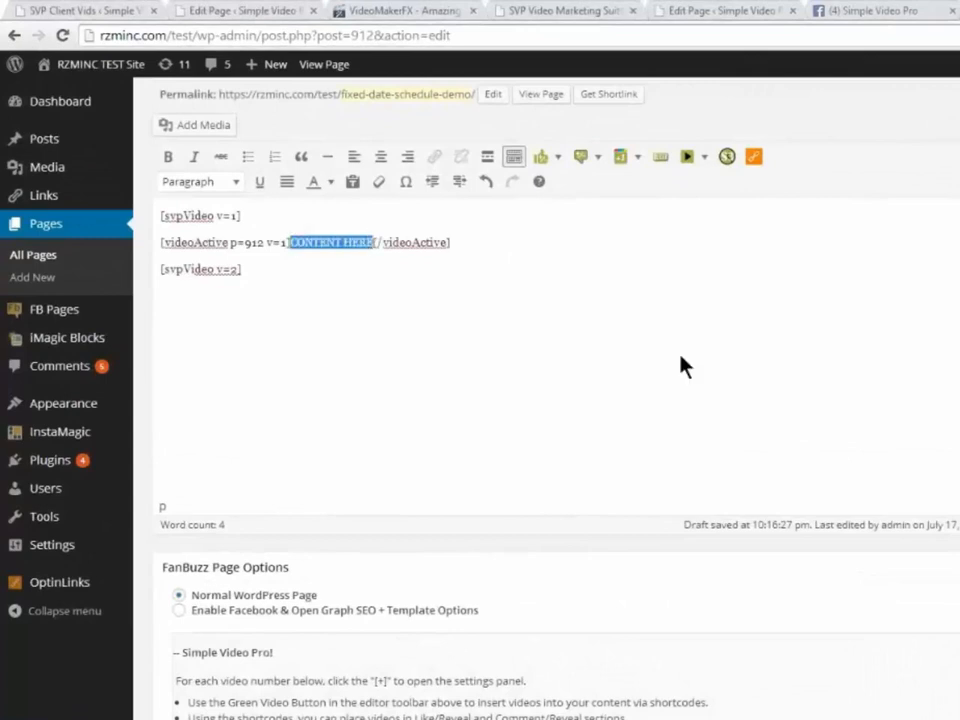
pyautogui.press('BackSpace')
pyautogui.press('Return')
pyautogui.press('Return')
pyautogui.press('Return')
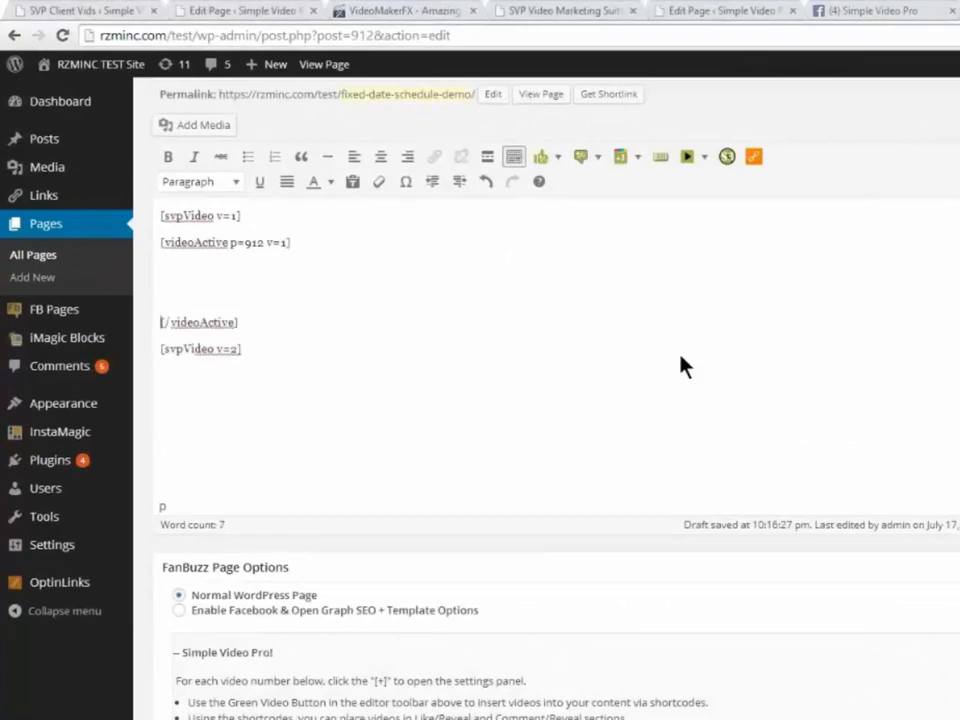
pyautogui.press('Up')
pyautogui.press('Up')
pyautogui.hotkey('shift', 'Down')
pyautogui.hotkey('shift', 'Down')
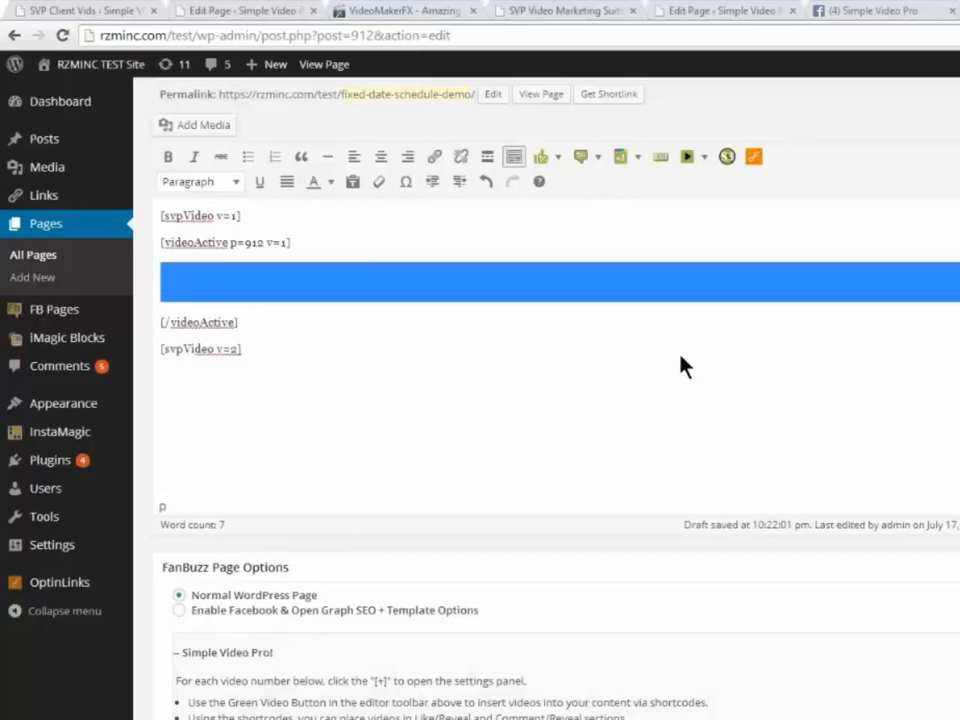
# - Delete the whole videoActive shortcode block from between the two svpVideo shortcodes
pyautogui.press('Up')
pyautogui.press('Up')
pyautogui.press('Up')
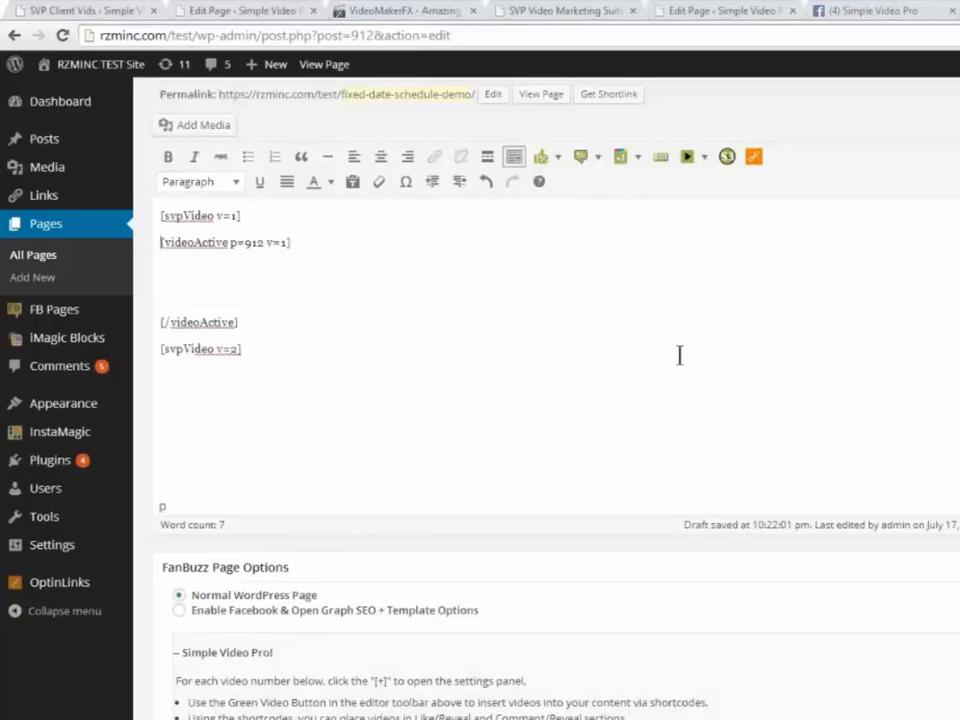
pyautogui.hotkey('shift', 'Down')
pyautogui.hotkey('shift', 'Down')
pyautogui.hotkey('shift', 'Down')
pyautogui.hotkey('shift', 'Down')
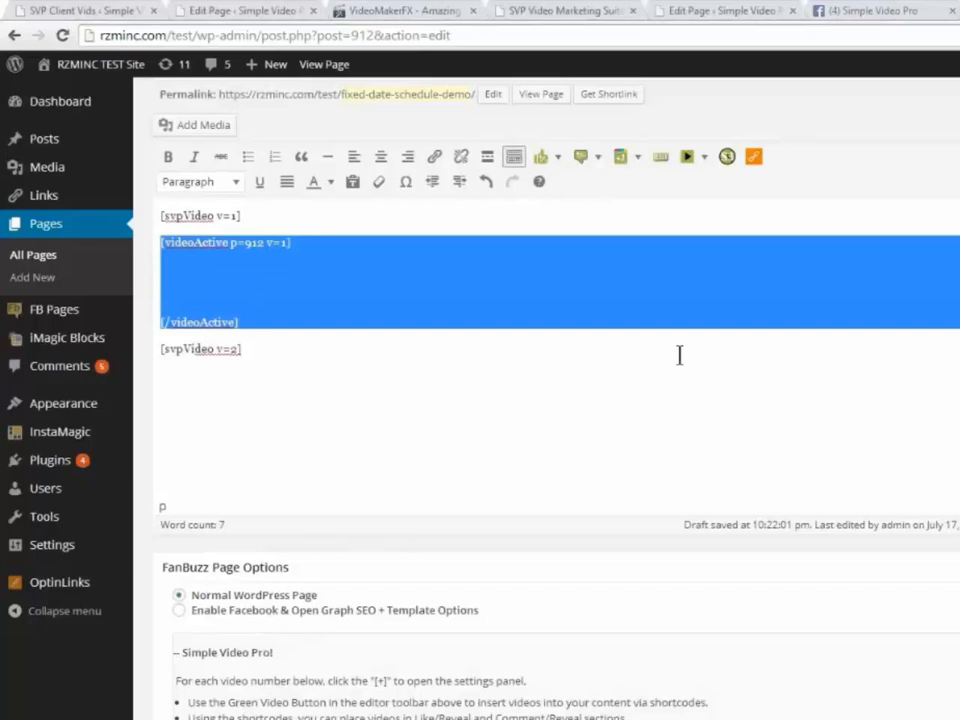
pyautogui.press('Delete')
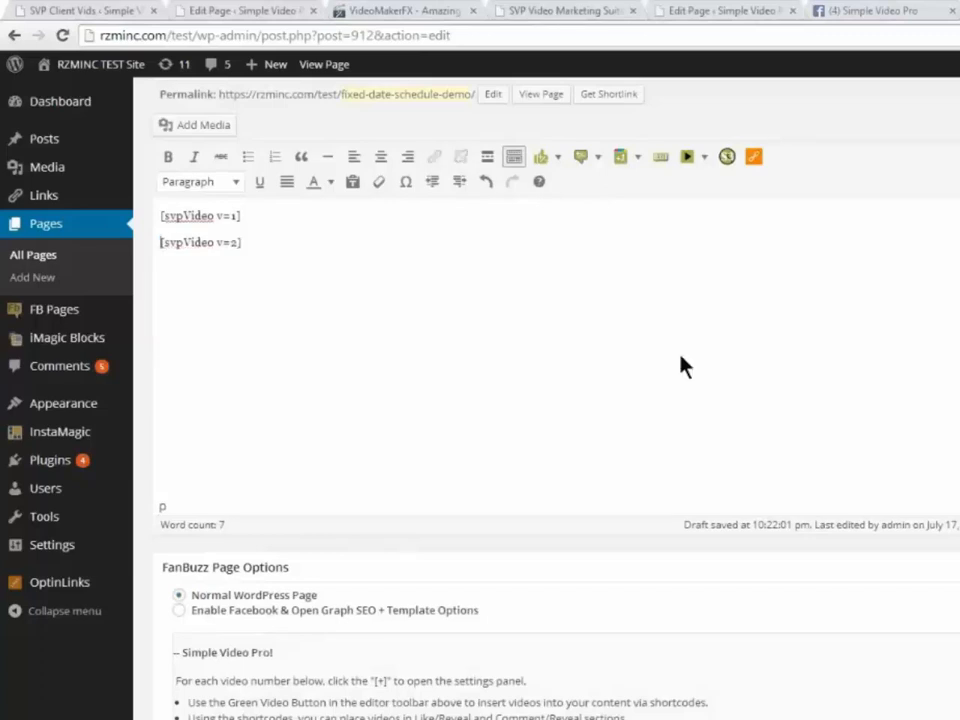
pyautogui.press('Down')
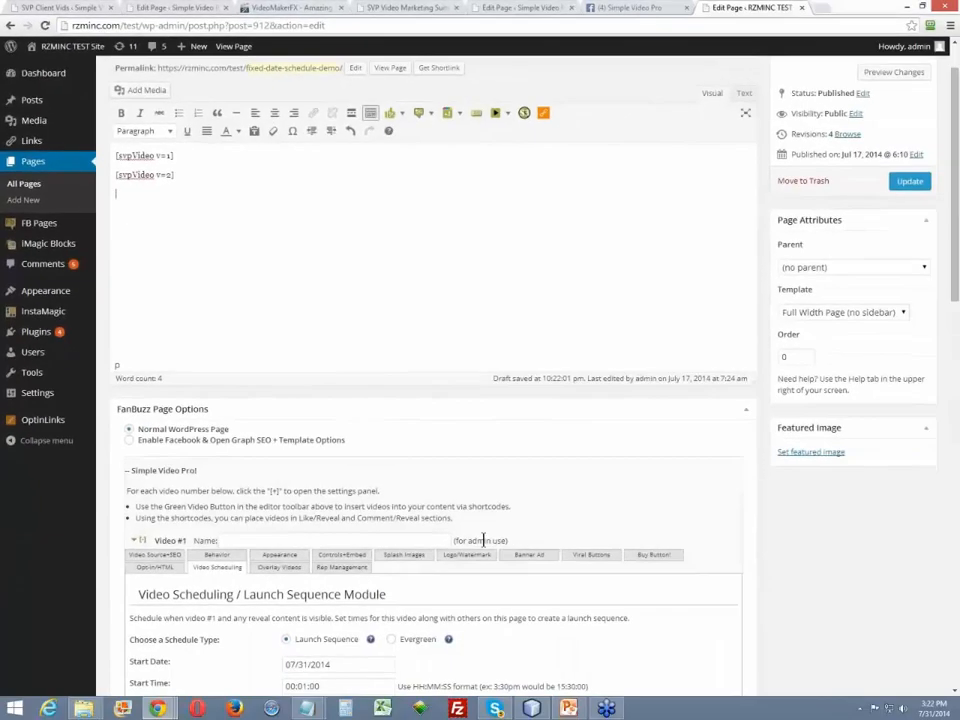
# - Examine Video #1's Show while active and Show after end time shortcodes under Advanced Short-Codes
pyautogui.scroll(-1, 510, 560)
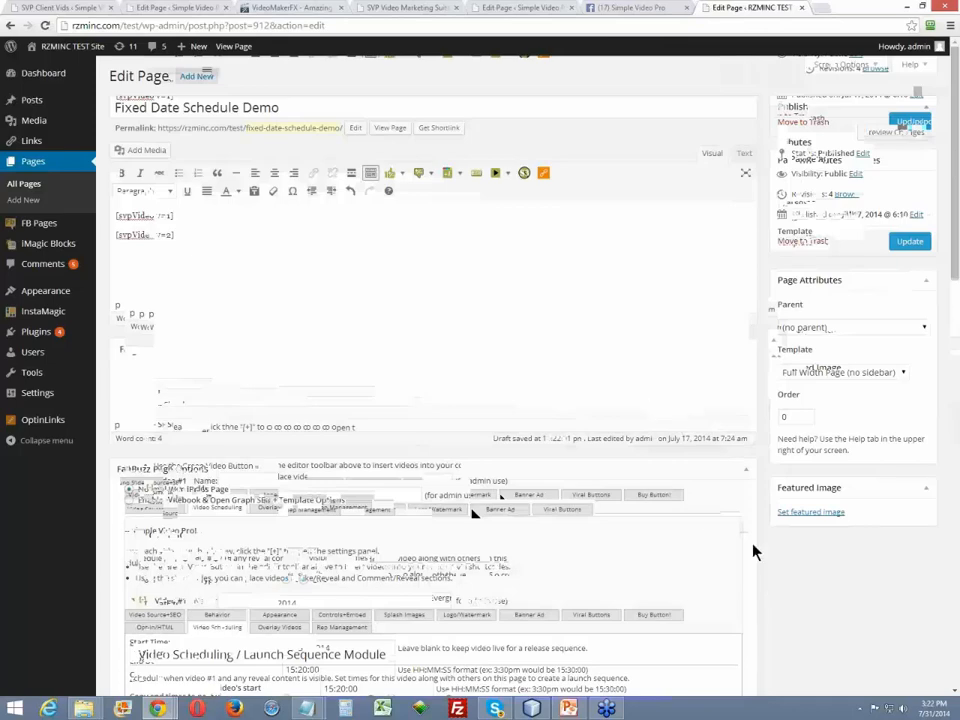
pyautogui.scroll(-3, 752, 553)
pyautogui.scroll(-2, 616, 563)
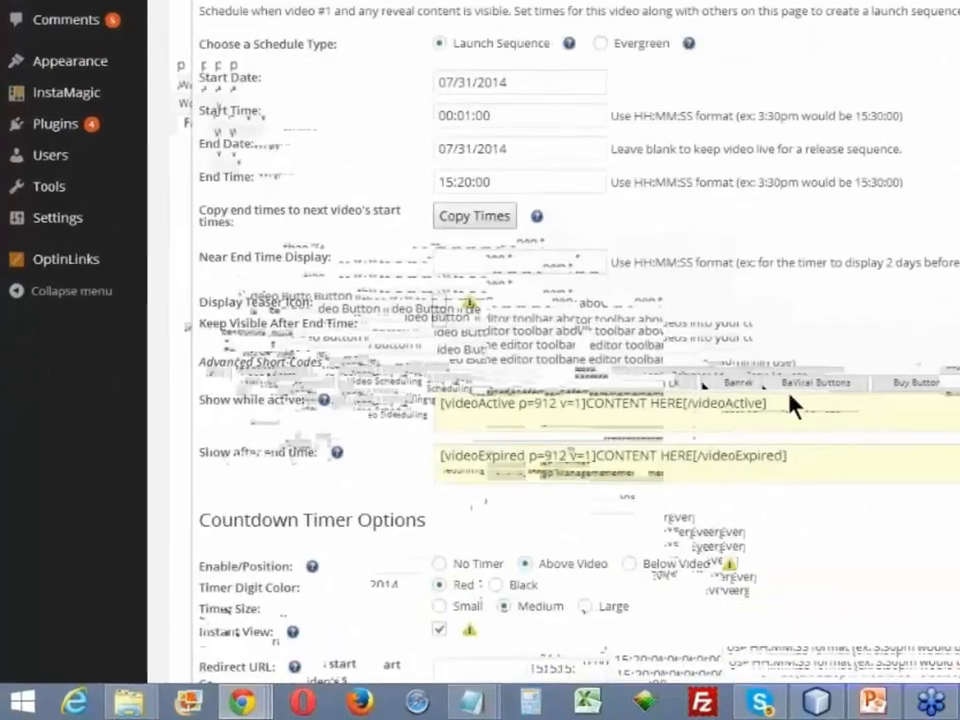
pyautogui.click(714, 428)
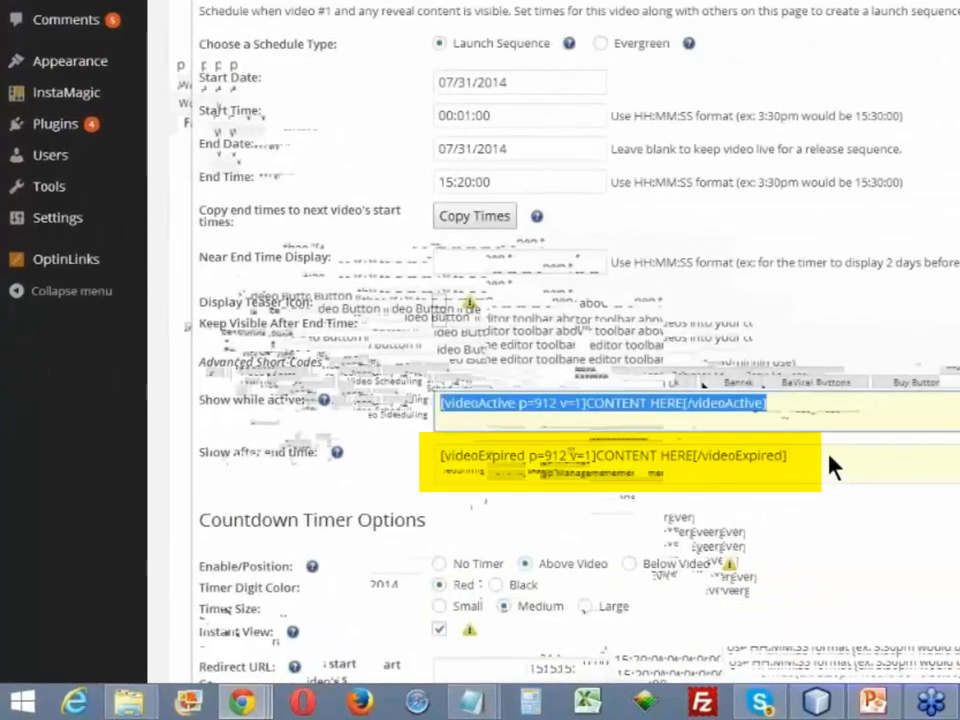
pyautogui.click(830, 465)
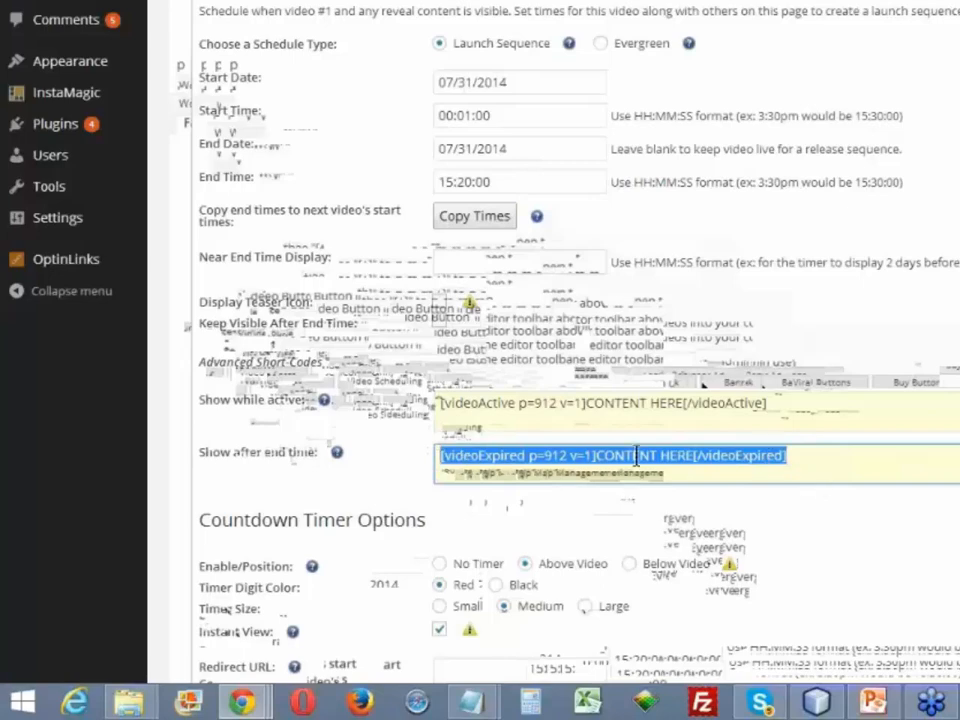
pyautogui.click(834, 463)
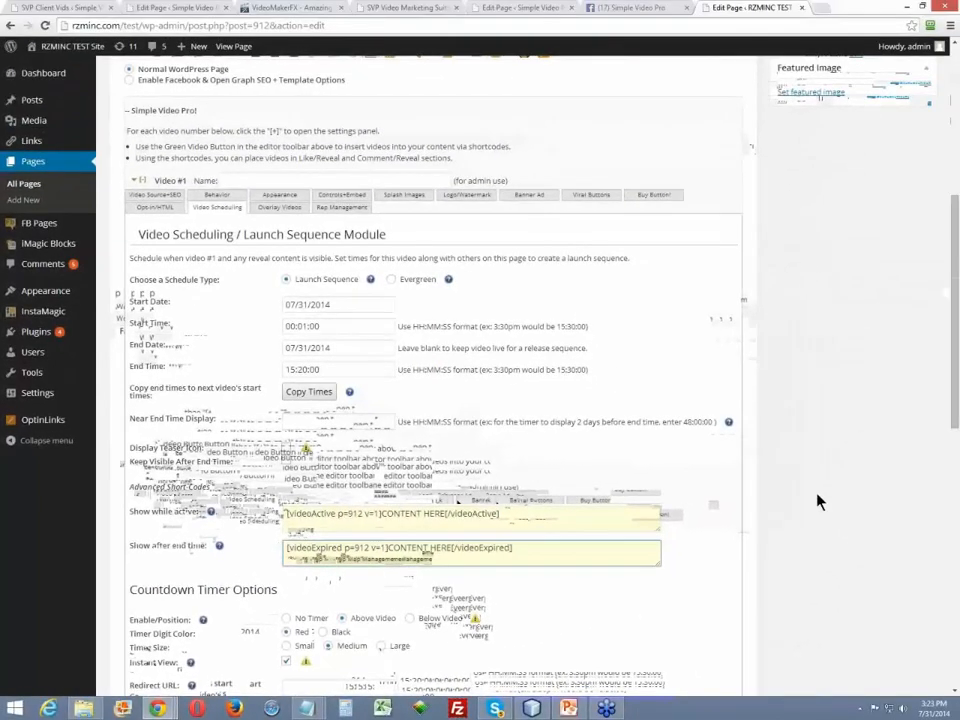
# - Read the help notes for Instant View and Enable/Position in Video #1's Countdown Timer Options
pyautogui.scroll(-3, 818, 500)
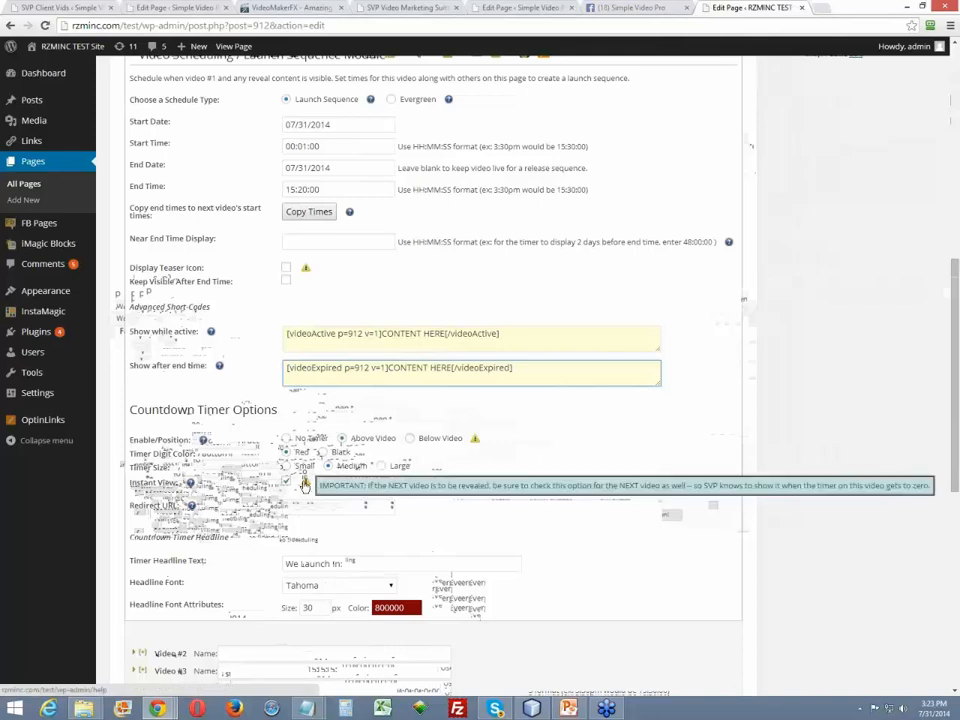
pyautogui.moveTo(189, 485)
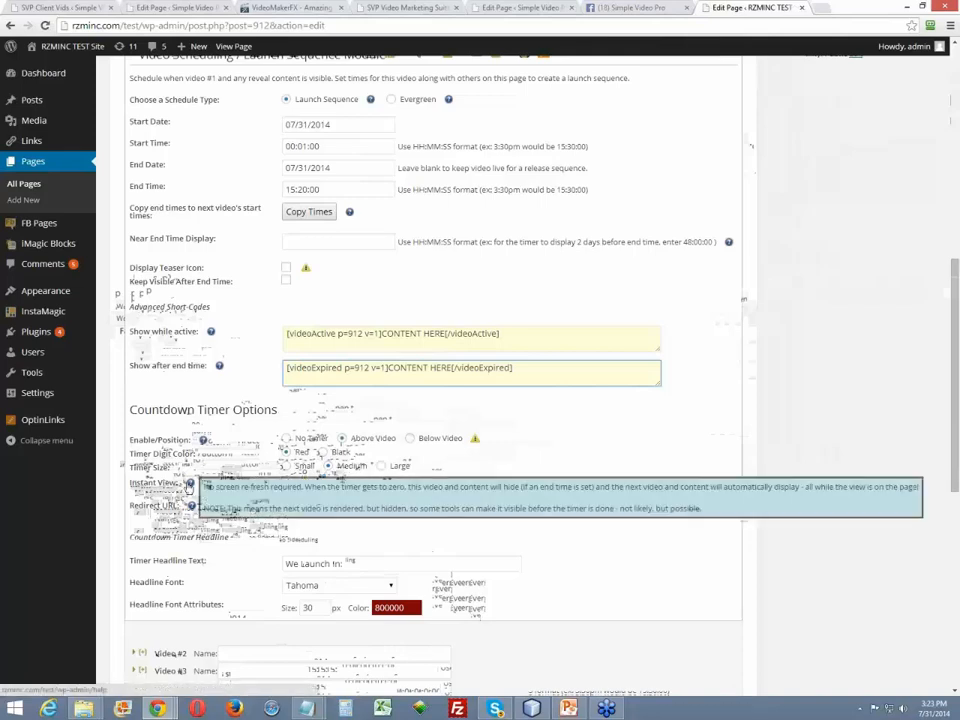
pyautogui.moveTo(203, 440)
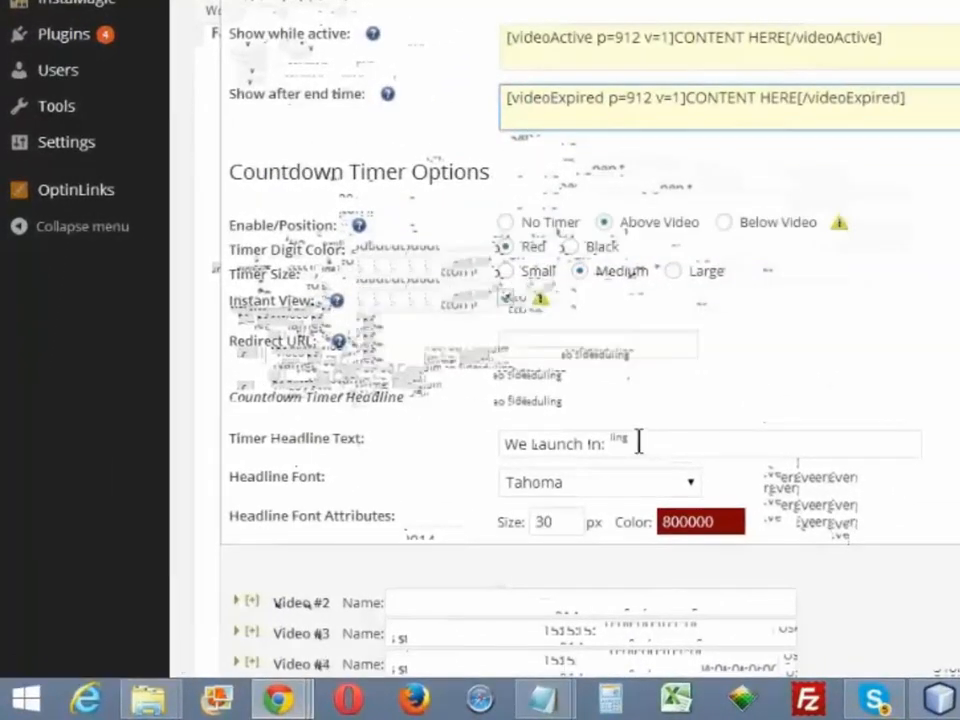
# - Review the Timer Headline Text and the available Headline Font choices in Video #1's Countdown Timer Headline settings
pyautogui.tripleClick(540, 450)
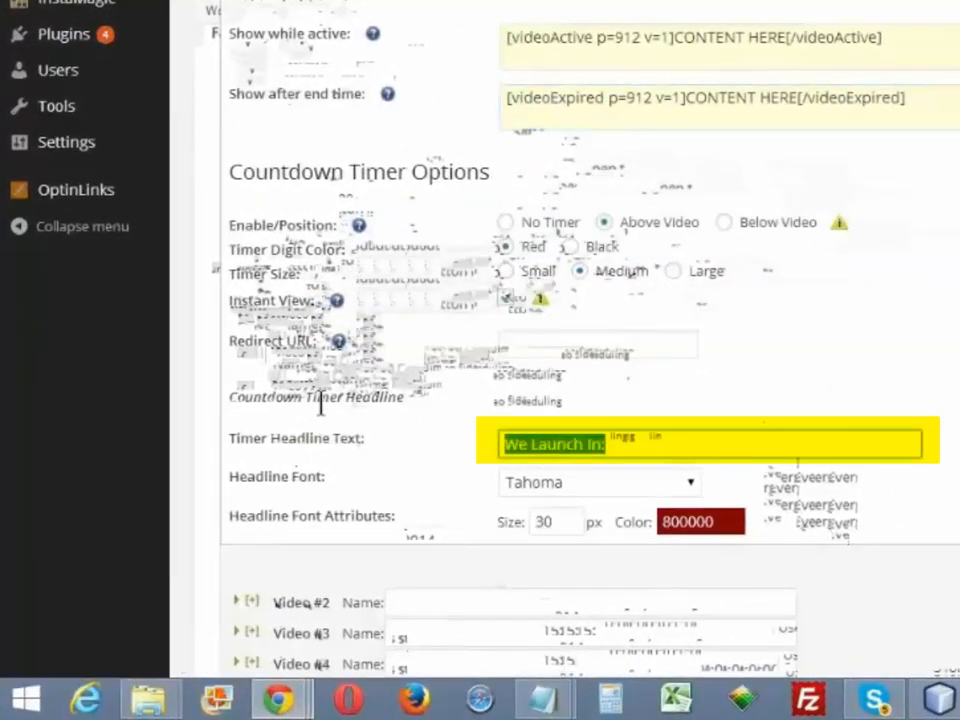
pyautogui.click(614, 445)
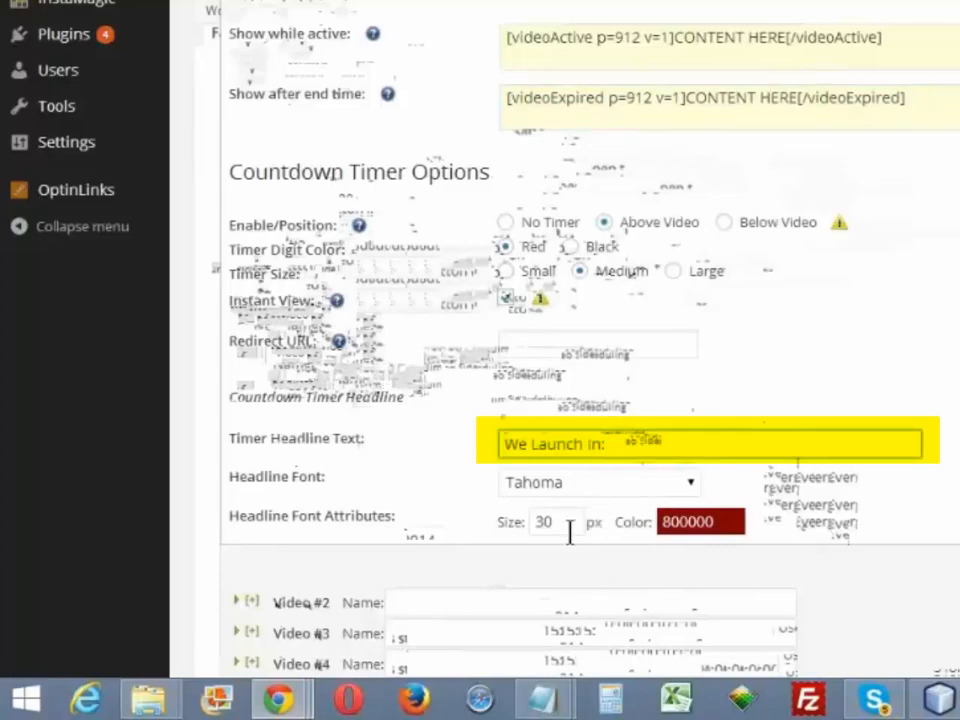
pyautogui.click(606, 490)
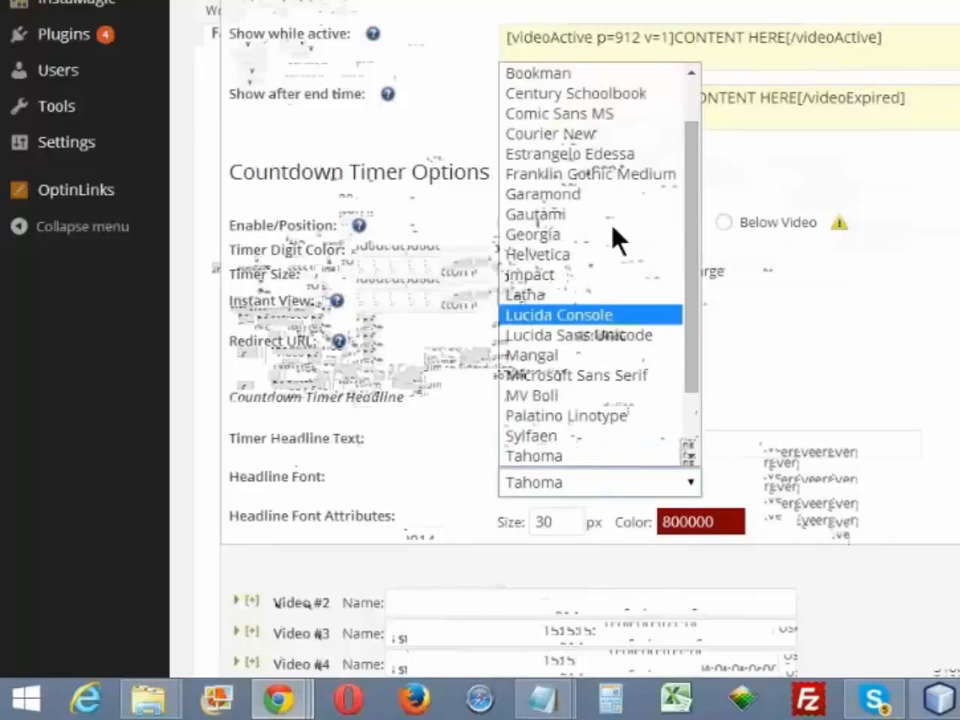
pyautogui.click(872, 472)
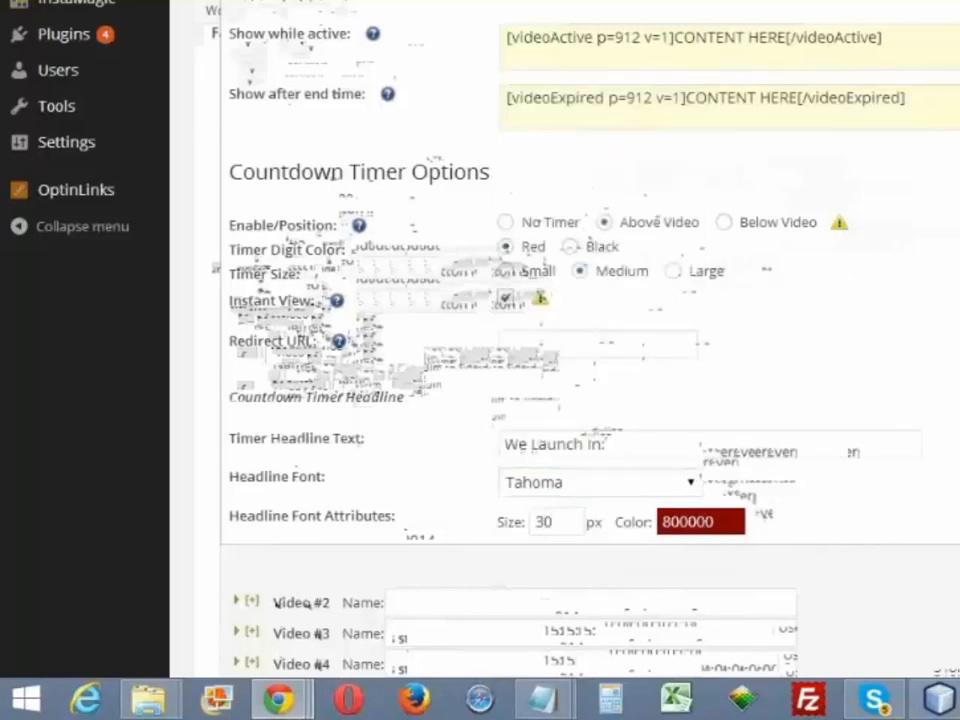
# - Set Video #1's End Time to 15:24:00, copy it to the next video's start time, and update the page
pyautogui.scroll(2, 590, 350)
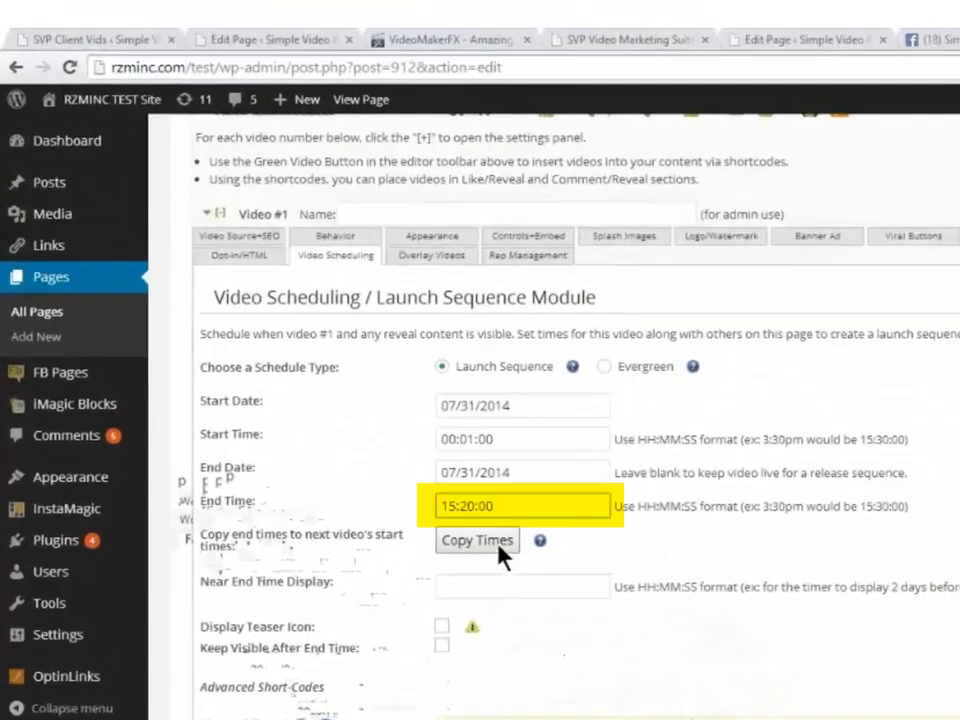
pyautogui.press('Delete')
pyautogui.write('4')
pyautogui.click(500, 548)
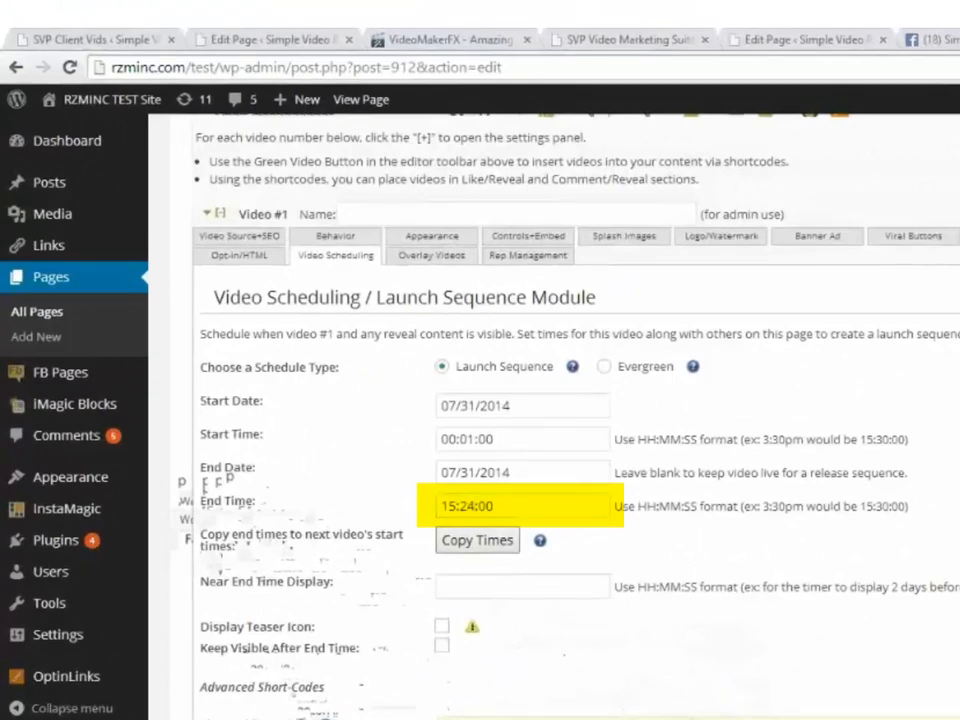
pyautogui.scroll(8, 554, 417)
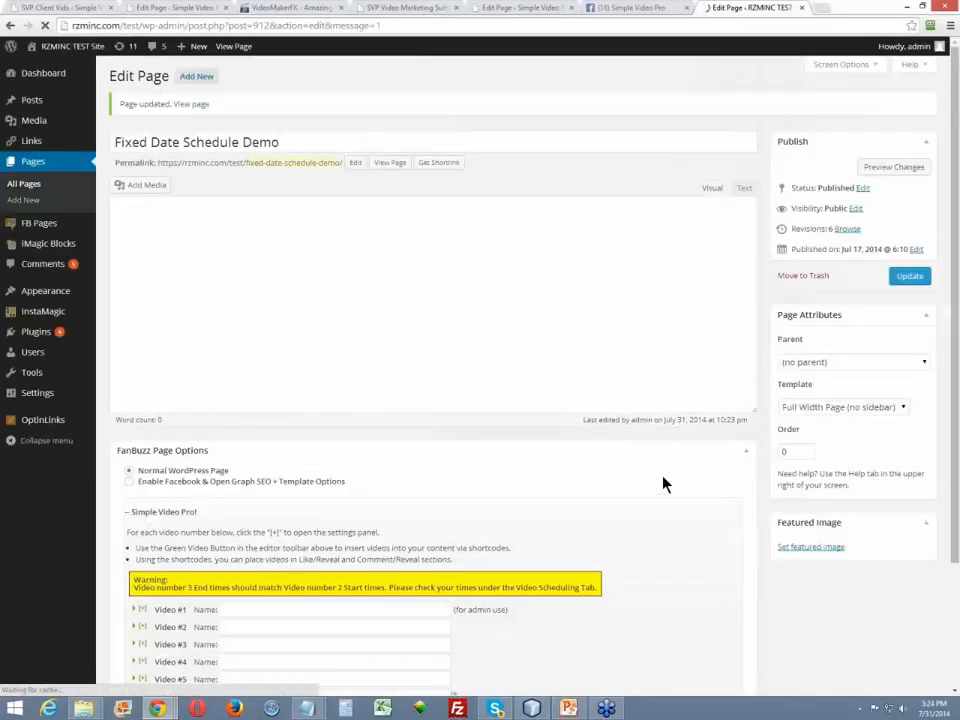
# - Set Video #1's End Time to 15:25:00 in its Video Scheduling settings and copy it to the next video's start time
pyautogui.scroll(-3, 663, 484)
pyautogui.scroll(-1, 340, 380)
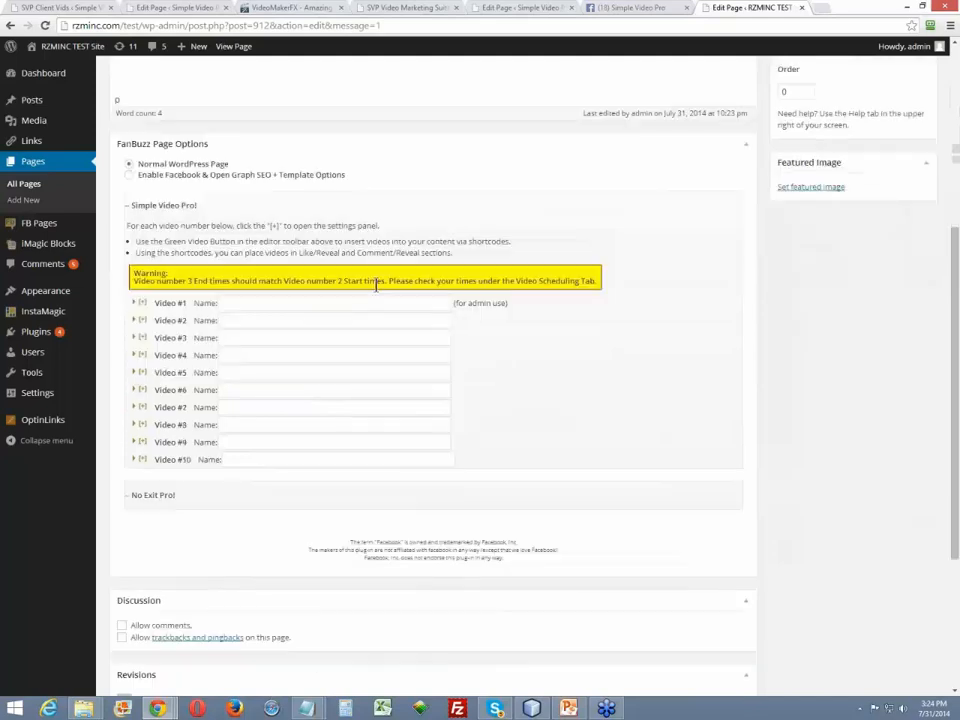
pyautogui.click(142, 303)
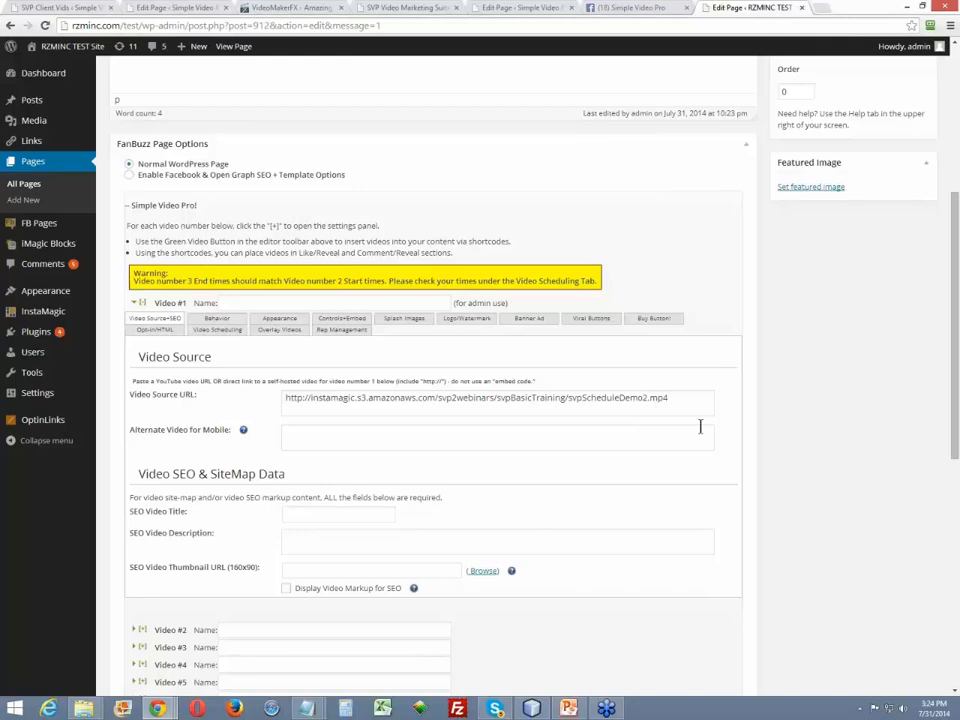
pyautogui.click(213, 330)
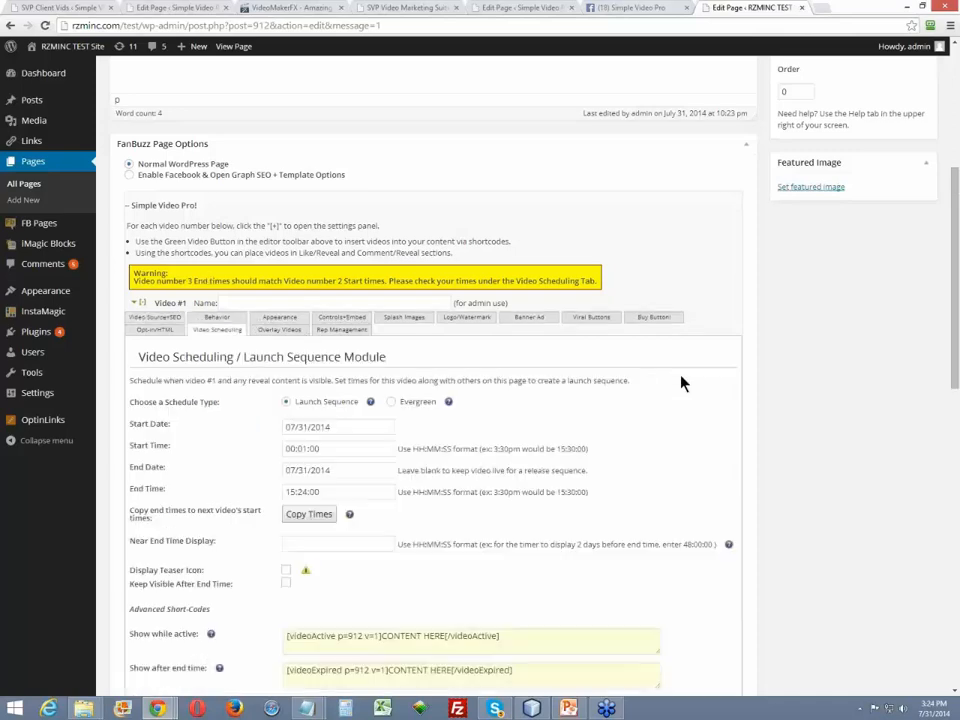
pyautogui.scroll(-4, 688, 383)
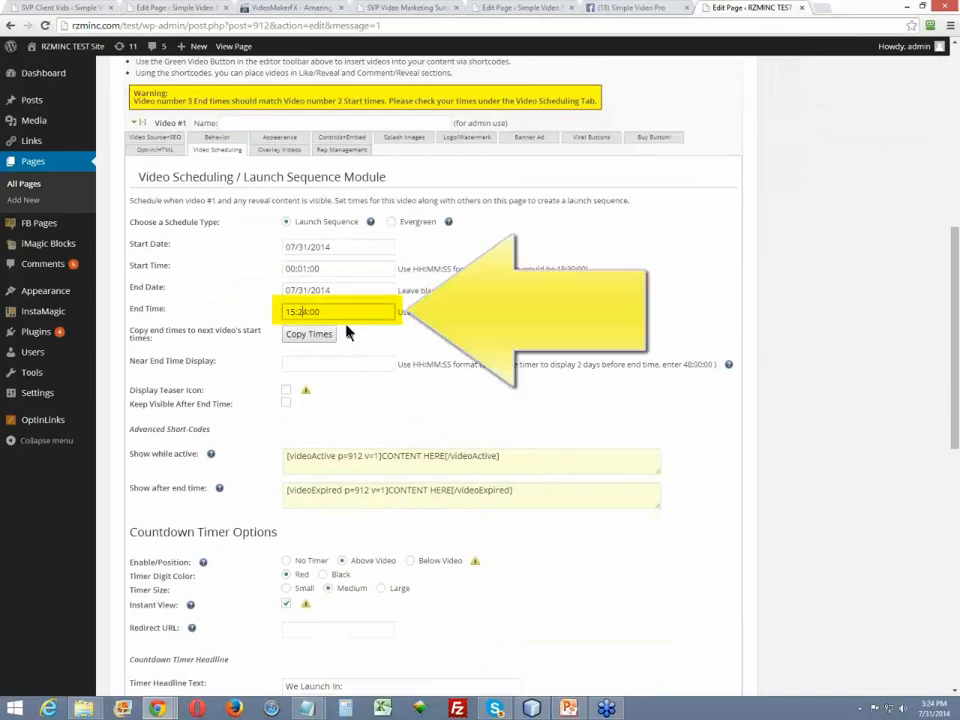
pyautogui.press('Delete')
pyautogui.write('5')
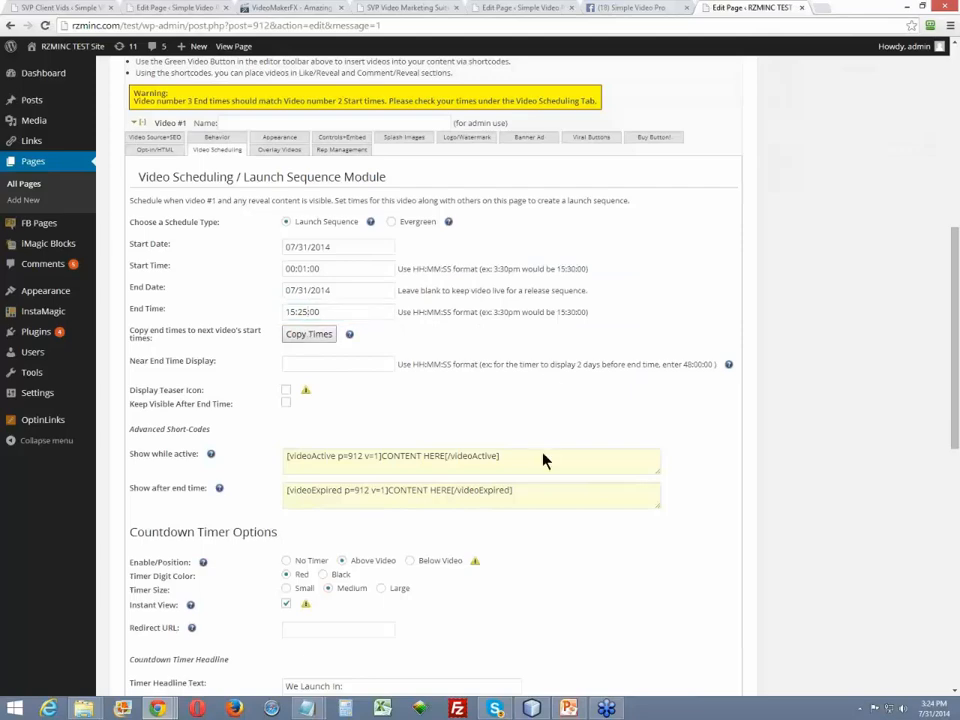
# - Check the start date and start time in Video #2's Video Scheduling settings
pyautogui.scroll(-5, 545, 463)
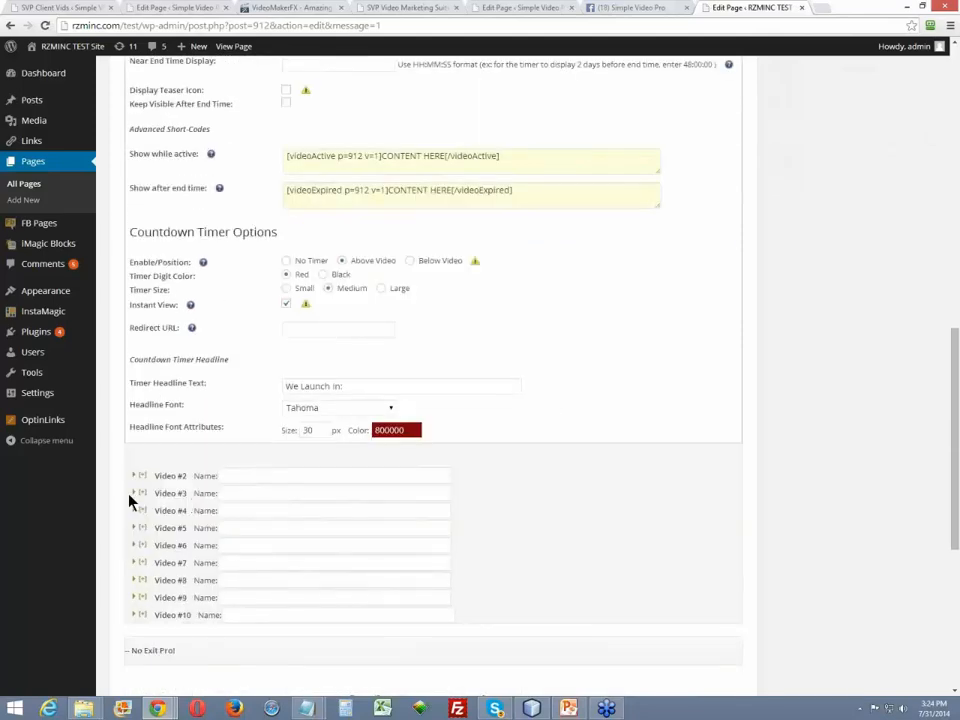
pyautogui.click(142, 477)
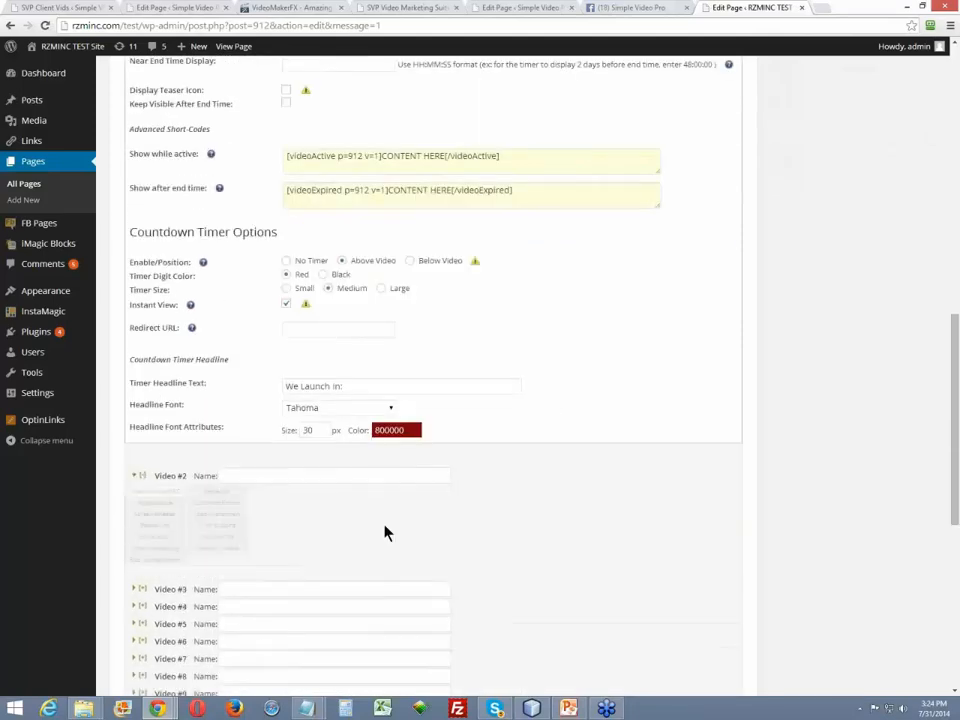
pyautogui.click(217, 502)
pyautogui.scroll(-3, 588, 474)
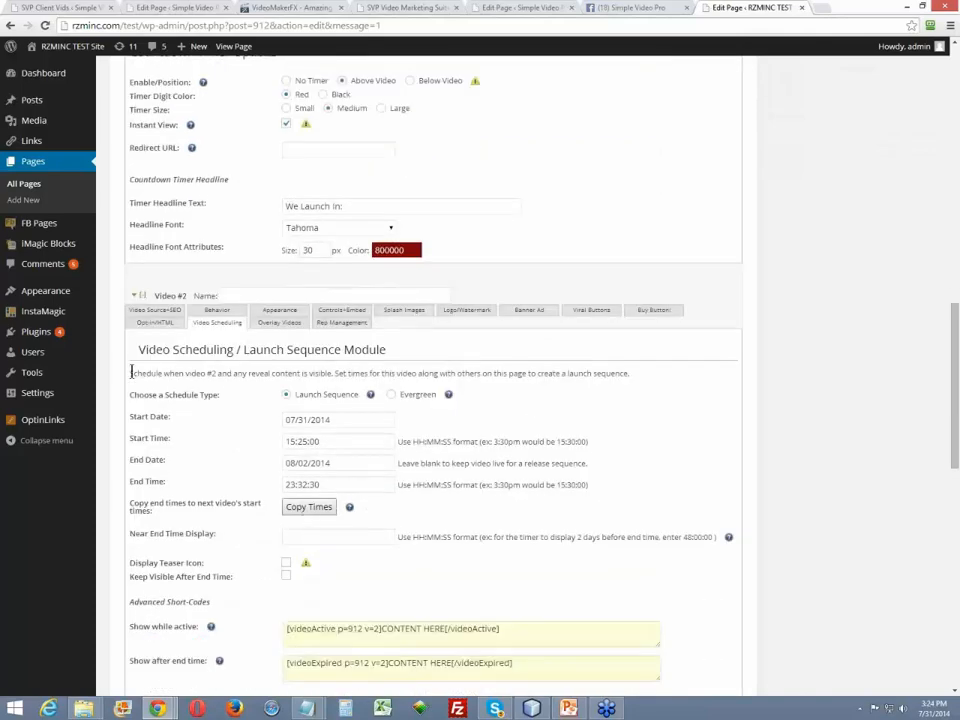
# - Update the Fixed Date Schedule Demo page to save the video schedule
pyautogui.scroll(5, 544, 478)
pyautogui.scroll(6, 626, 429)
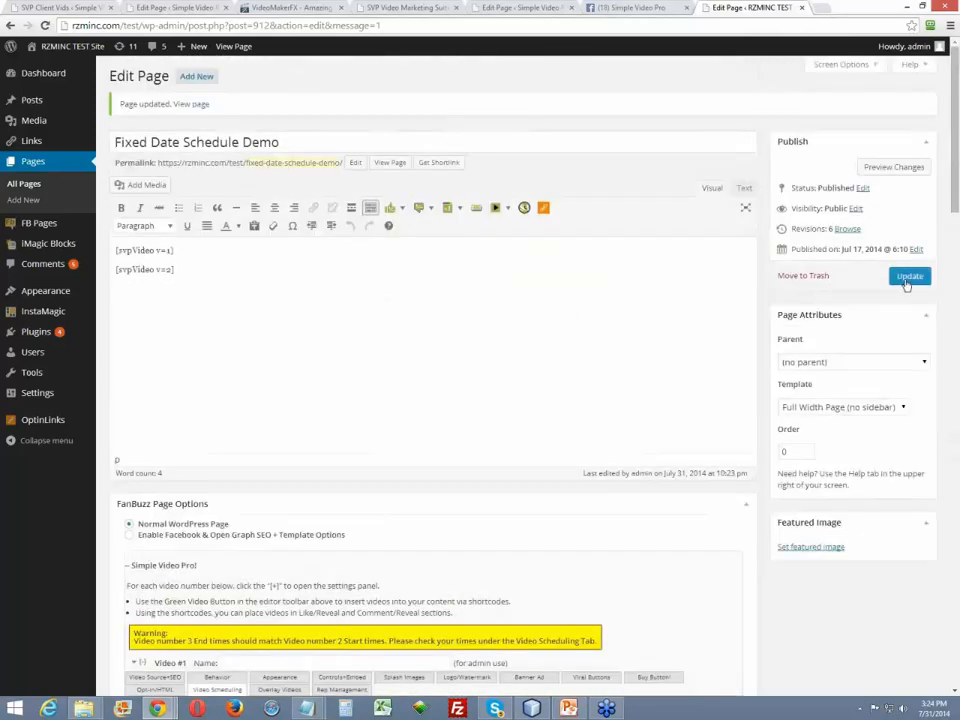
pyautogui.click(906, 282)
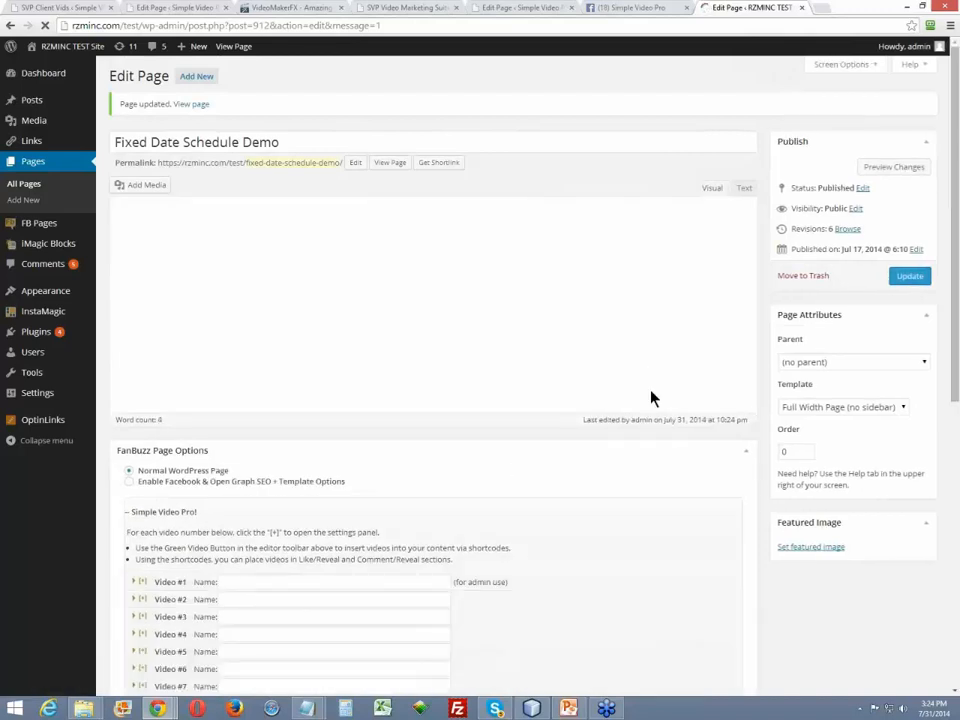
# - View the published Fixed Date Schedule Demo page and examine its countdown timer and headline across the switch between videos
pyautogui.click(391, 166)
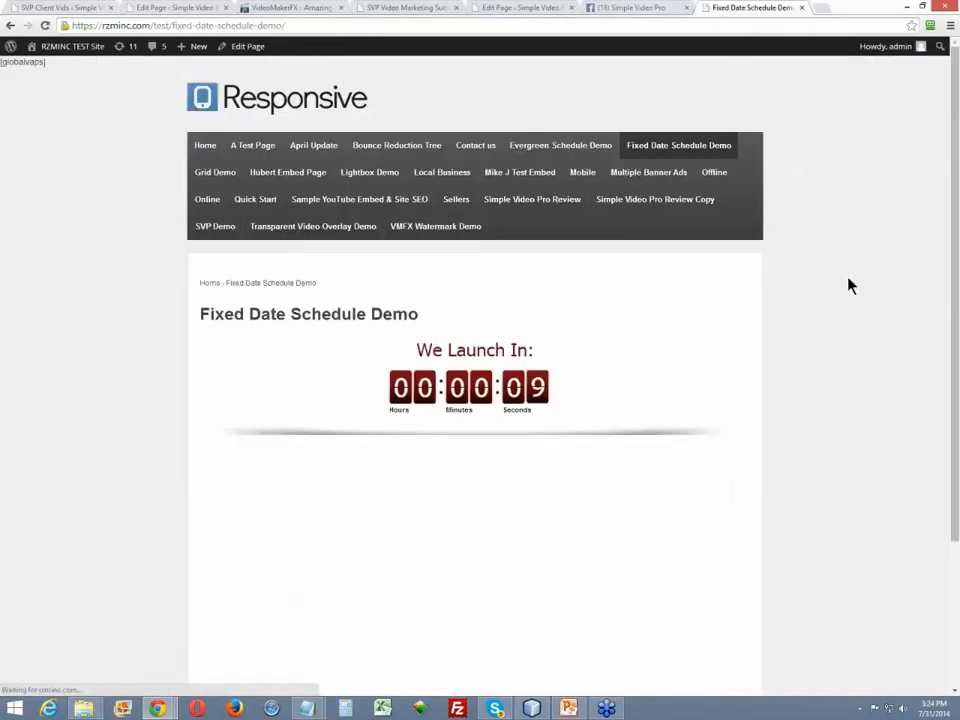
pyautogui.scroll(-2, 893, 360)
pyautogui.scroll(-1, 893, 362)
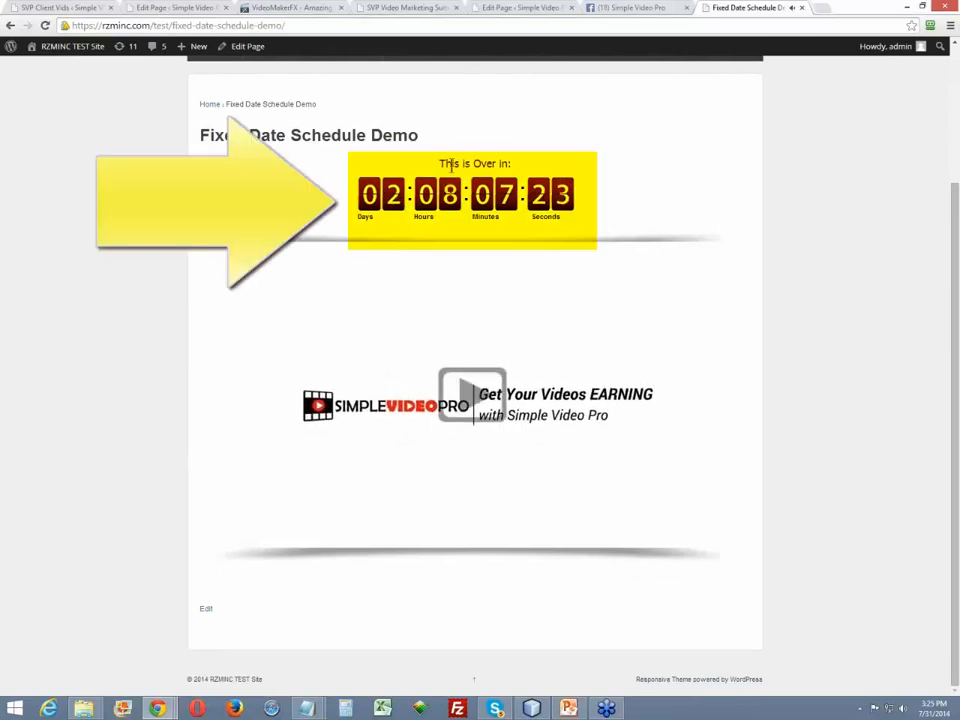
pyautogui.moveTo(442, 163); pyautogui.dragTo(557, 167)
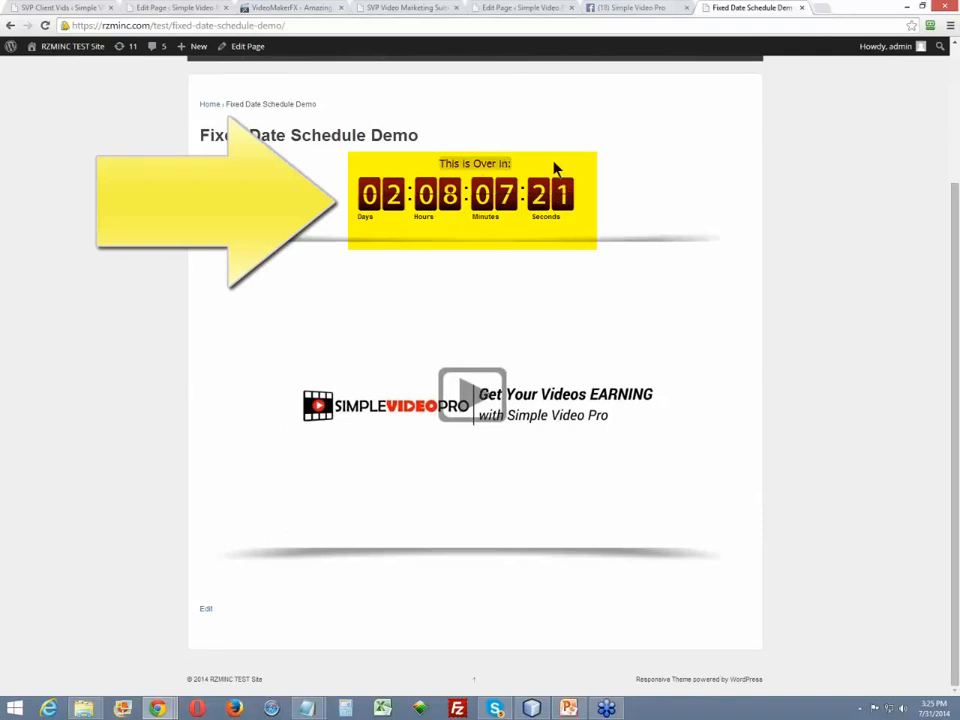
pyautogui.click(443, 164)
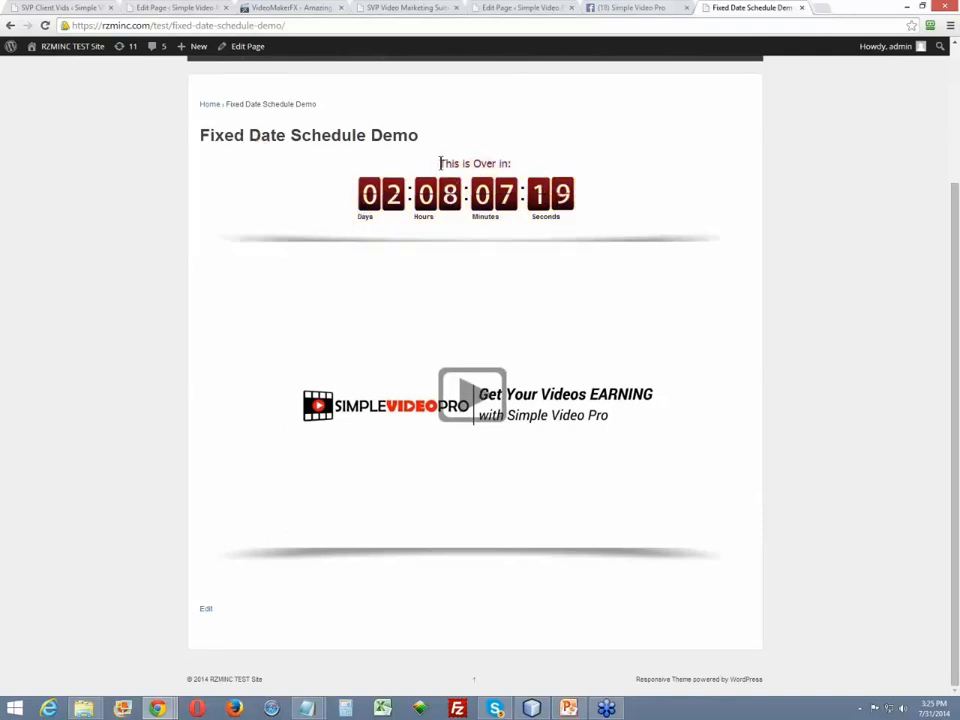
pyautogui.moveTo(441, 163); pyautogui.dragTo(549, 167)
pyautogui.click(613, 181)
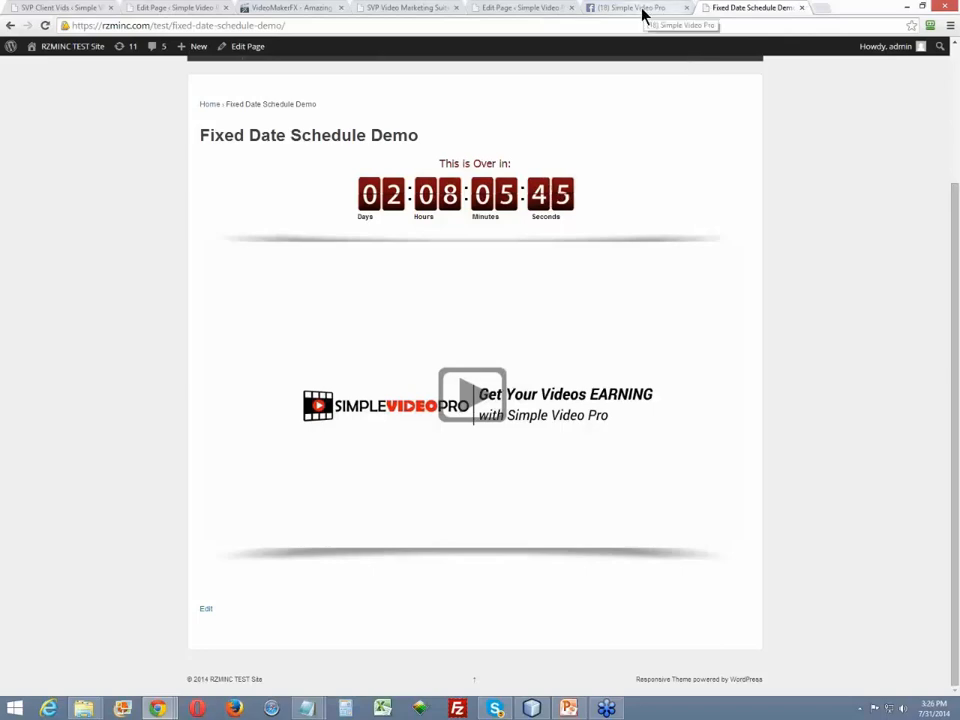
# - Close all other browser tabs, keeping only the published Fixed Date Schedule Demo page open
pyautogui.click(499, 10)
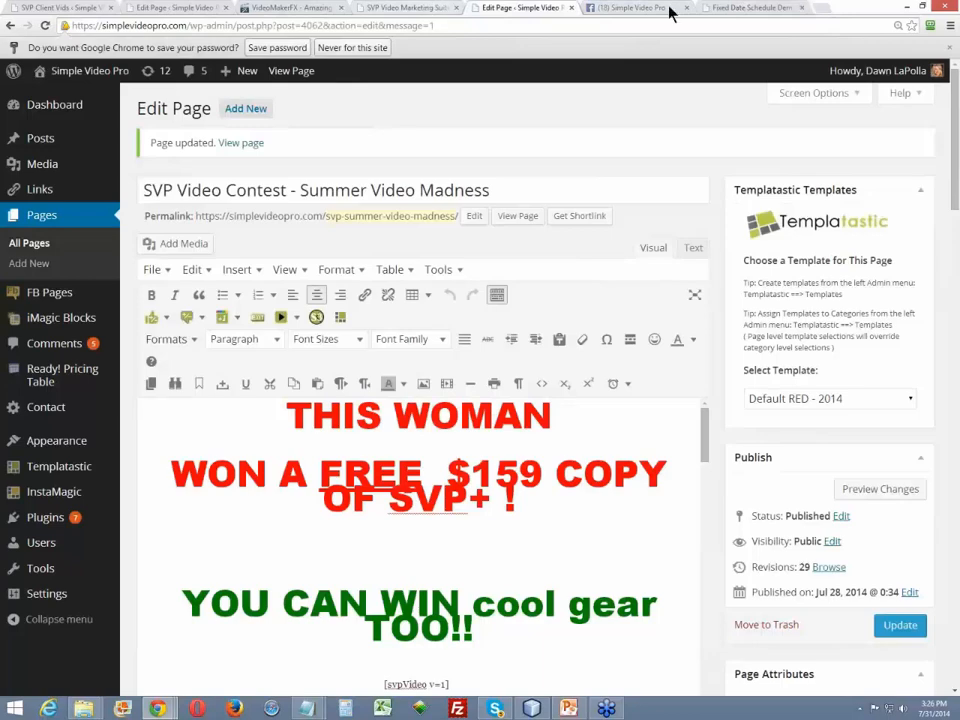
pyautogui.click(390, 10)
pyautogui.click(151, 9)
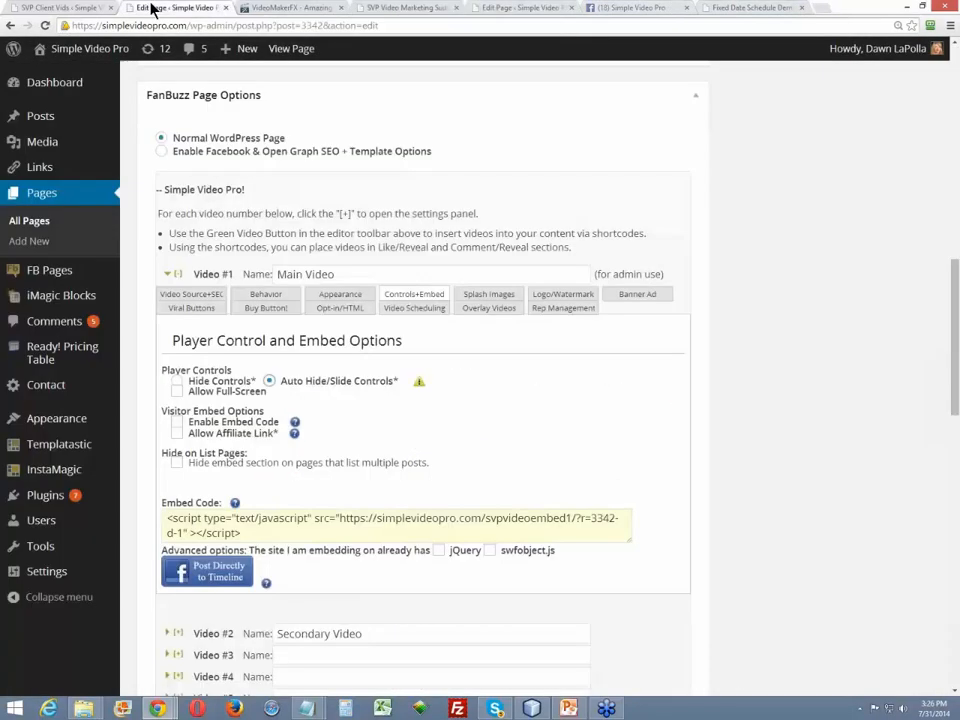
pyautogui.scroll(3, 296, 232)
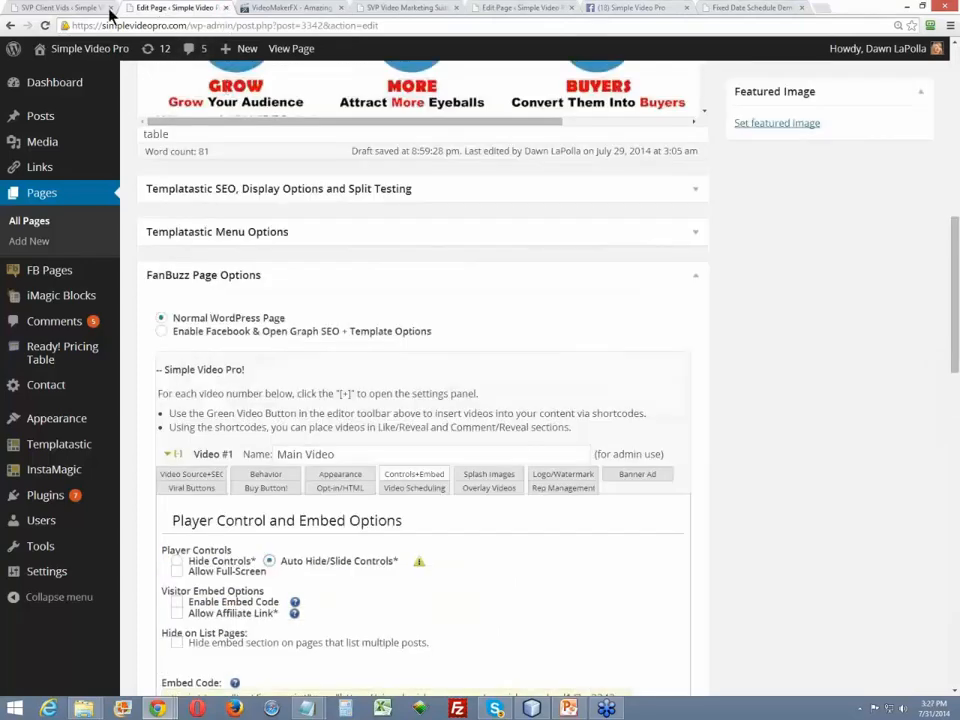
pyautogui.click(226, 8)
pyautogui.click(97, 9)
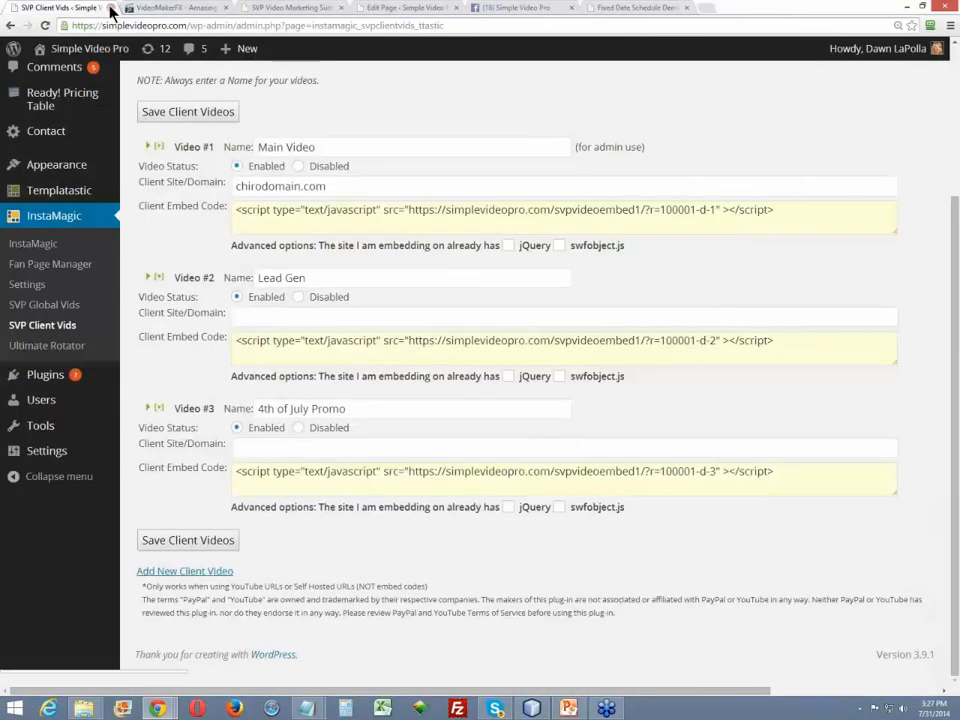
pyautogui.click(110, 9)
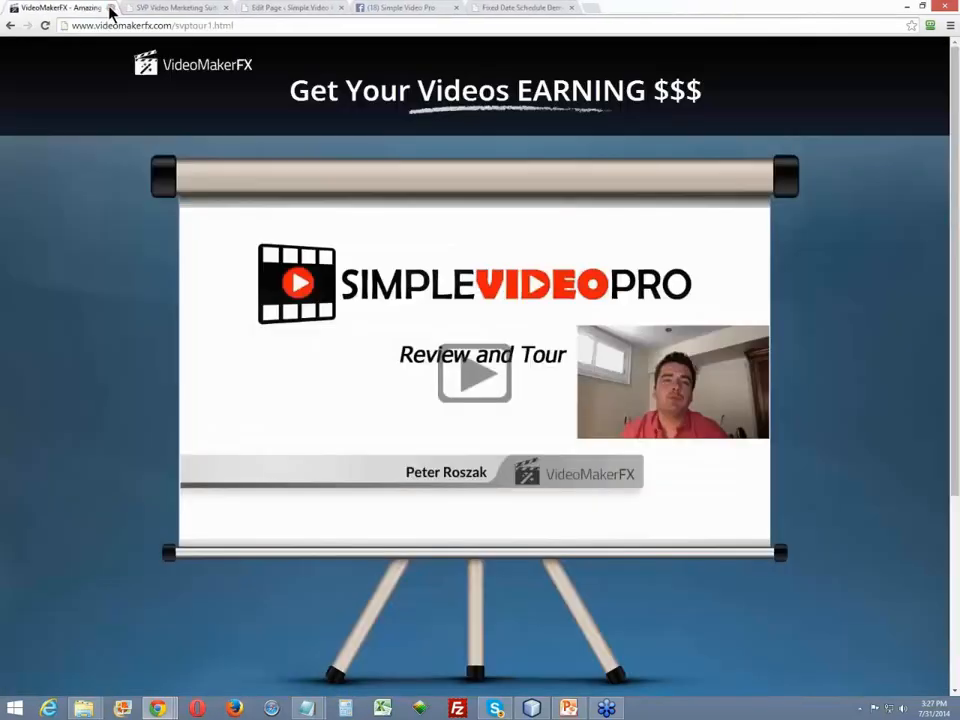
pyautogui.click(111, 9)
pyautogui.click(110, 9)
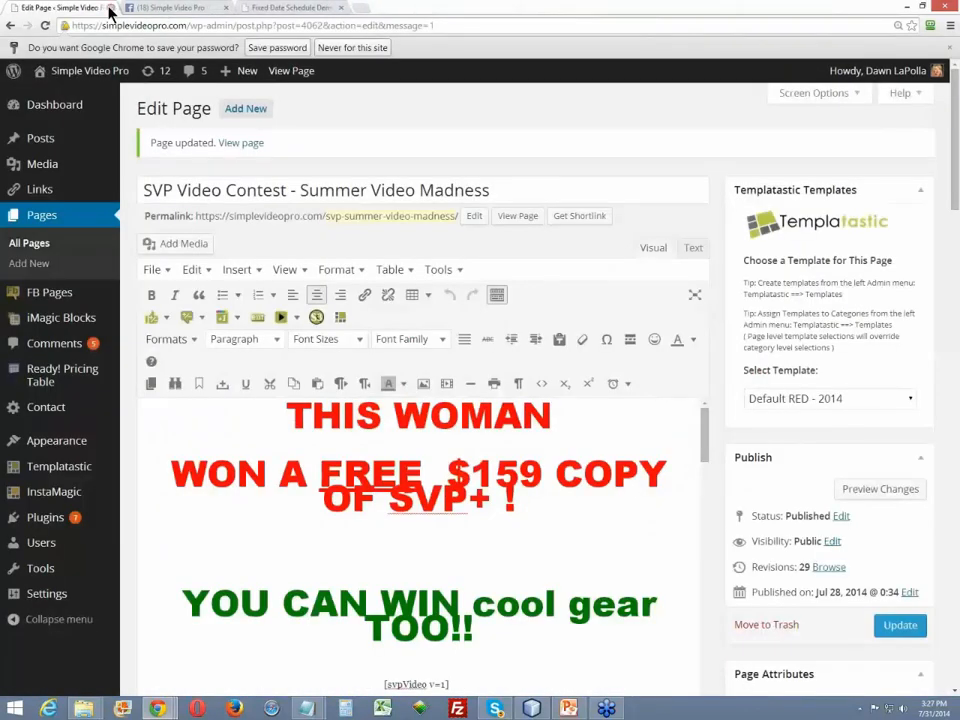
pyautogui.click(110, 9)
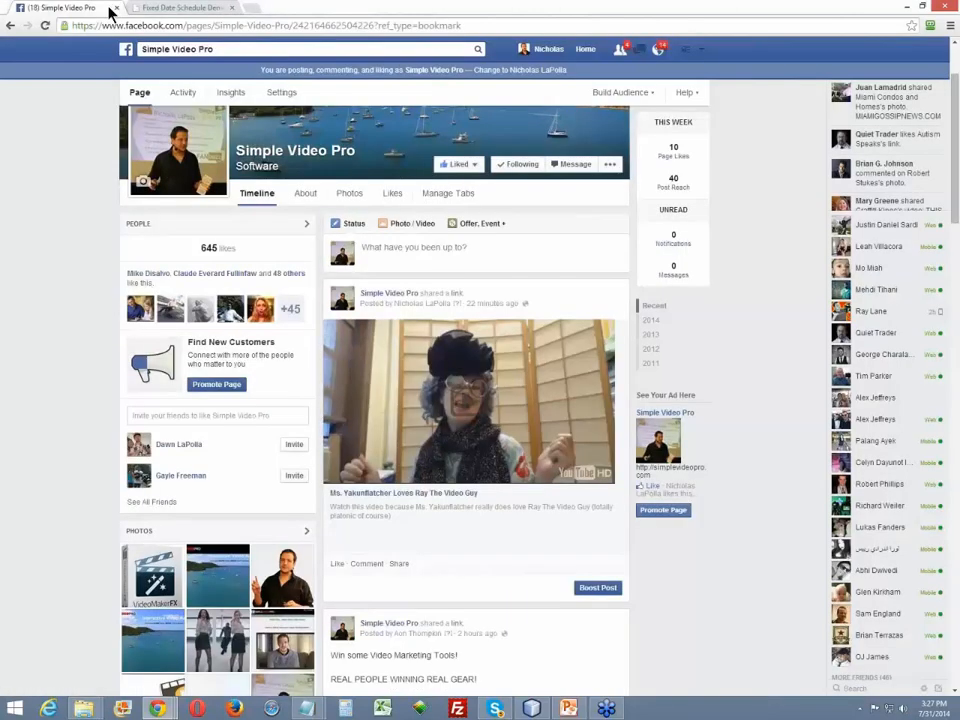
pyautogui.click(110, 9)
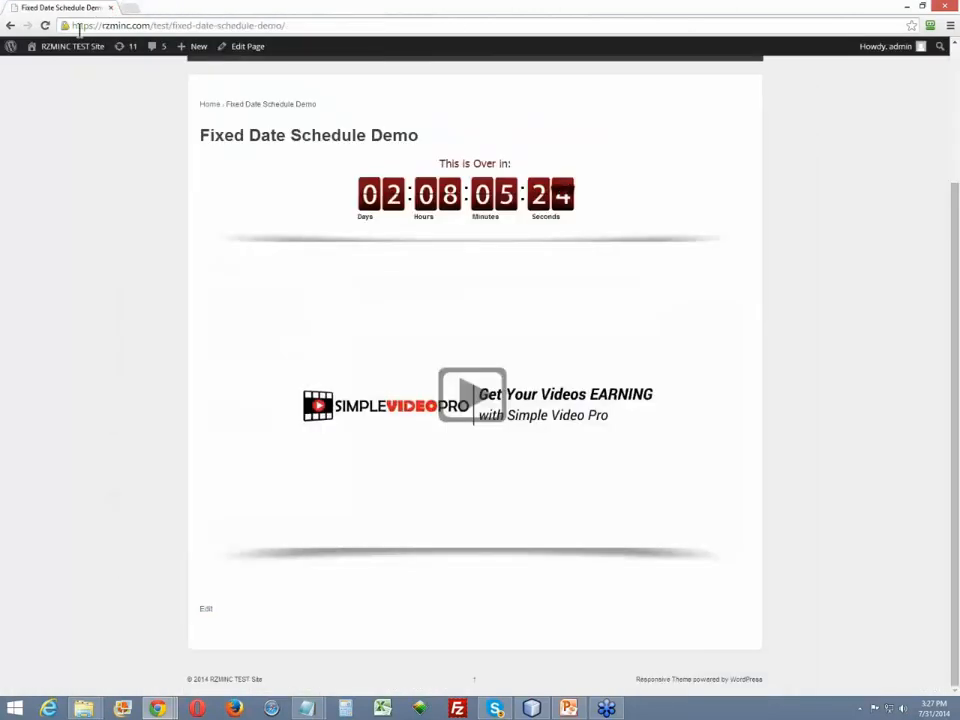
# - Open the Fixed Date Schedule Demo page for editing, logging in with the account password
pyautogui.click(246, 50)
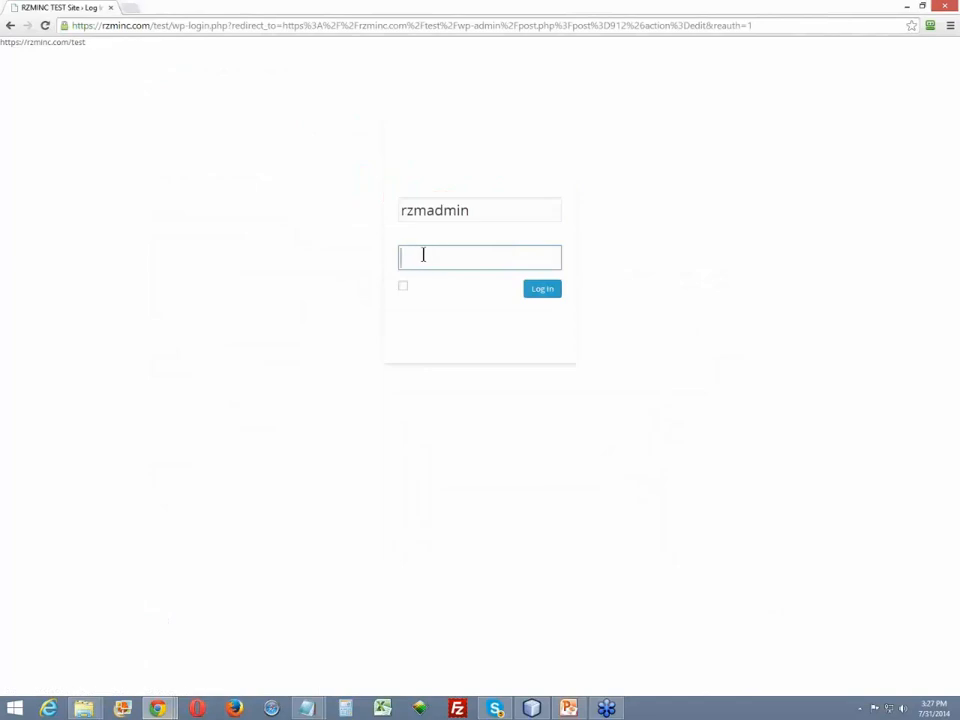
pyautogui.write('•••••••••')
pyautogui.press('Return')
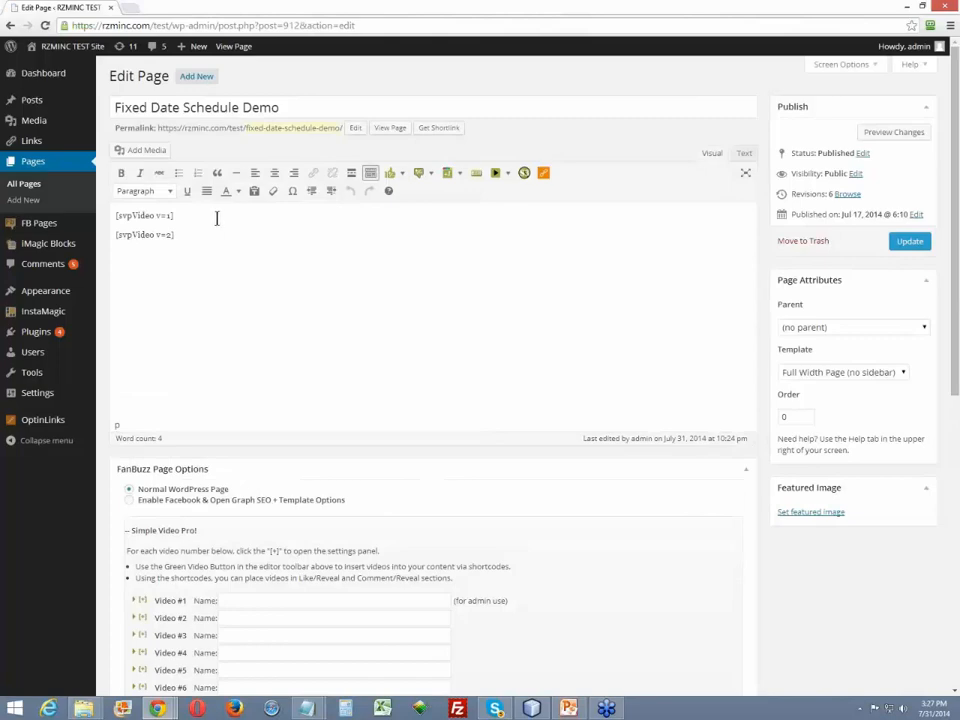
# - Open Video #1's scheduling settings and examine the Redirect URL option under Countdown Timer Options
pyautogui.scroll(-2, 142, 423)
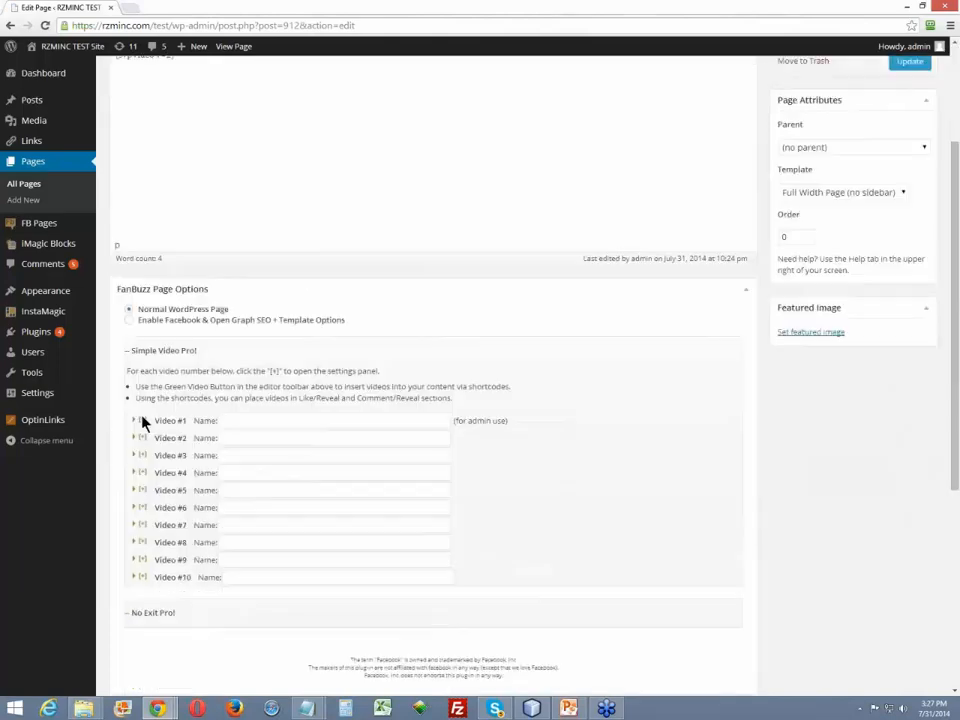
pyautogui.click(142, 421)
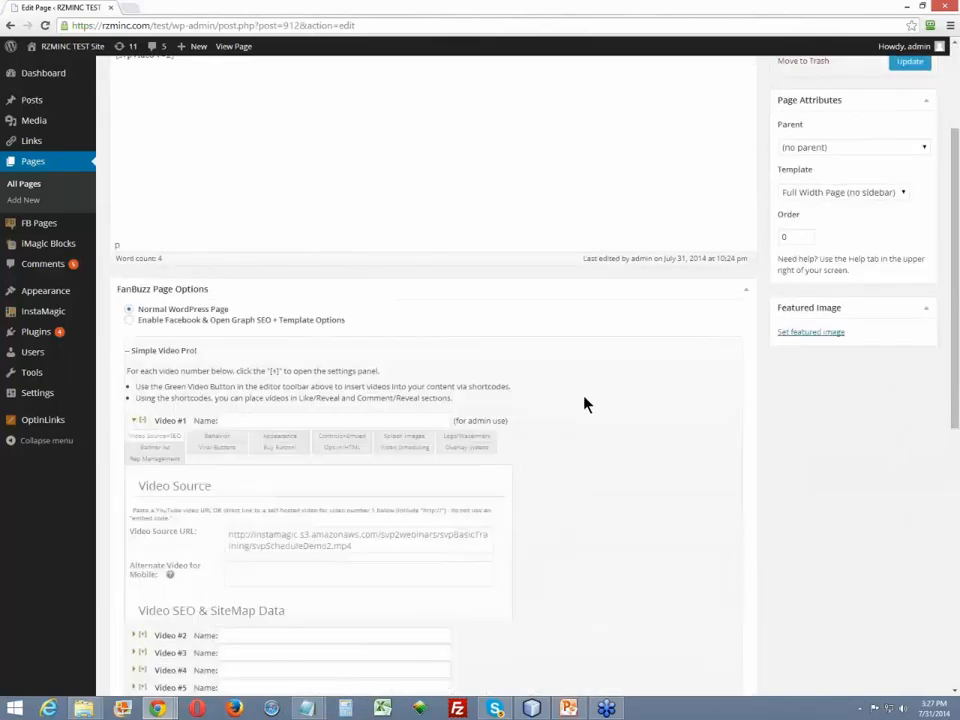
pyautogui.scroll(-2, 588, 400)
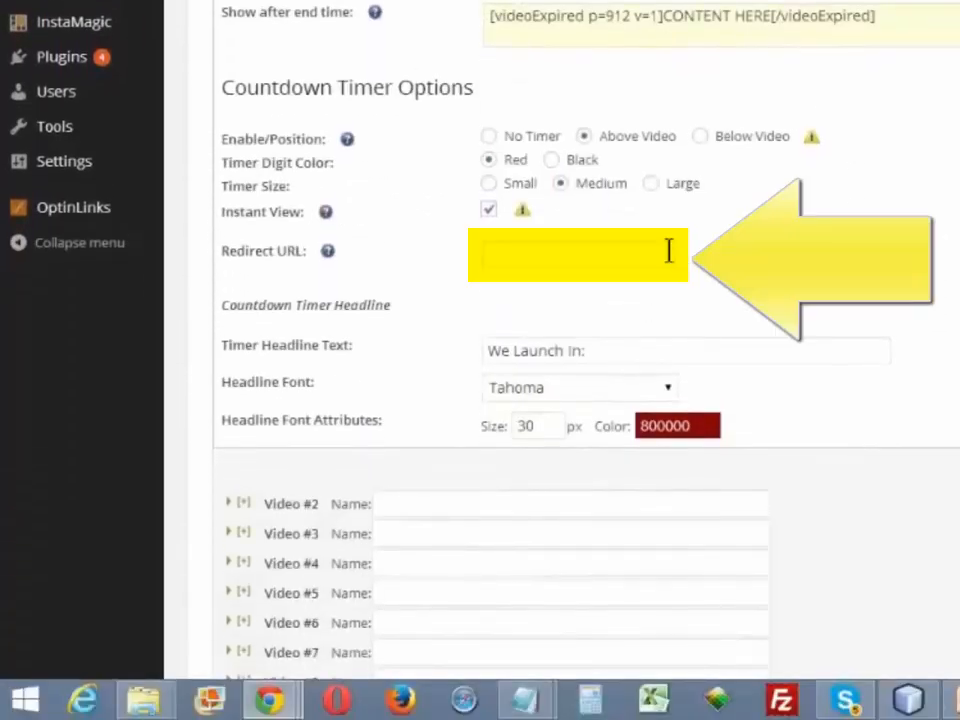
pyautogui.click(552, 251)
pyautogui.write('ht')
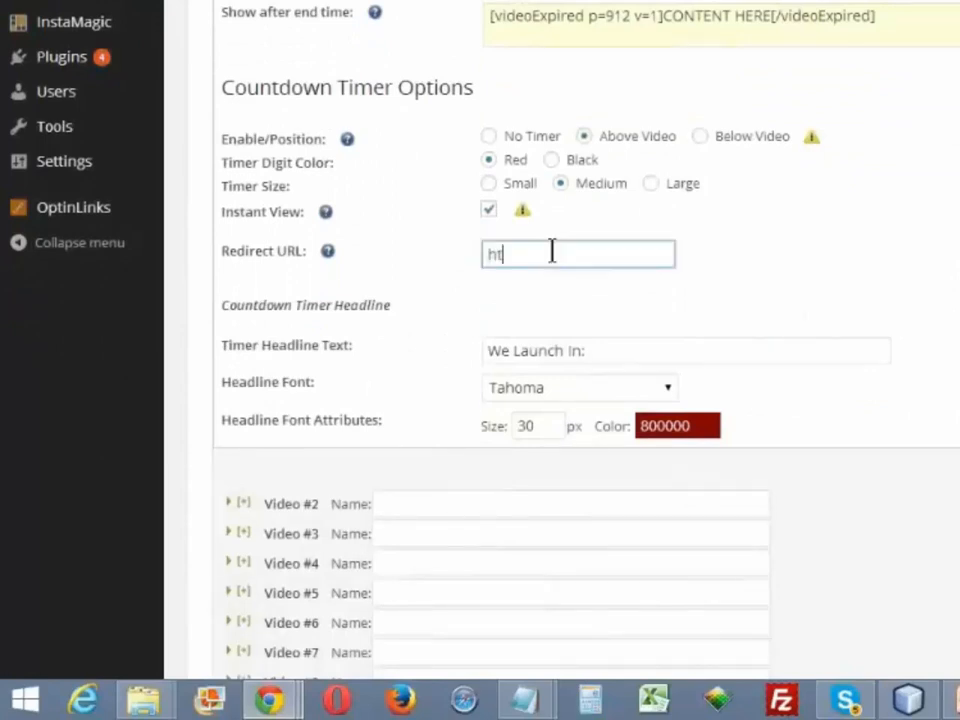
pyautogui.write('tp://simple')
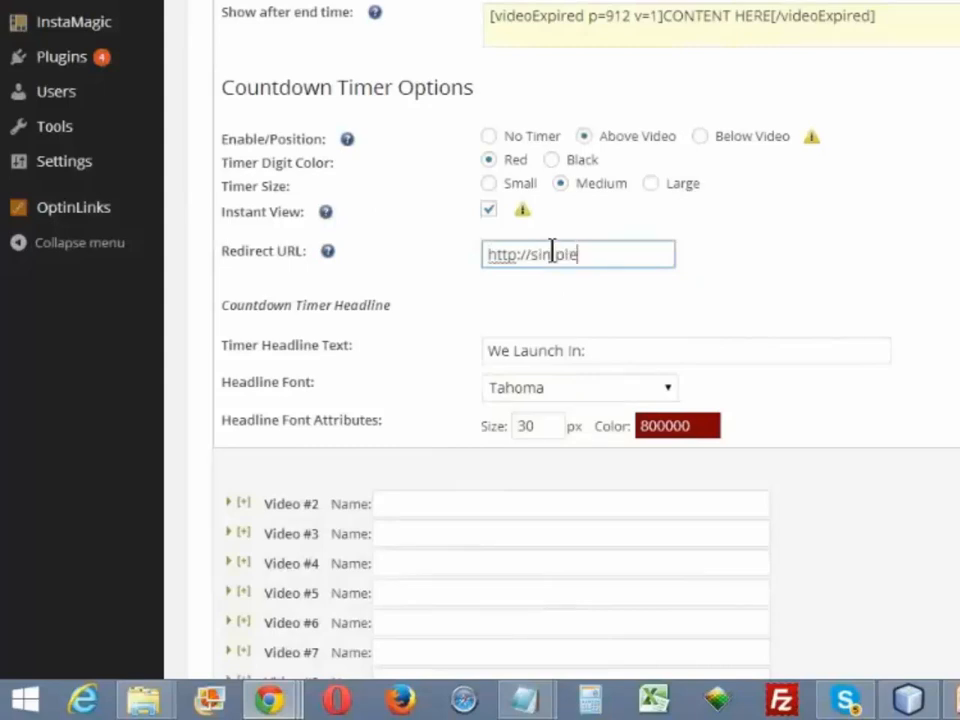
pyautogui.hotkey('ctrl', 'a')
pyautogui.press('BackSpace')
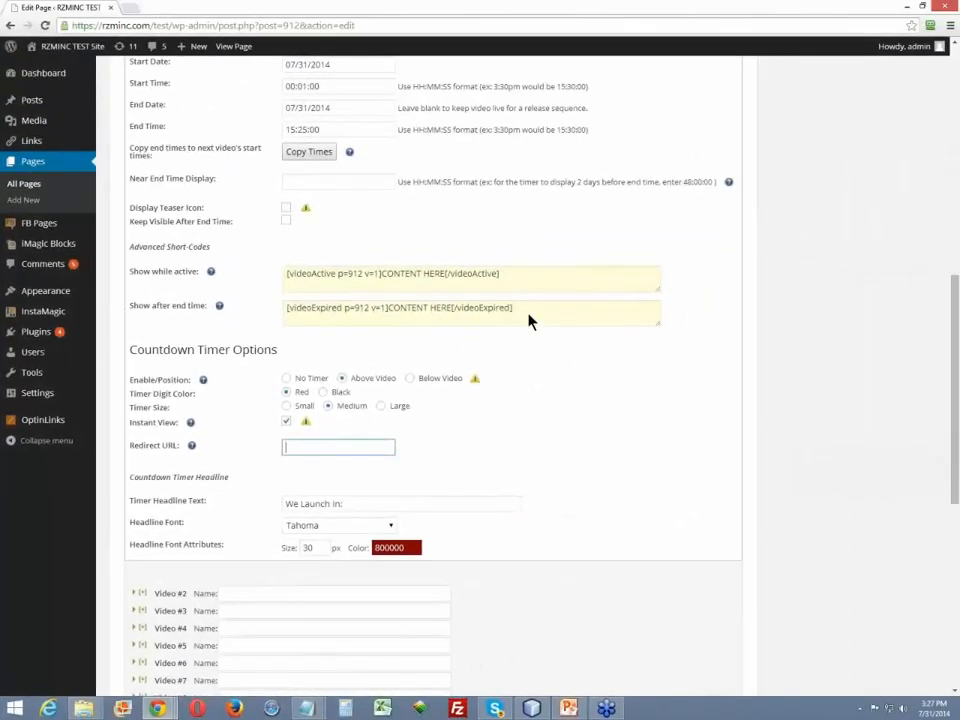
# - Copy Video #1's "Show after end time" shortcode and insert it below [svpVideo v=2] in the page content
pyautogui.tripleClick(714, 169)
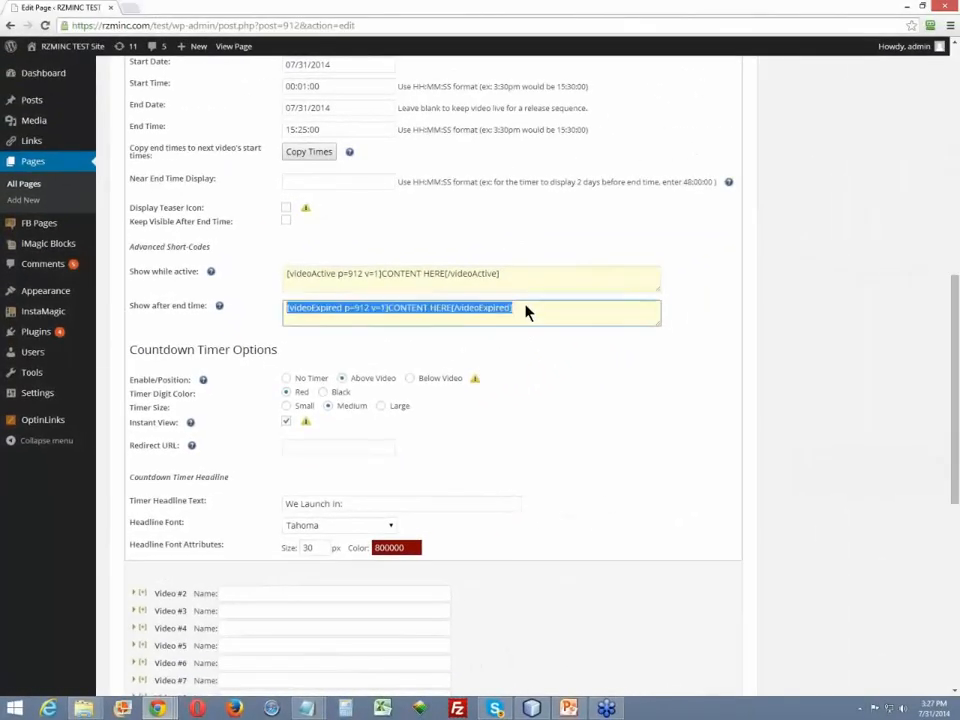
pyautogui.hotkey('ctrl', 'c')
pyautogui.scroll(6, 272, 242)
pyautogui.click(272, 242)
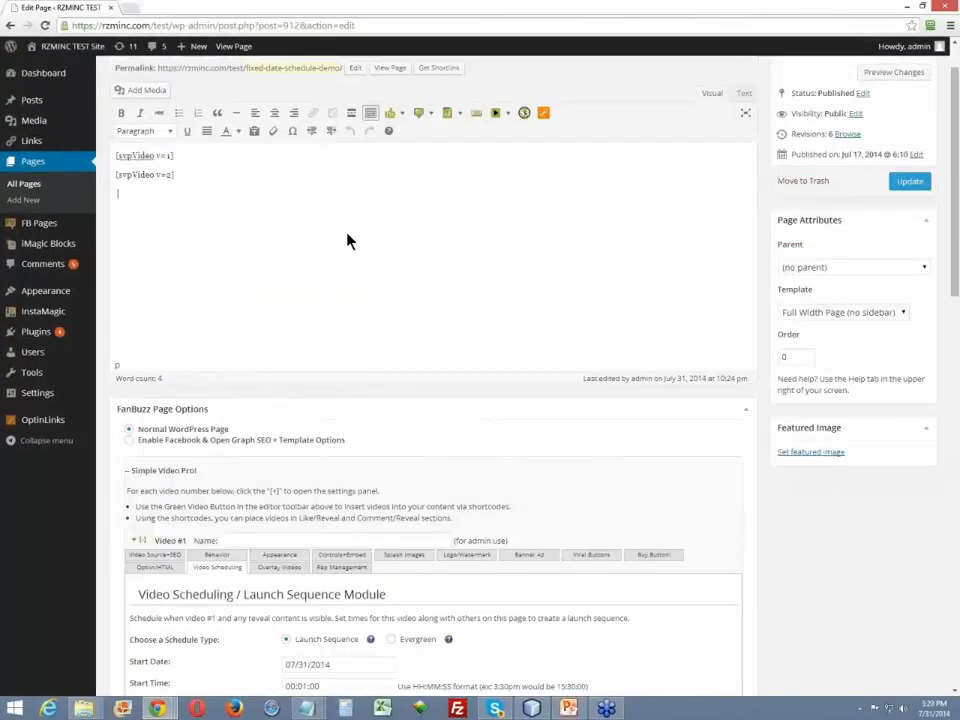
pyautogui.hotkey('ctrl', 'v')
# - Try replacing CONTENT HERE inside the videoExpired shortcode with a line of random sample text, and delete that text
pyautogui.moveTo(276, 195); pyautogui.dragTo(218, 197)
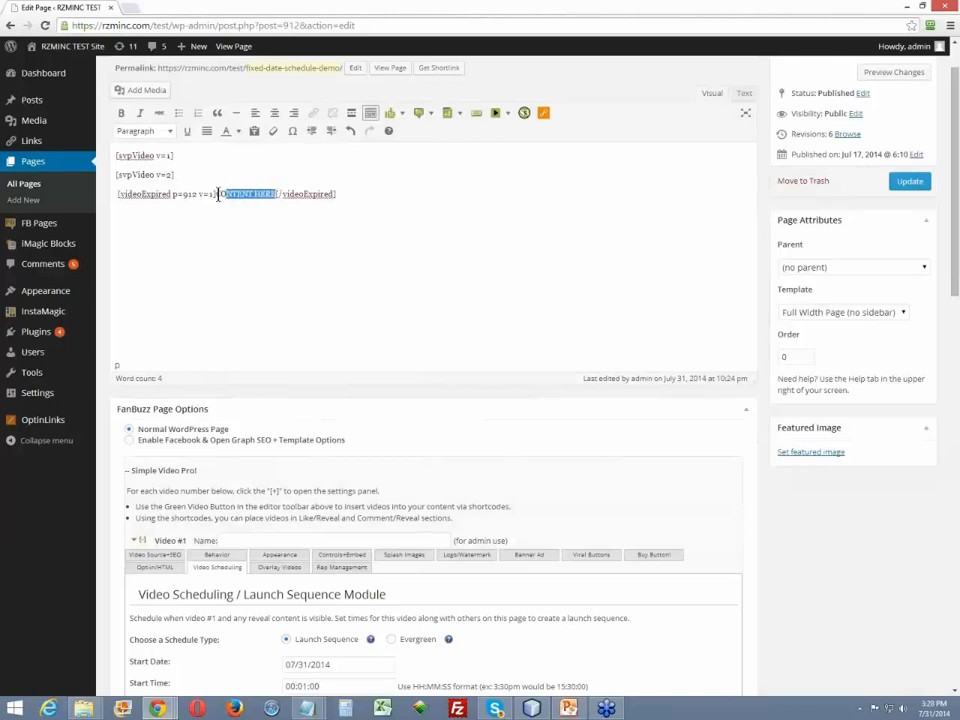
pyautogui.press('Return')
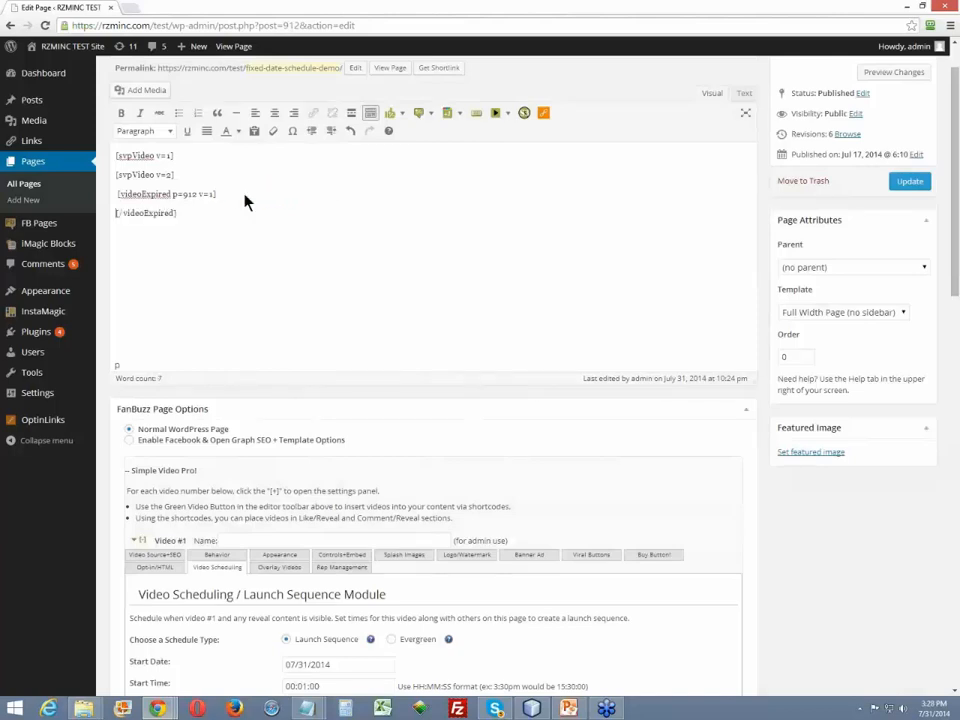
pyautogui.press('Return')
pyautogui.write('SFgm/gmsf;hmlb')
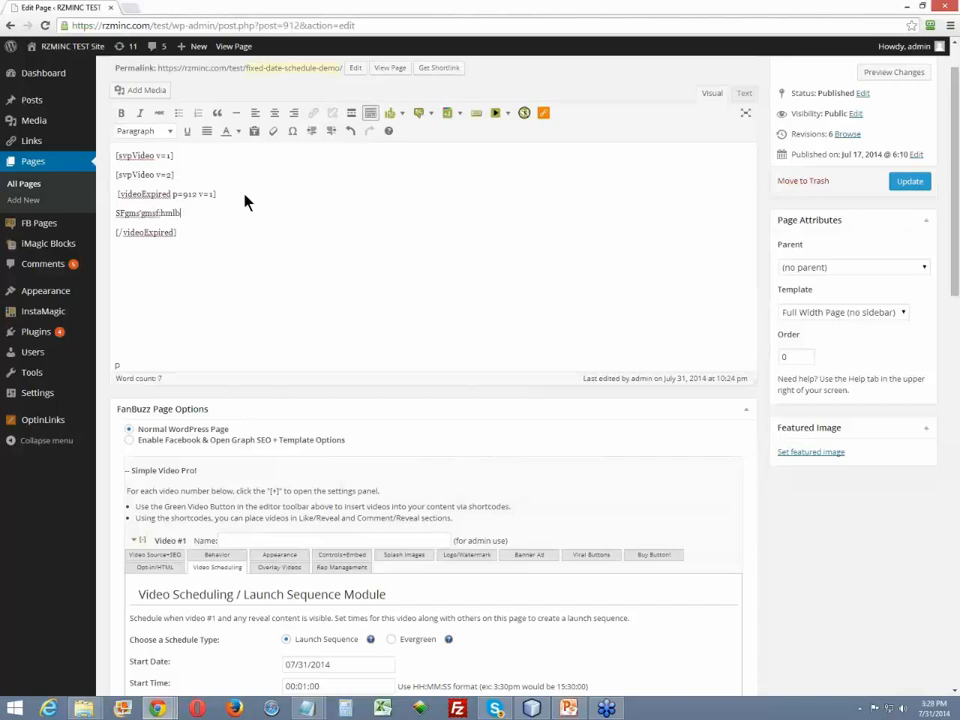
pyautogui.press('BackSpace')
pyautogui.press('BackSpace')
pyautogui.press('BackSpace')
pyautogui.press('BackSpace')
pyautogui.press('BackSpace')
pyautogui.press('BackSpace')
pyautogui.press('BackSpace')
pyautogui.press('BackSpace')
pyautogui.press('BackSpace')
pyautogui.press('BackSpace')
pyautogui.press('BackSpace')
pyautogui.press('BackSpace')
pyautogui.press('BackSpace')
pyautogui.press('BackSpace')
pyautogui.press('BackSpace')
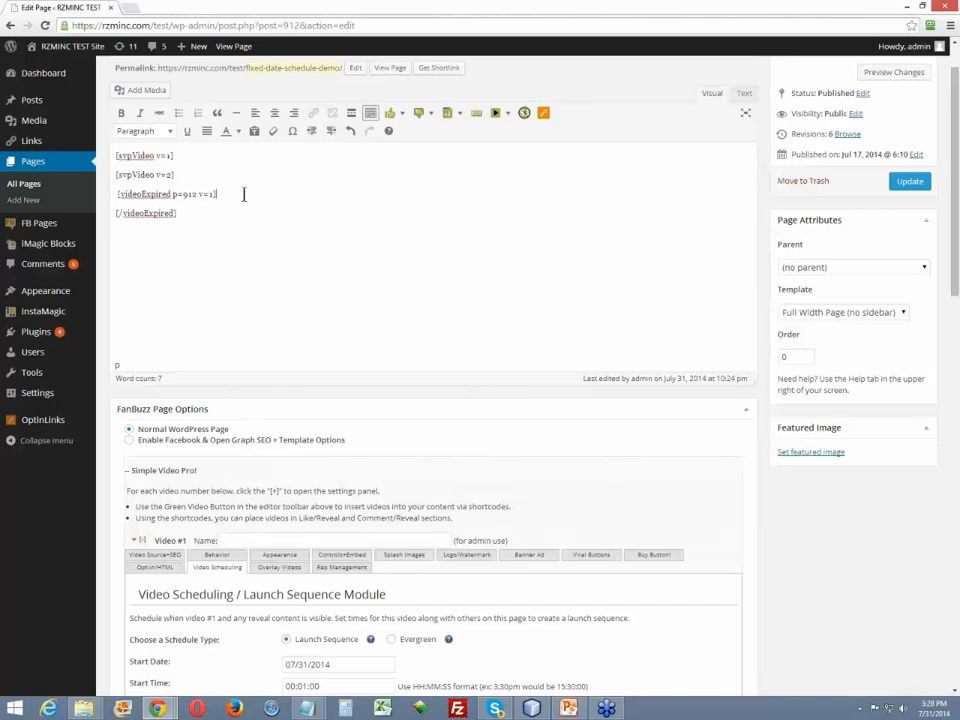
# - Remove the opening and closing videoExpired shortcodes from the page content
pyautogui.write('[')
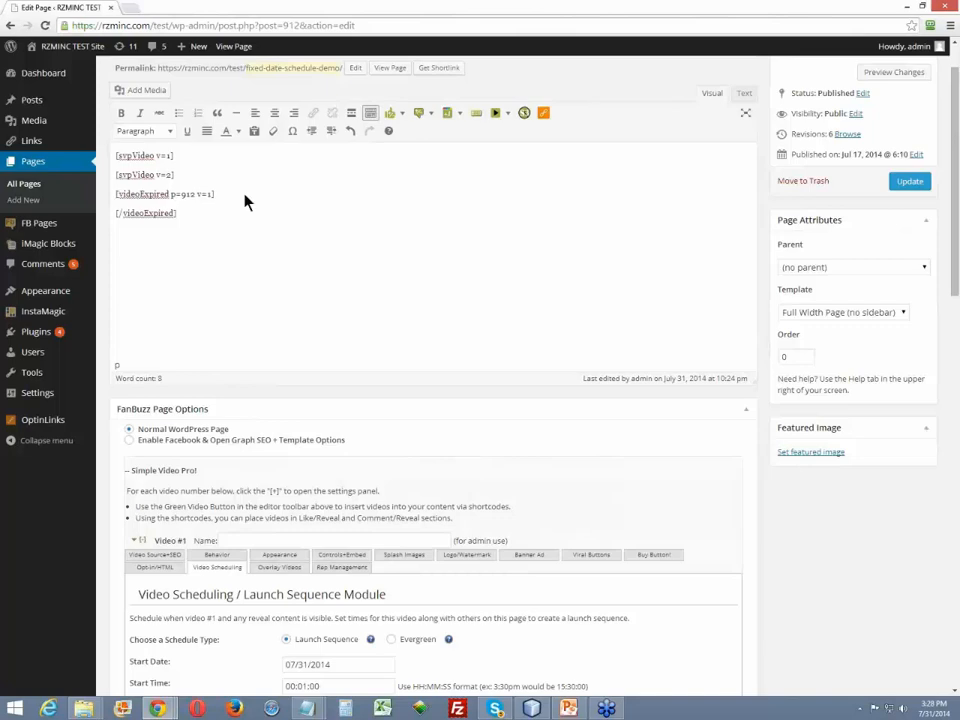
pyautogui.tripleClick(243, 194)
pyautogui.press('BackSpace')
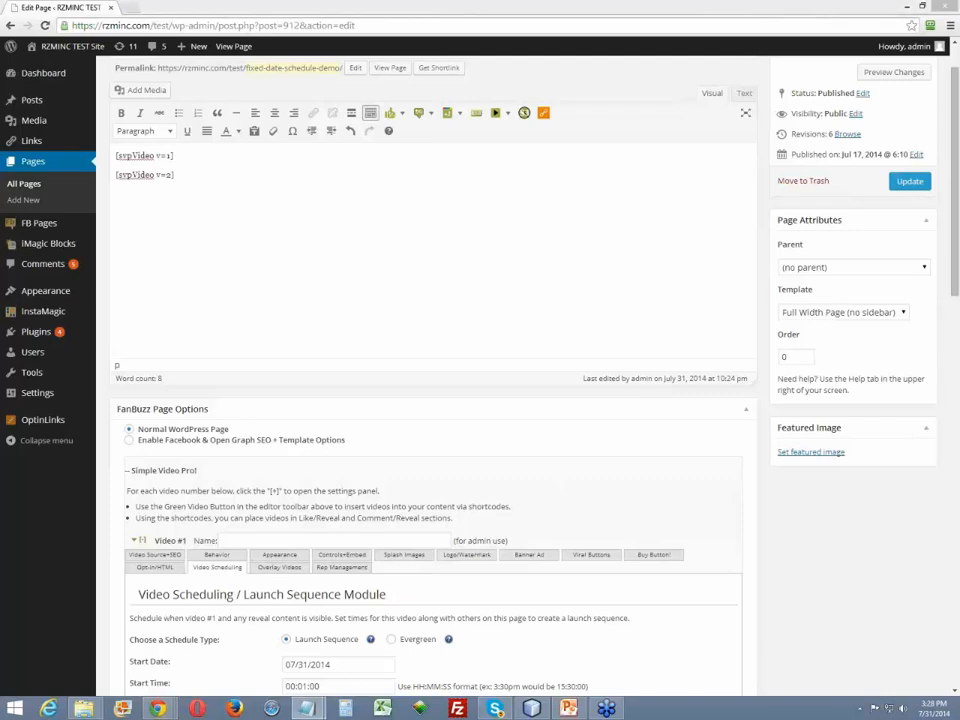
# - Insert the two-line "Get Ready - When We Go Live" message under [svpVideo v=1] and "We Are No Live! Click the Buy Button now!" under [svpVideo v=2]
pyautogui.click(216, 154)
pyautogui.hotkey('ctrl', 'v')
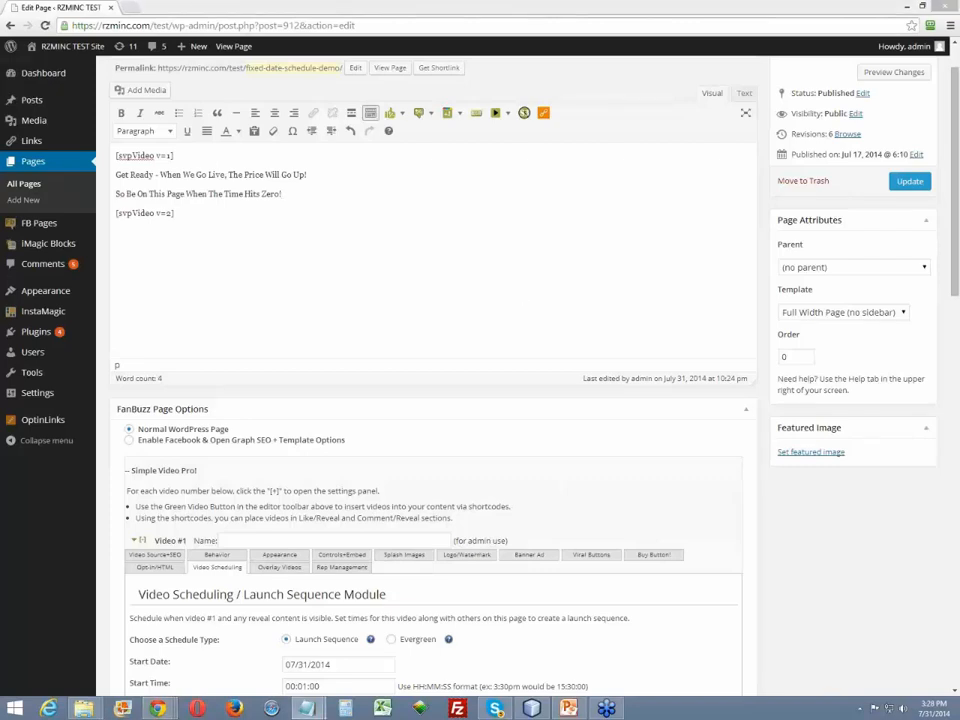
pyautogui.hotkey('ctrl', 'v')
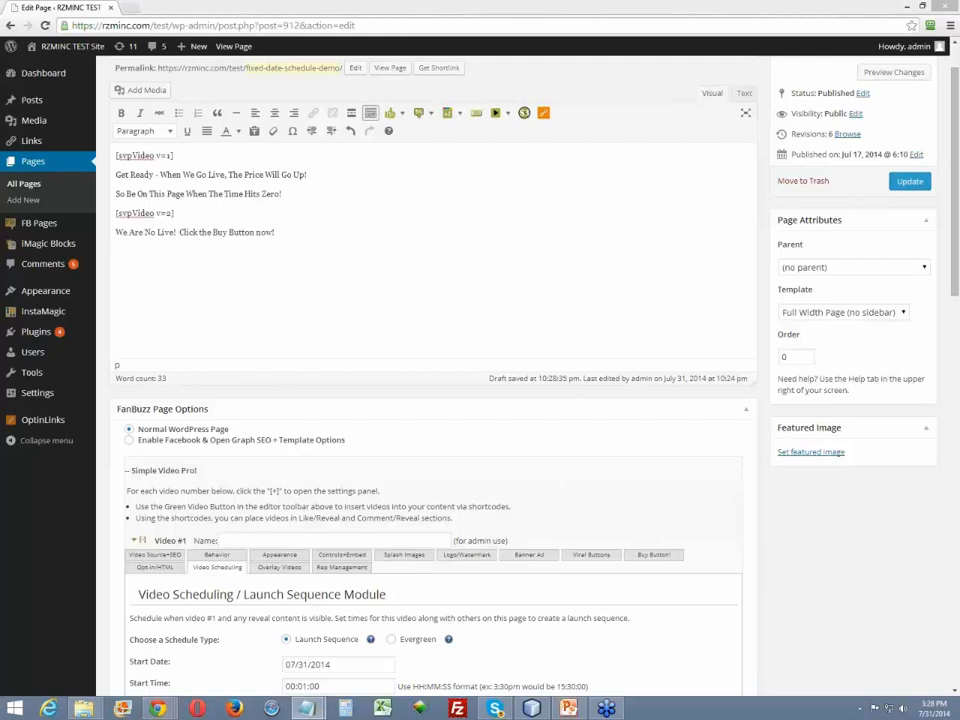
# - Add "Sorry This Offer Is Closed" at the end of the page content, separated by a blank line
pyautogui.click(328, 237)
pyautogui.press('Return')
pyautogui.press('Return')
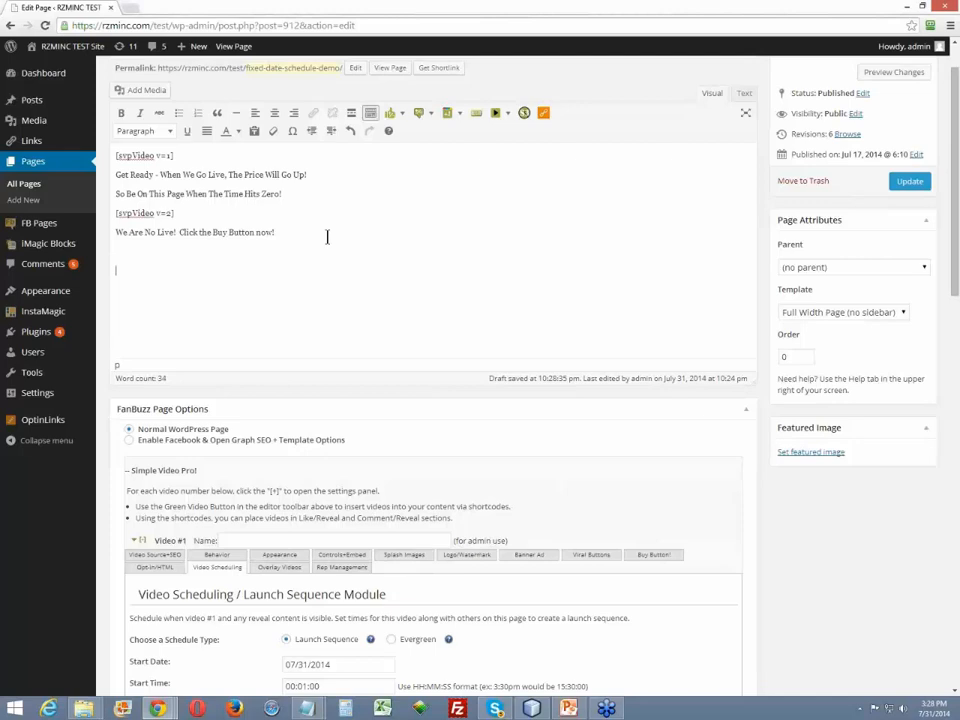
pyautogui.hotkey('ctrl', 'v')
pyautogui.press('Home')
pyautogui.press('BackSpace')
pyautogui.press('Return')
# - Review the pre-launch, live and offer-closed messages in the page content by highlighting each text block
pyautogui.press('Down')
pyautogui.hotkey('shift', 'Down')
pyautogui.hotkey('shift', 'Down')
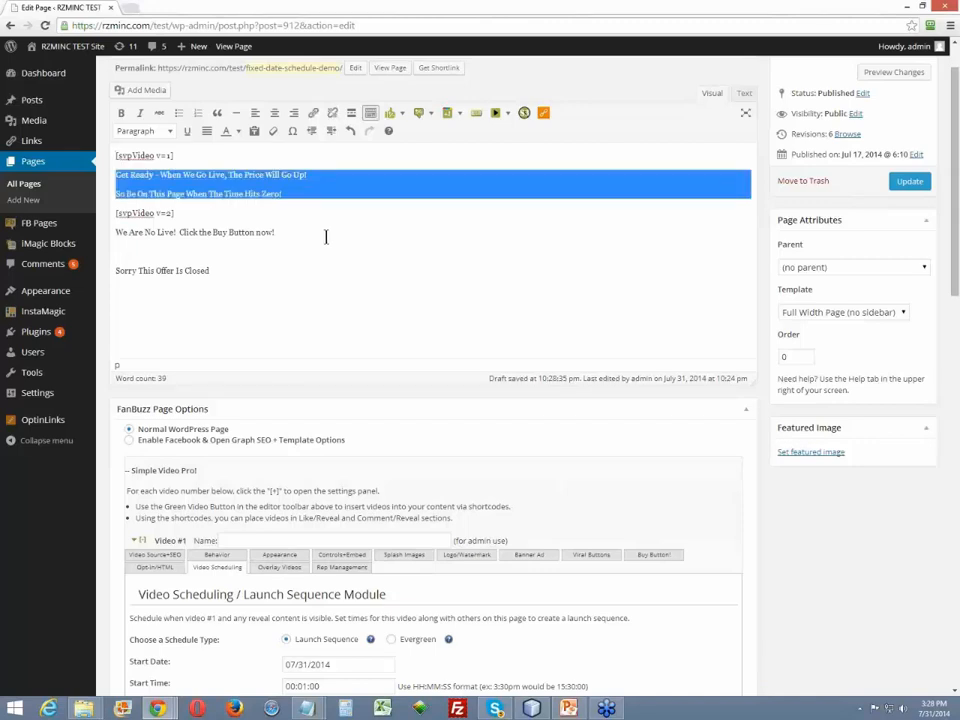
pyautogui.press('Down')
pyautogui.press('Down')
pyautogui.hotkey('shift', 'Down')
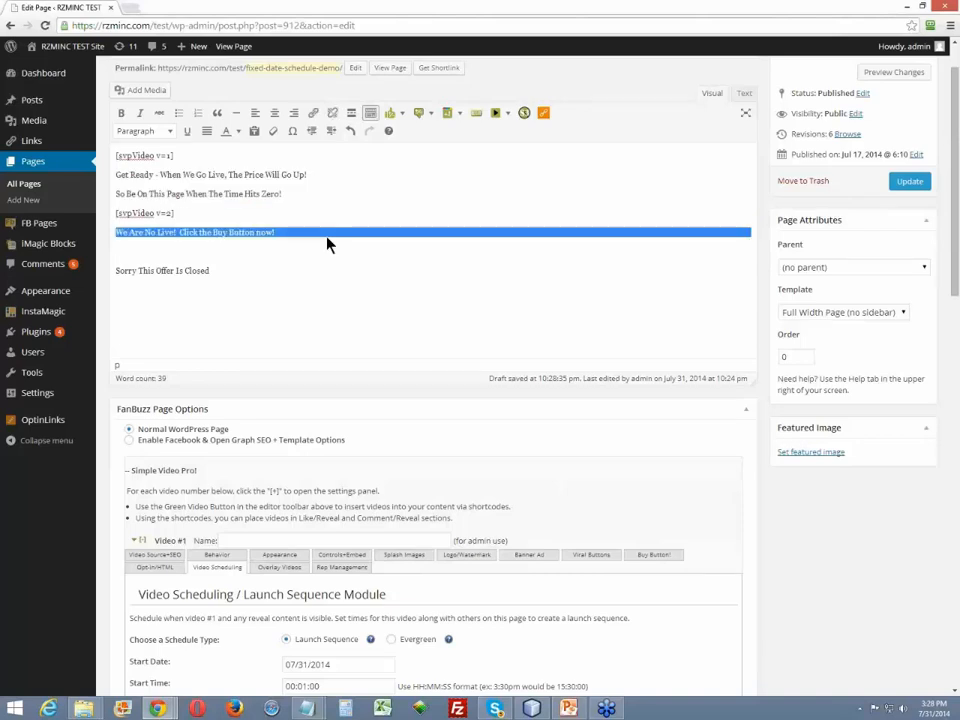
pyautogui.press('Down')
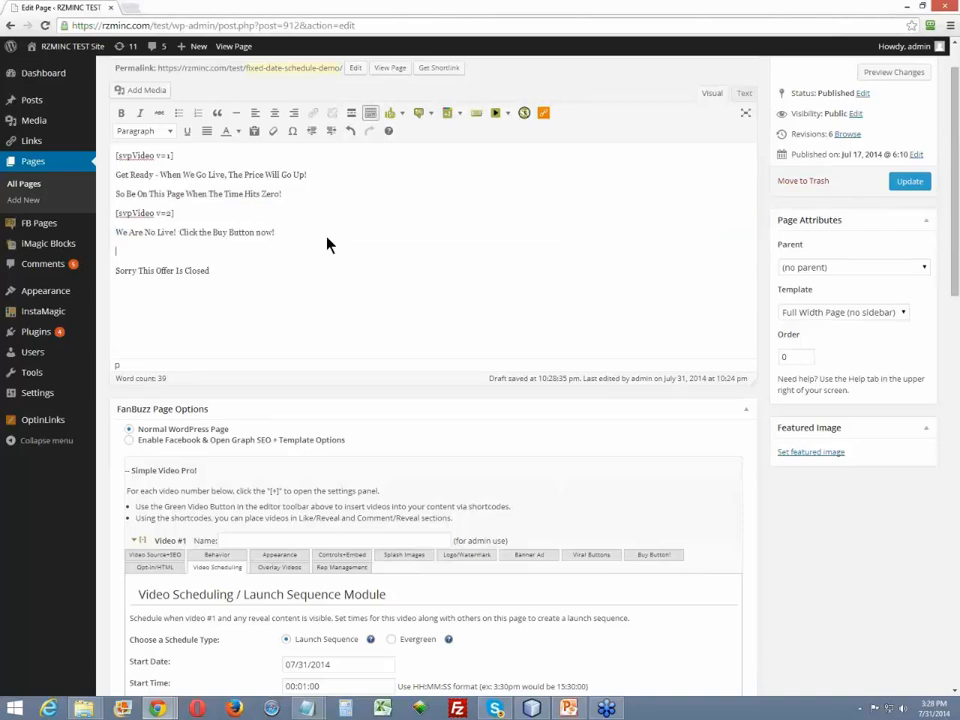
pyautogui.press('Down')
pyautogui.hotkey('shift', 'Down')
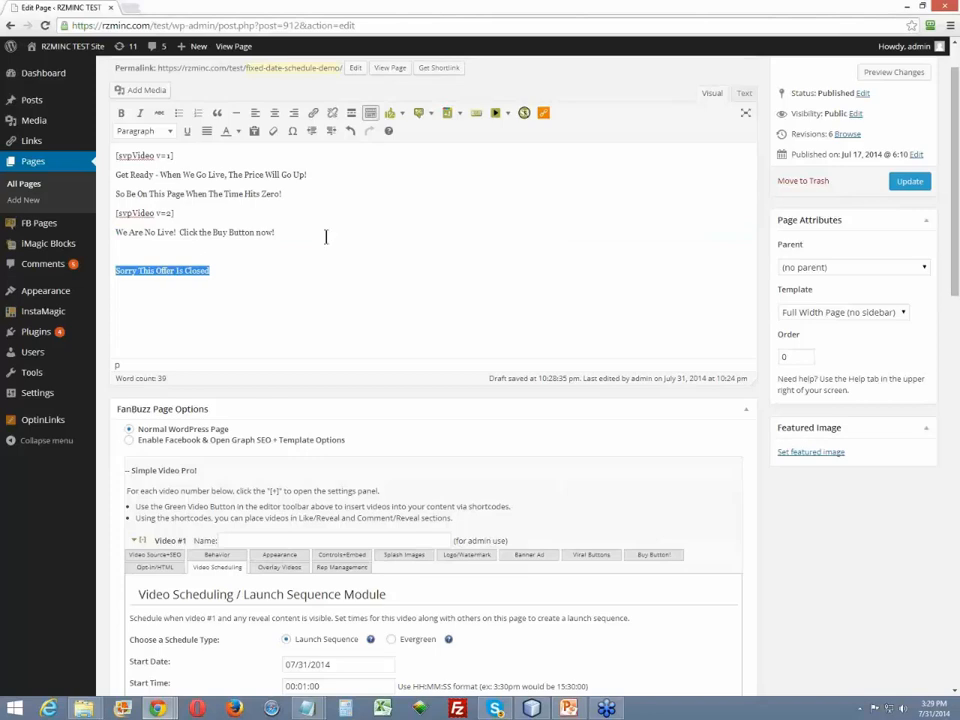
pyautogui.press('Up')
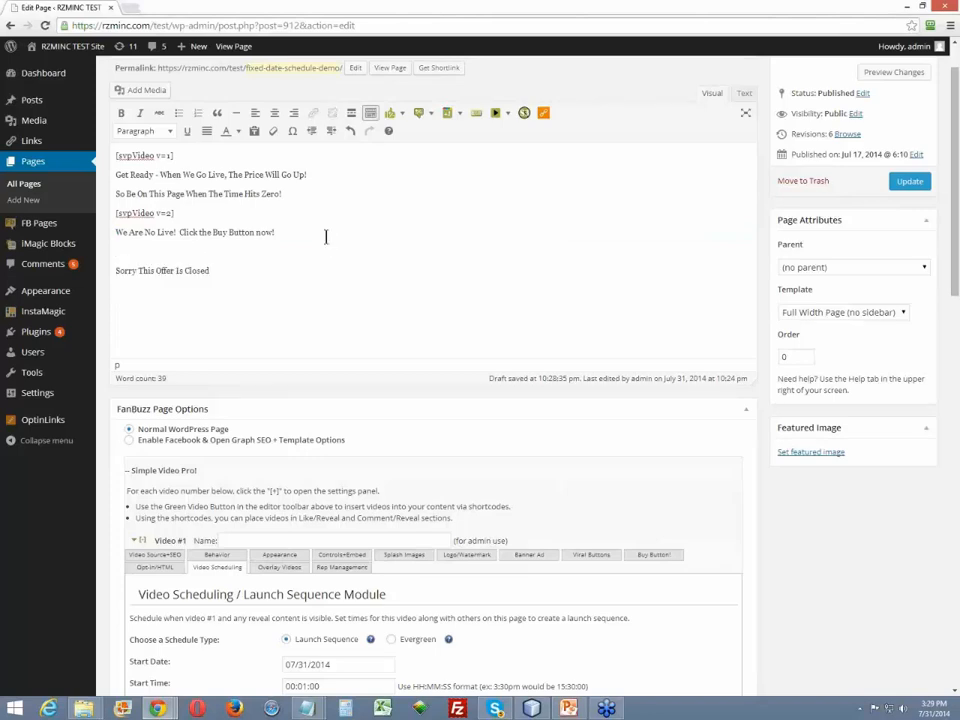
pyautogui.press('Up')
pyautogui.press('Up')
pyautogui.press('Up')
pyautogui.press('Up')
pyautogui.hotkey('shift', 'Down')
pyautogui.hotkey('shift', 'Down')
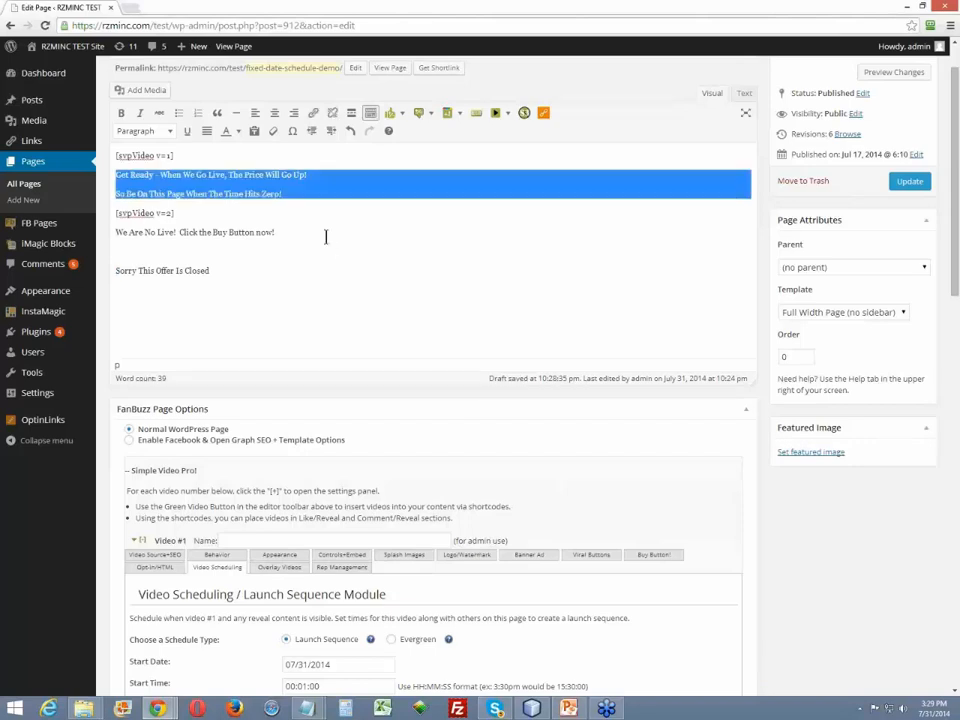
# - Add a blank line above and below the two-line "Get Ready" message
pyautogui.click(287, 160)
pyautogui.press('Delete')
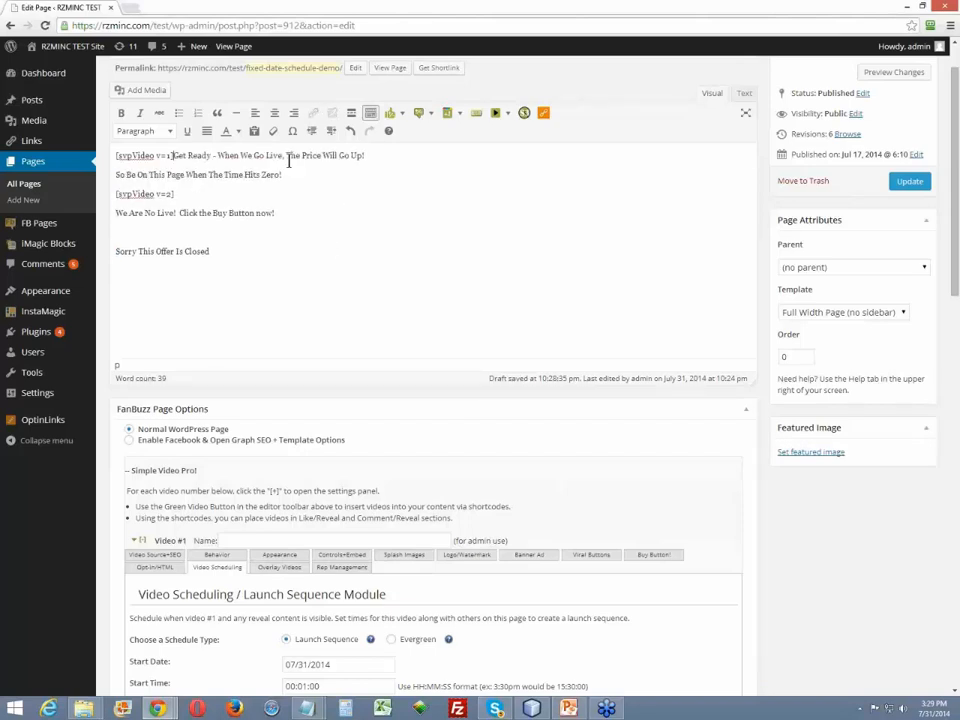
pyautogui.press('Return')
pyautogui.press('Return')
pyautogui.press('Down')
pyautogui.press('Down')
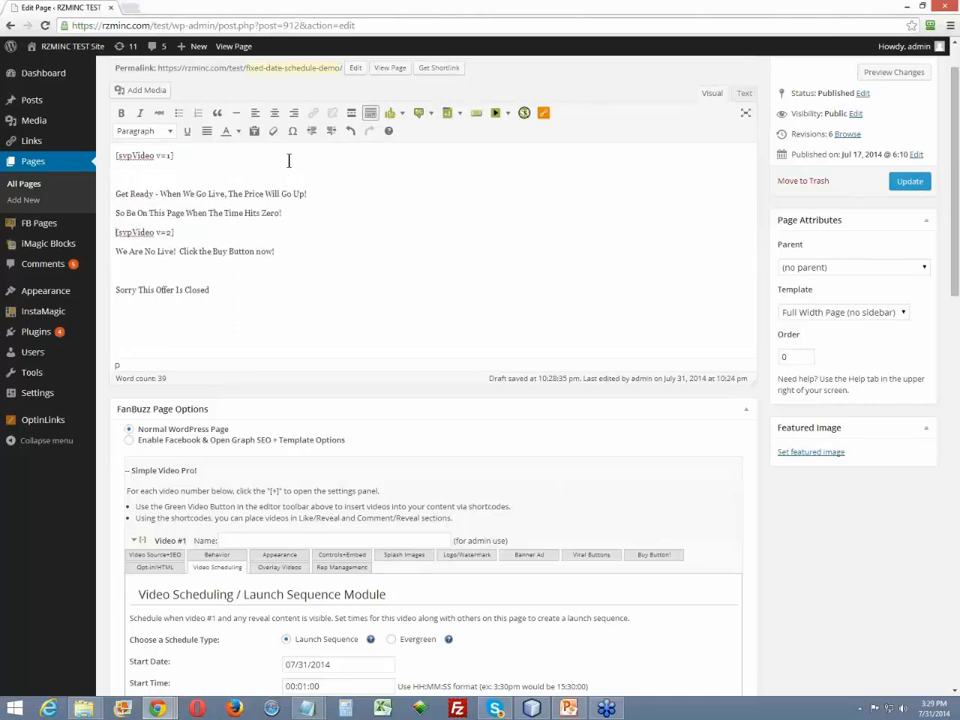
pyautogui.press('Return')
# - Format the two-line "Get Ready" message as Heading 1 and center it
pyautogui.press('Up')
pyautogui.press('Up')
pyautogui.hotkey('shift', 'Down')
pyautogui.hotkey('shift', 'Down')
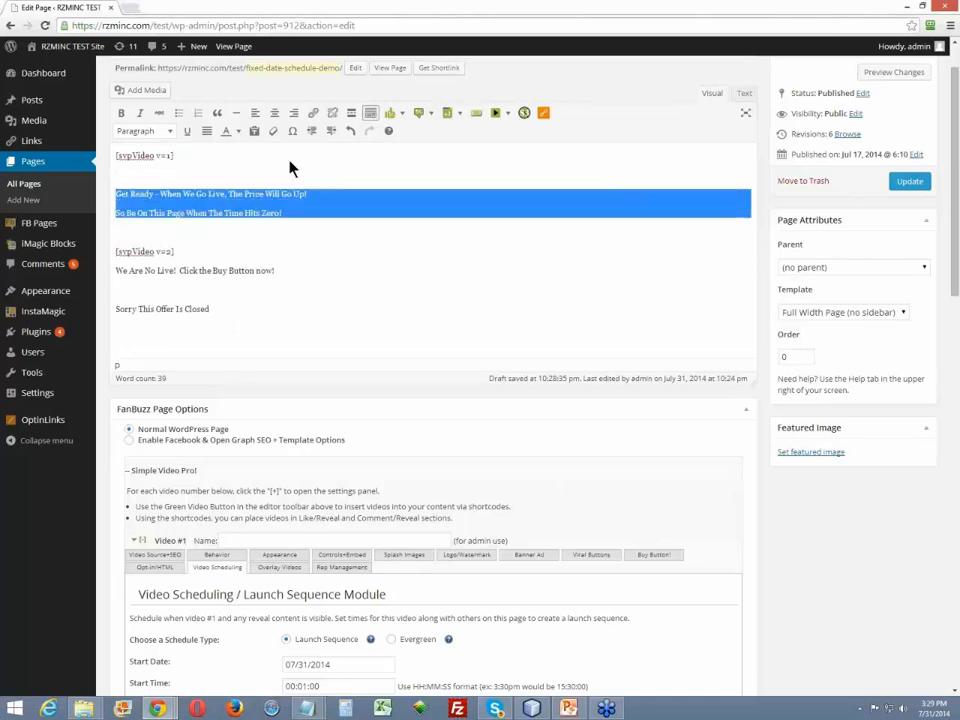
pyautogui.click(171, 134)
pyautogui.click(162, 215)
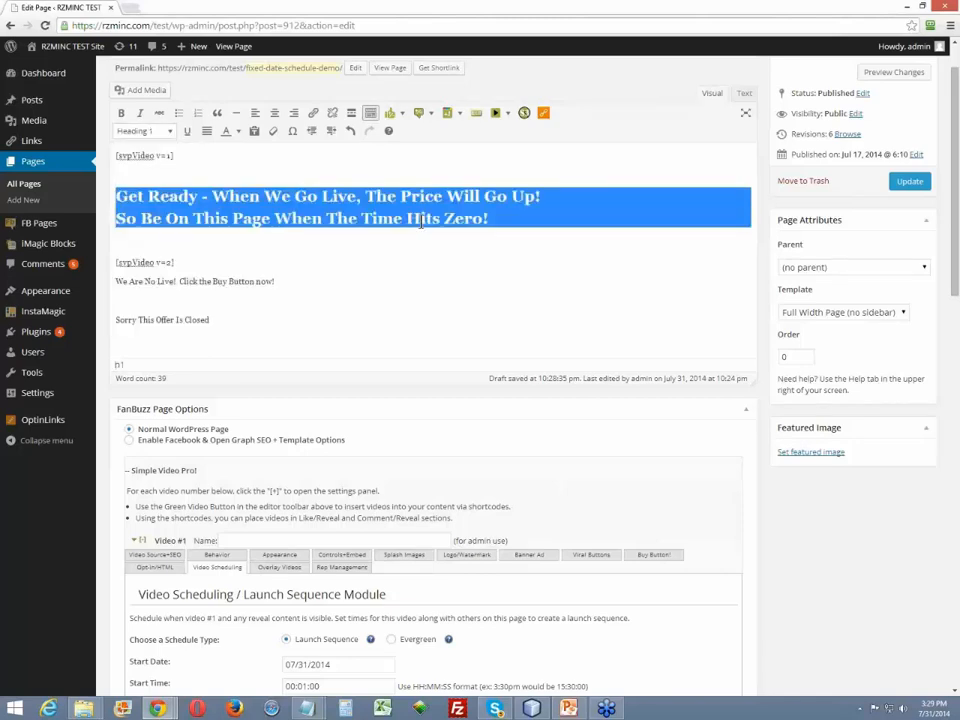
pyautogui.click(274, 112)
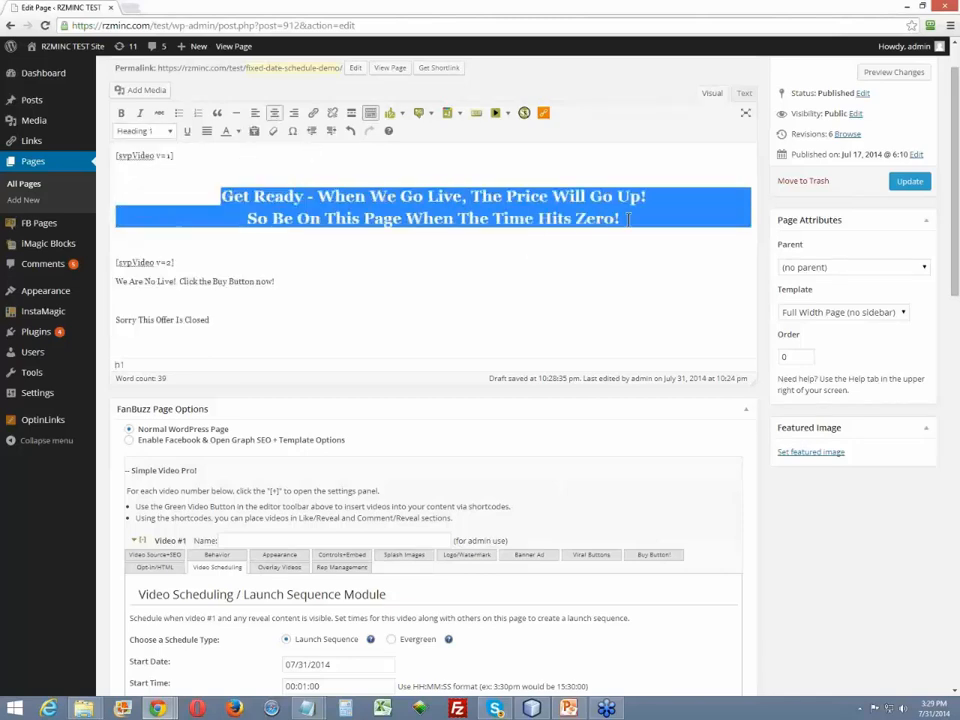
# - Wrap the centered "Get Ready" heading in Video #1's reveal shortcodes and delete the extra blank lines inside them
pyautogui.click(330, 176)
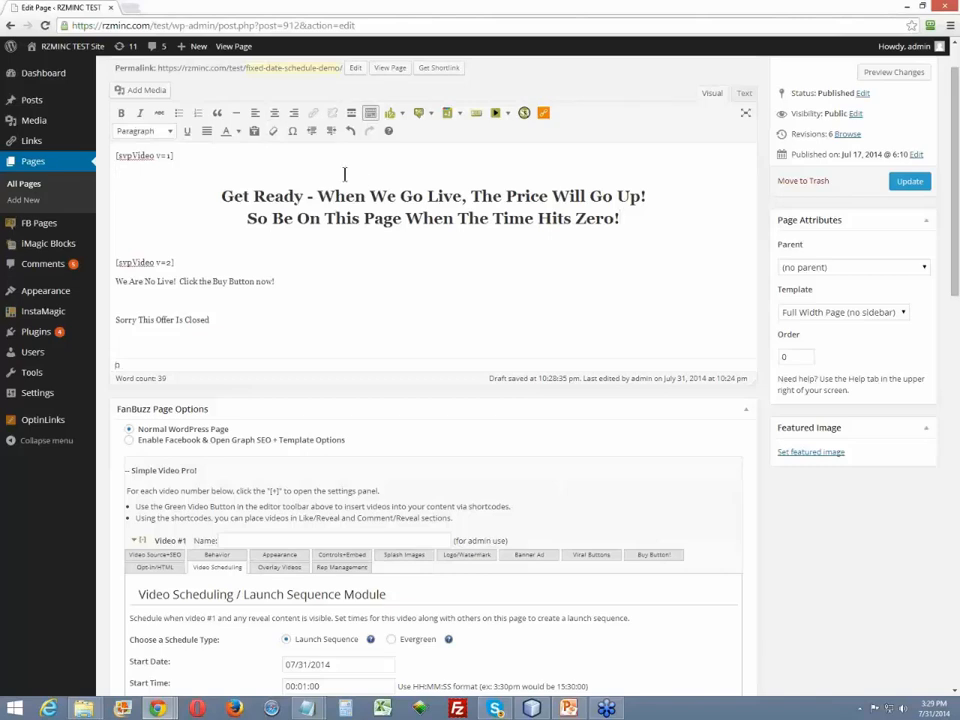
pyautogui.tripleClick(344, 175)
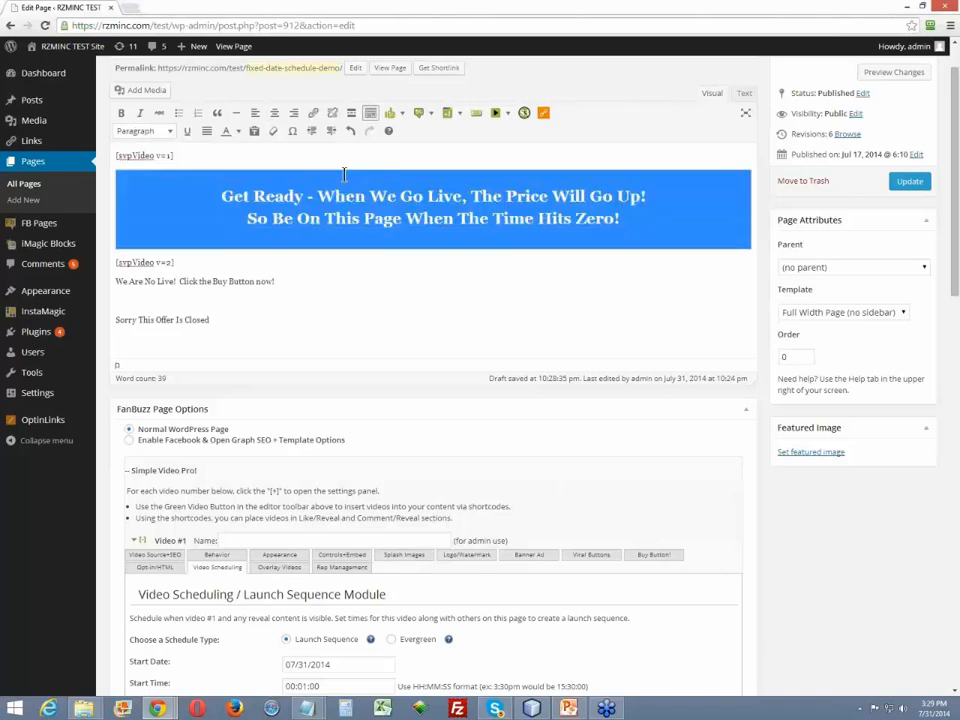
pyautogui.click(508, 117)
pyautogui.click(512, 155)
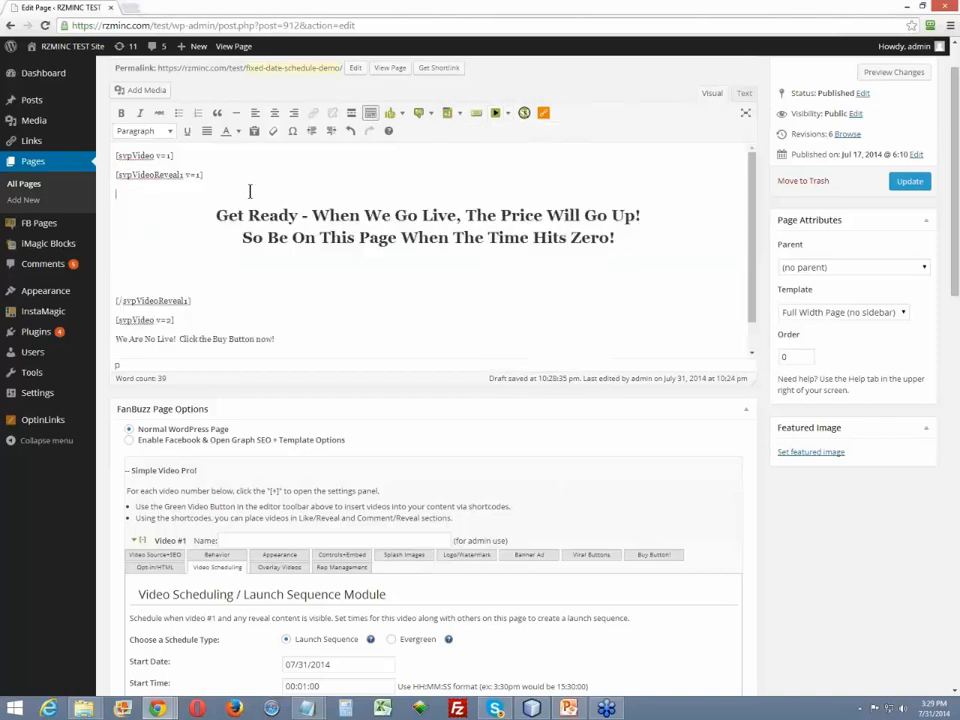
pyautogui.press('Delete')
pyautogui.press('Down')
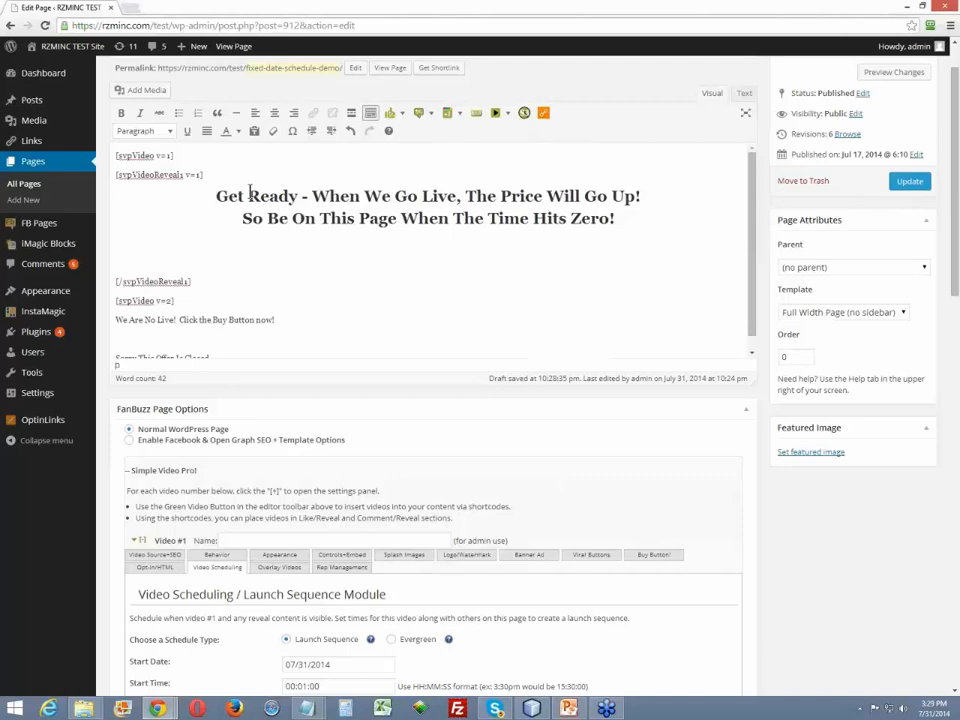
pyautogui.press('Delete')
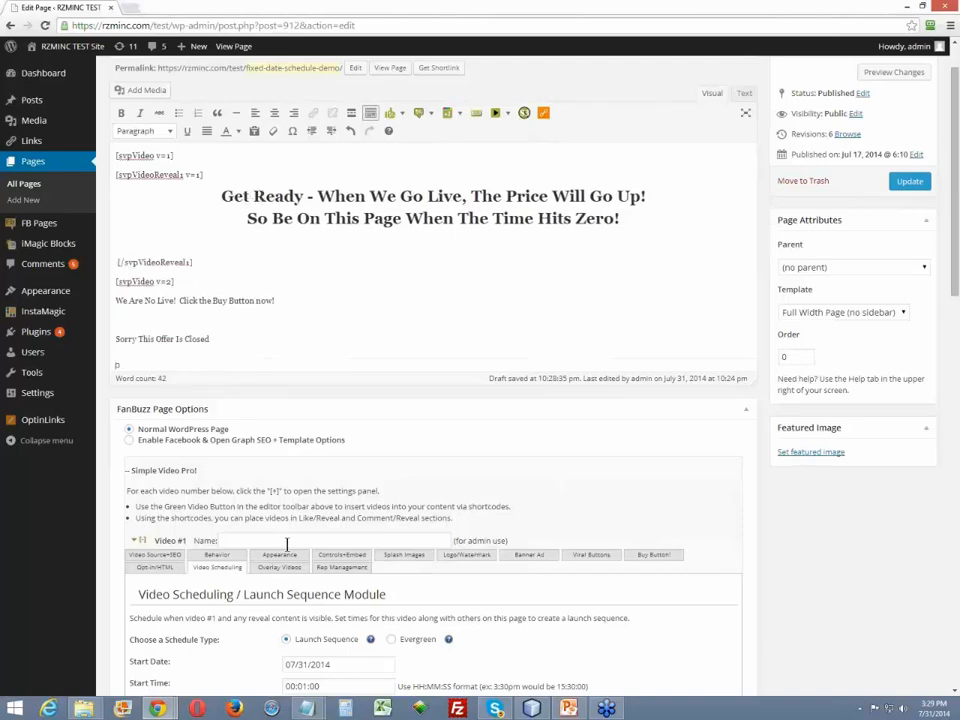
# - Open Video #1's Behavior settings and examine the Video Play/Reveal options alongside the reveal shortcodes
pyautogui.scroll(-2, 209, 453)
pyautogui.click(217, 434)
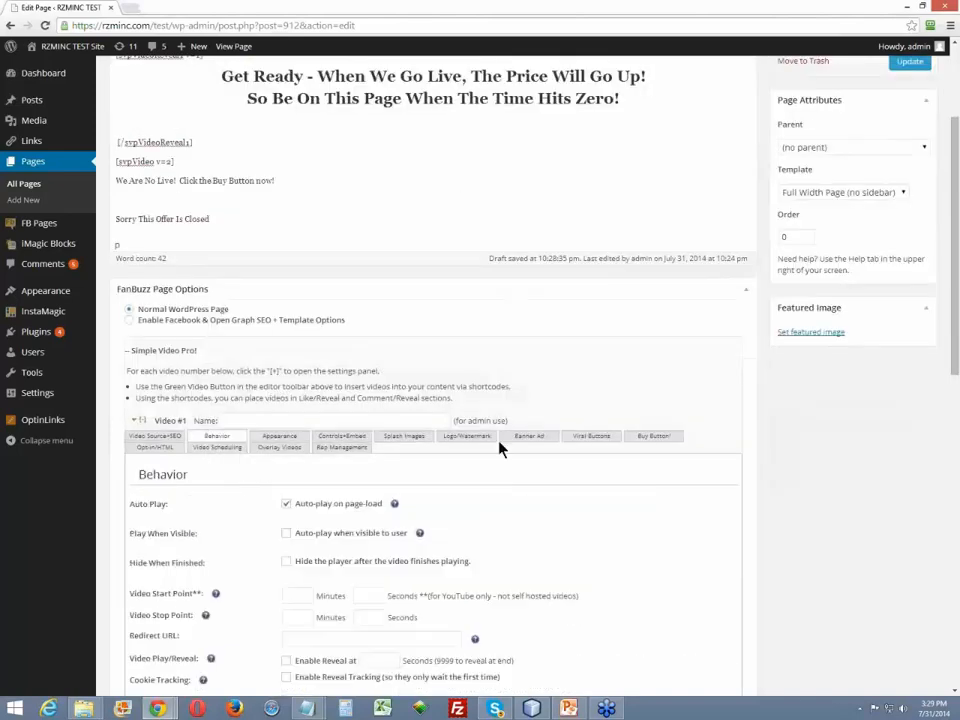
pyautogui.scroll(-4, 432, 480)
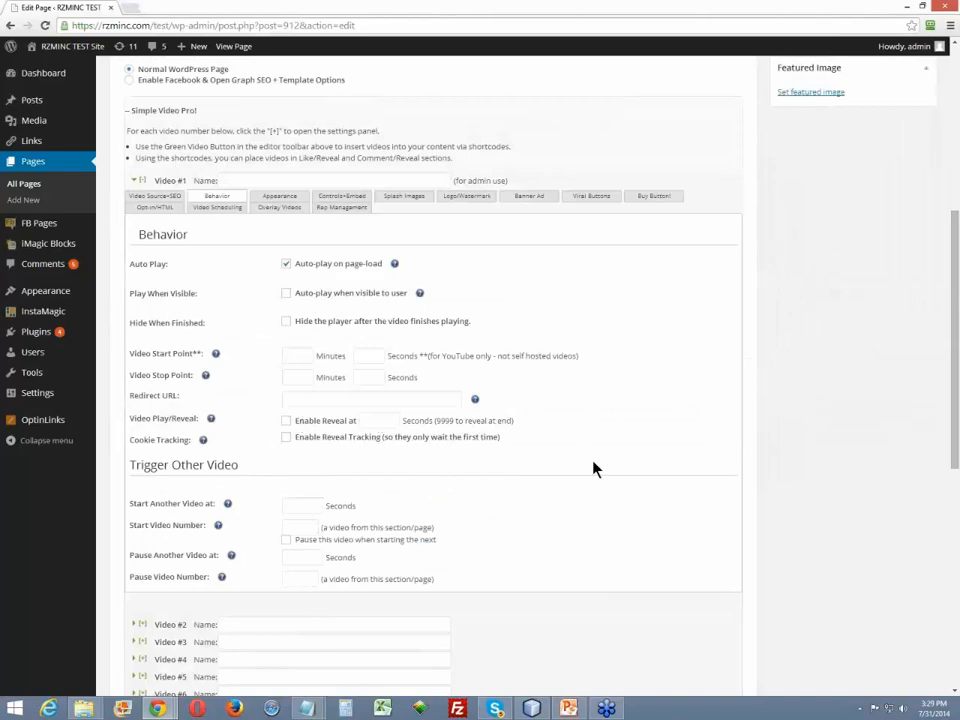
pyautogui.scroll(6, 586, 452)
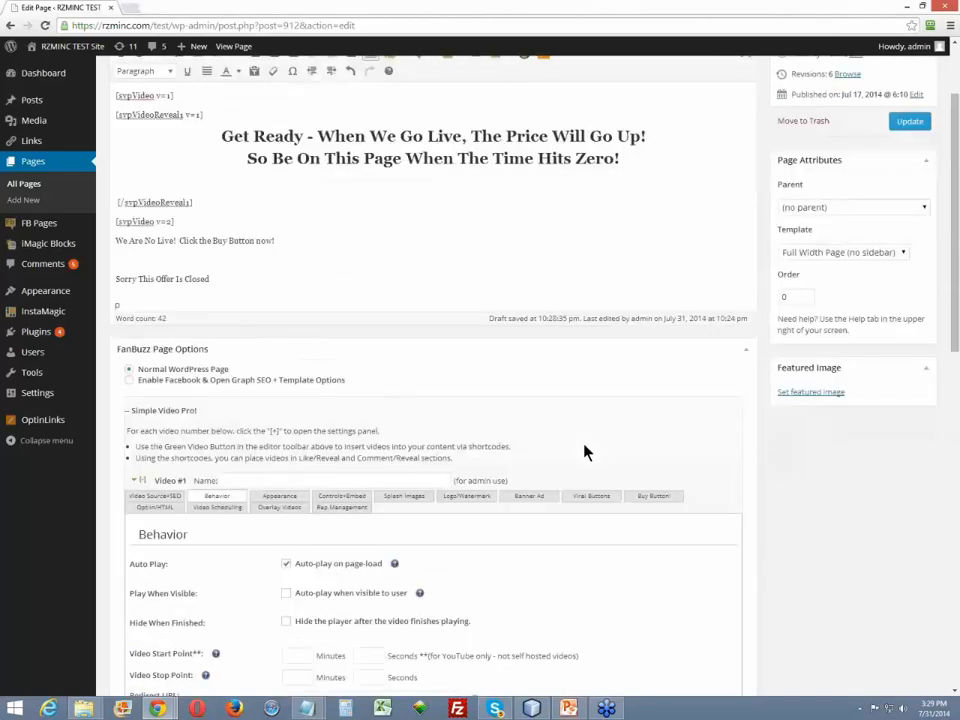
pyautogui.moveTo(208, 264)
pyautogui.mouseDown()
pyautogui.moveTo(120, 243)
pyautogui.moveTo(97, 219)
pyautogui.moveTo(86, 174)
pyautogui.moveTo(125, 152)
pyautogui.moveTo(182, 199)
pyautogui.moveTo(207, 262)
pyautogui.mouseUp()
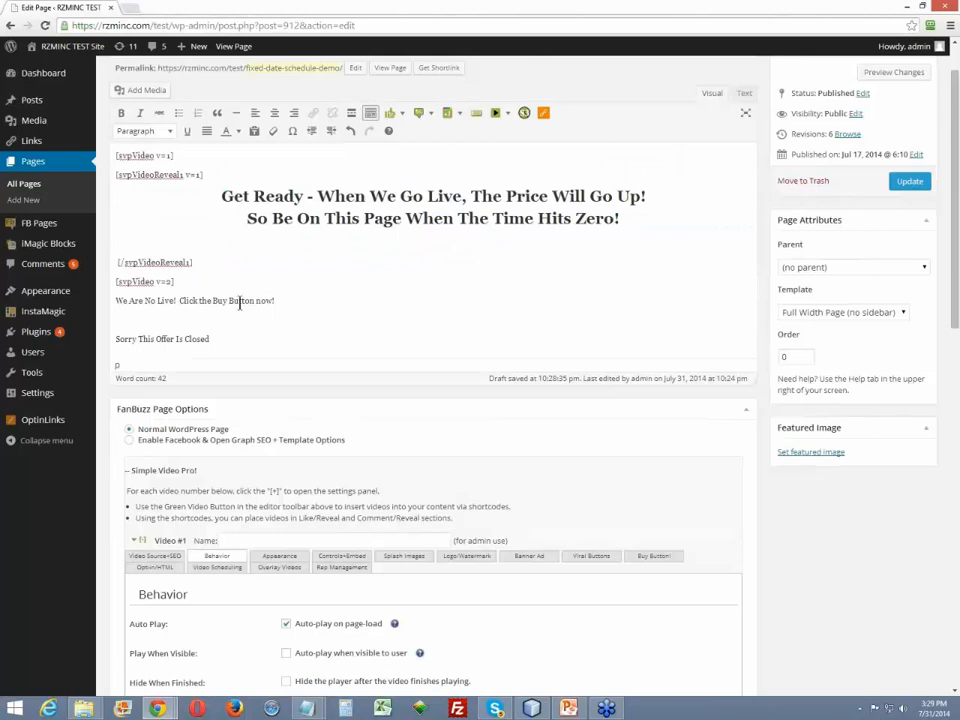
# - Add a blank line above the "We Are No Live!" message, format the message as Heading 1 and center it
pyautogui.click(266, 284)
pyautogui.press('Return')
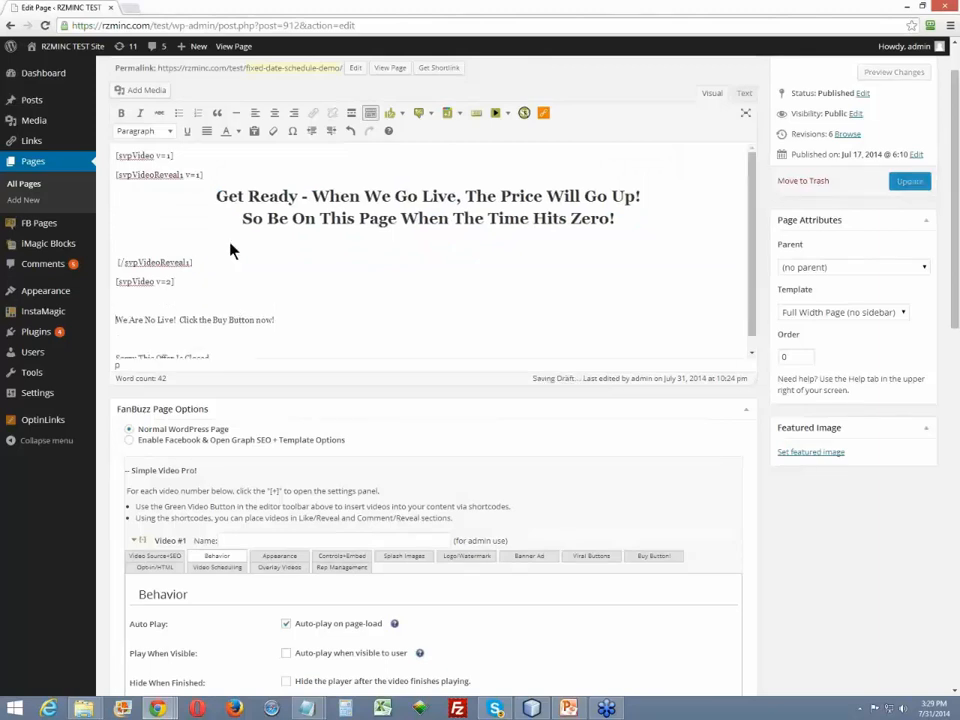
pyautogui.press('Down')
pyautogui.hotkey('shift', 'End')
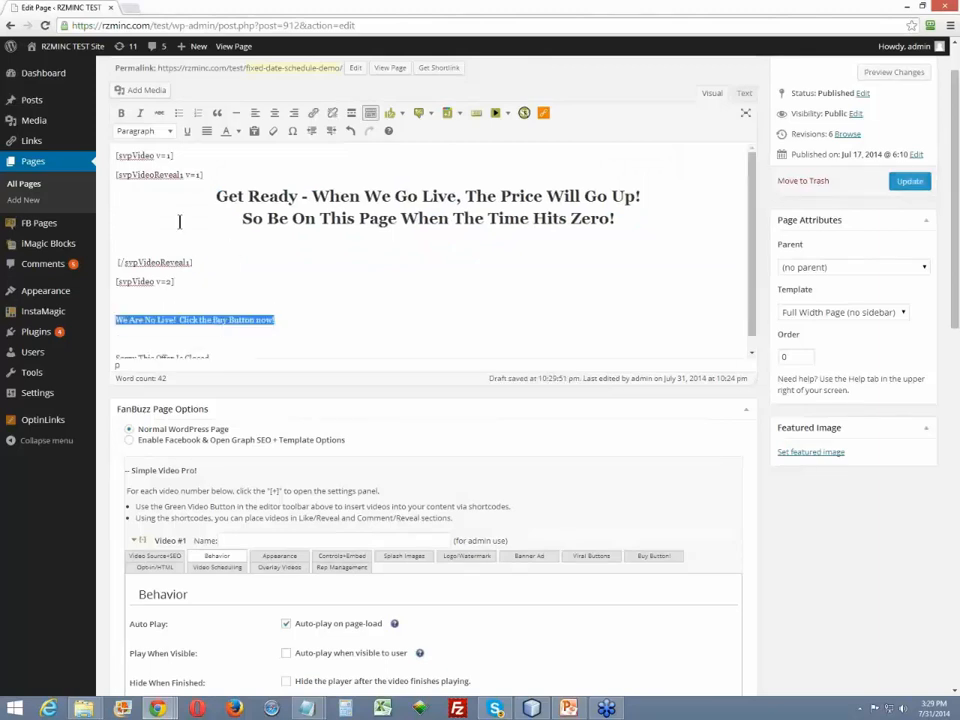
pyautogui.click(171, 134)
pyautogui.click(160, 216)
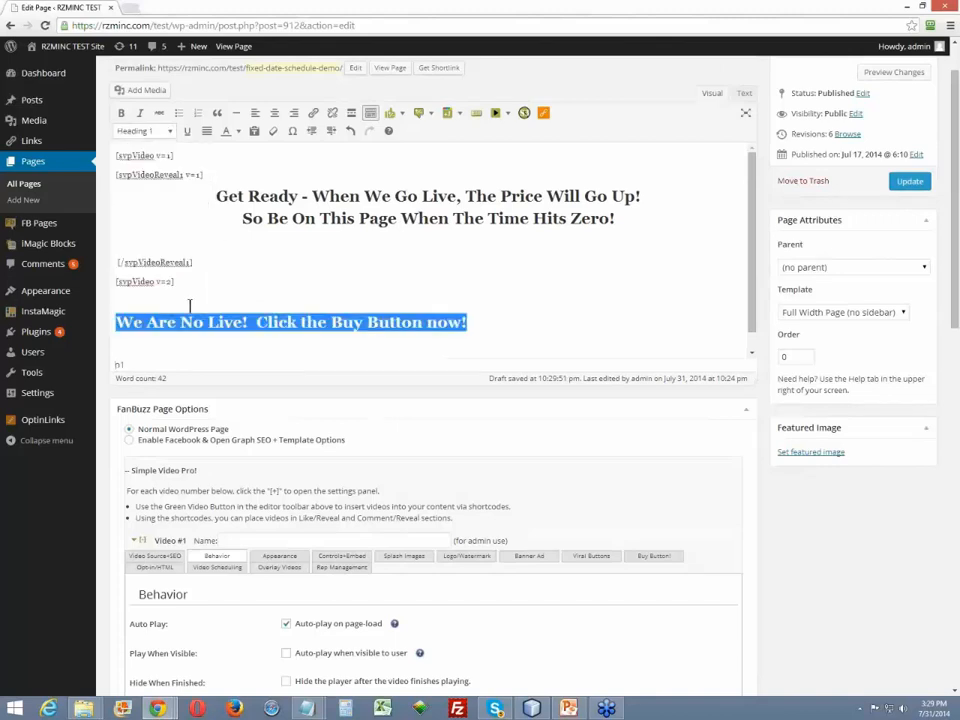
pyautogui.click(274, 112)
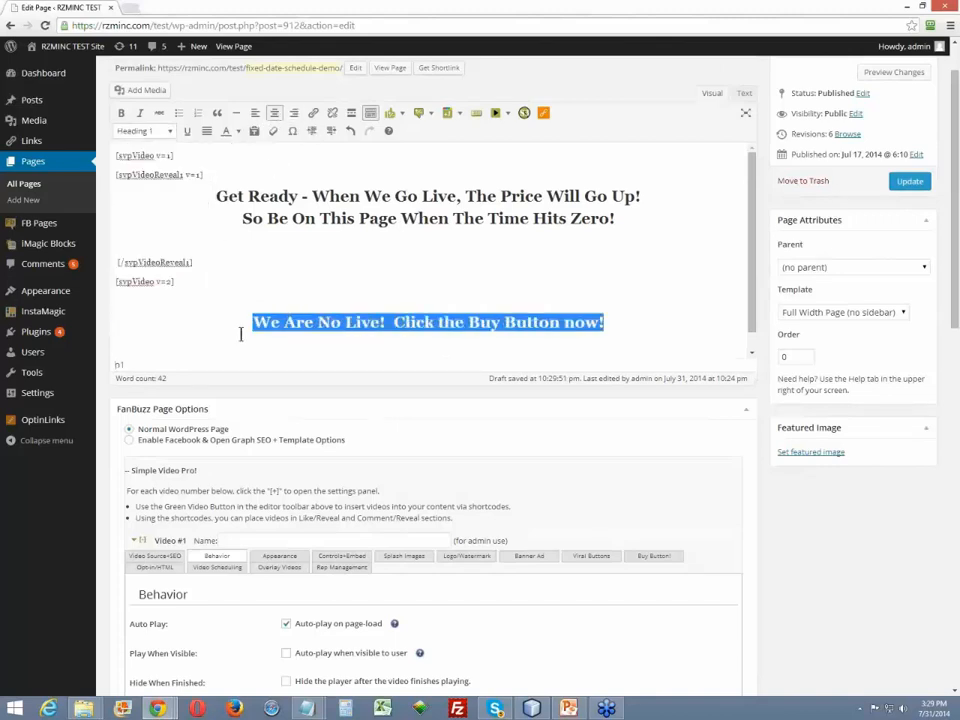
# - Wrap the centered "We Are No Live!" heading and its surrounding blank lines in Video #2's reveal shortcodes
pyautogui.click(303, 297)
pyautogui.hotkey('shift', 'Down')
pyautogui.hotkey('shift', 'Down')
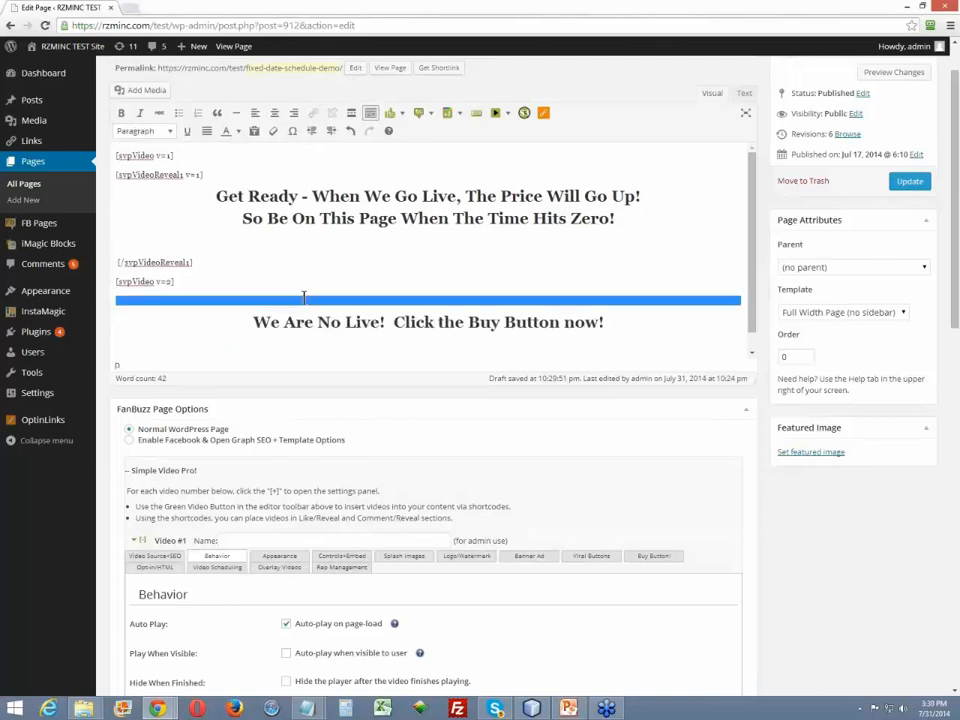
pyautogui.click(508, 113)
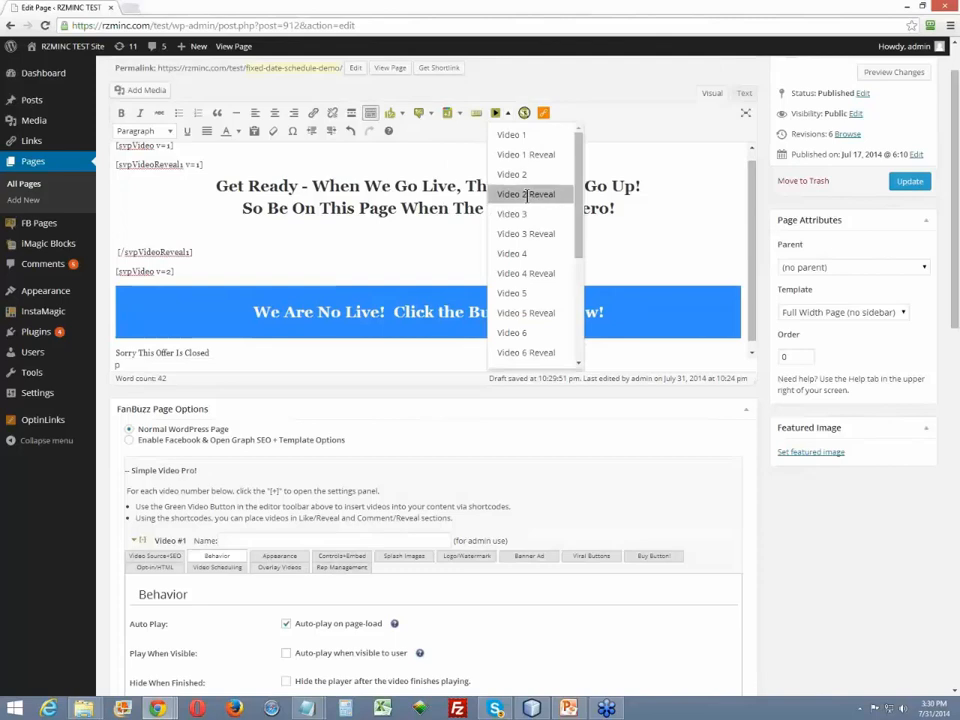
pyautogui.click(534, 194)
# - Correct "No" to "Now" in the "We Are No Live!" heading
pyautogui.click(346, 331)
pyautogui.scroll(-1, 296, 302)
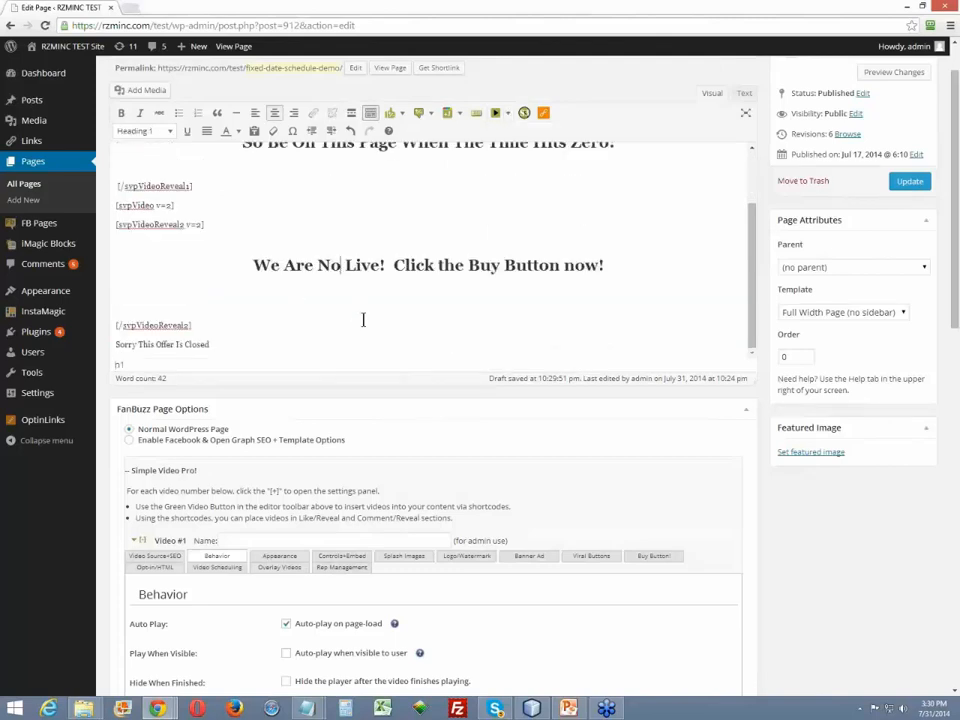
pyautogui.write('w')
# - Add a blank line above "Sorry This Offer Is Closed", format that message as Heading 1 and center it
pyautogui.click(243, 340)
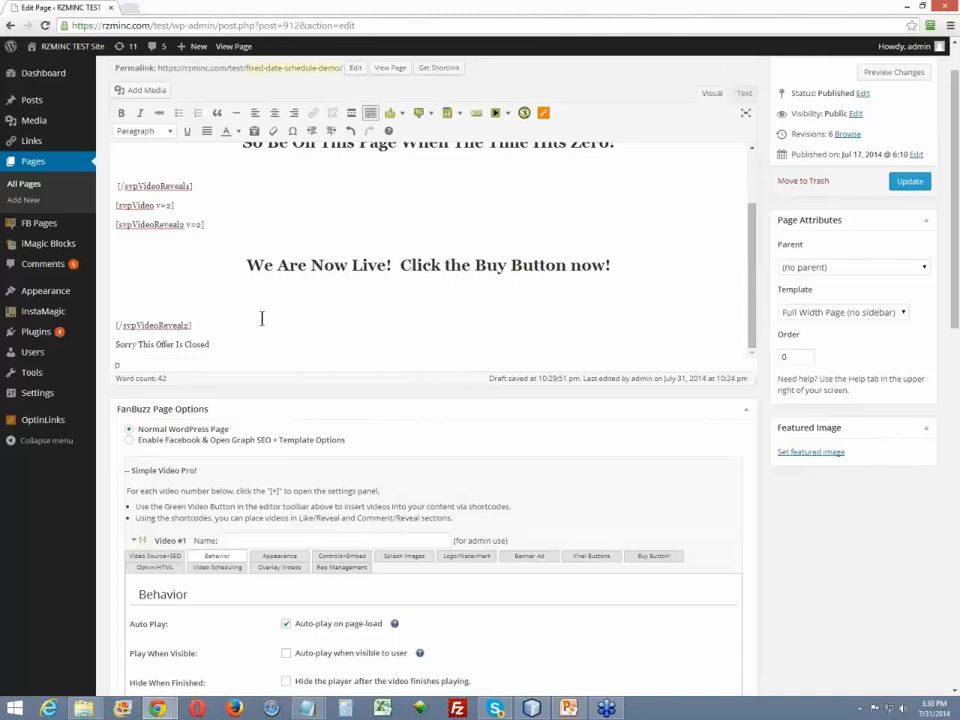
pyautogui.hotkey('shift', 'End')
pyautogui.press('Up')
pyautogui.press('Right')
pyautogui.press('Down')
pyautogui.press('Return')
pyautogui.press('End')
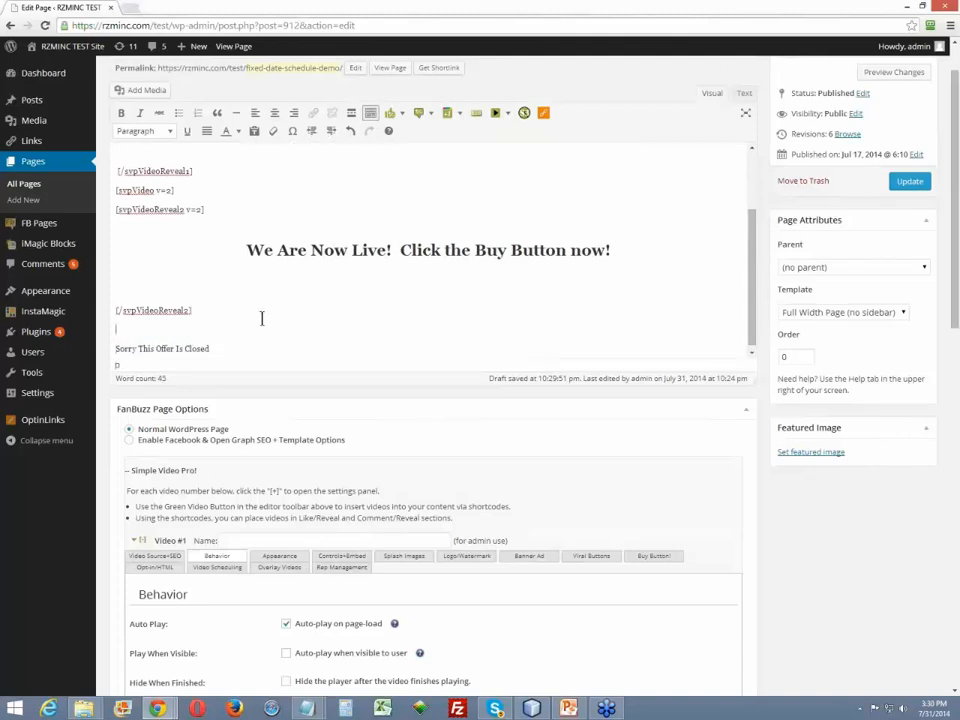
pyautogui.hotkey('shift', 'Home')
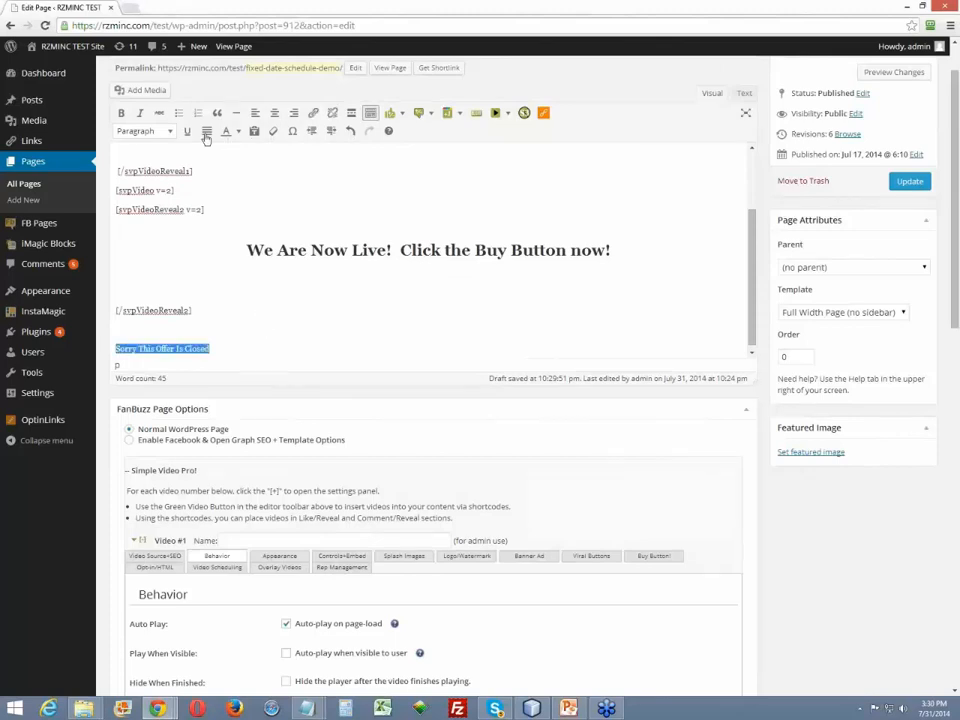
pyautogui.click(172, 136)
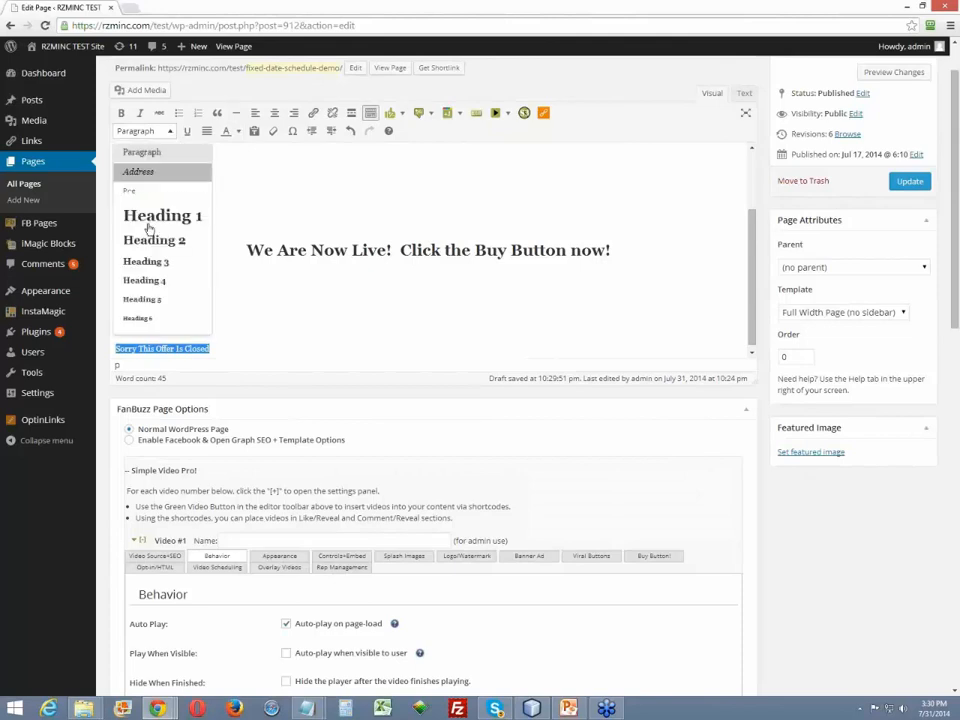
pyautogui.click(163, 214)
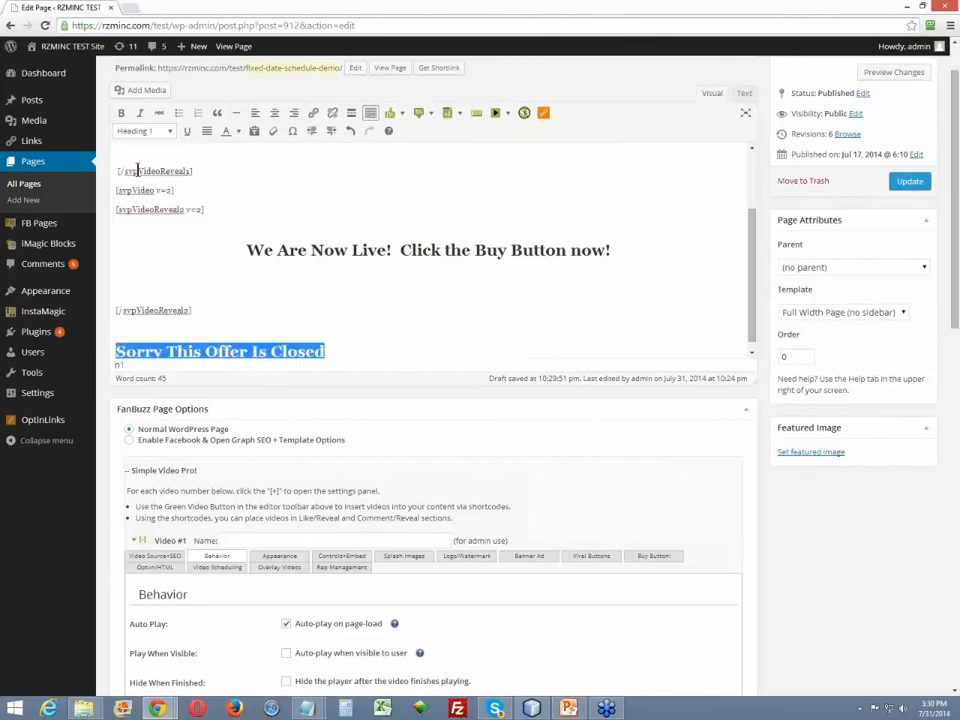
pyautogui.click(274, 112)
# - Add a blank line below the "Sorry This Offer Is Closed" heading and wrap the heading in Video #3's reveal shortcodes
pyautogui.click(507, 323)
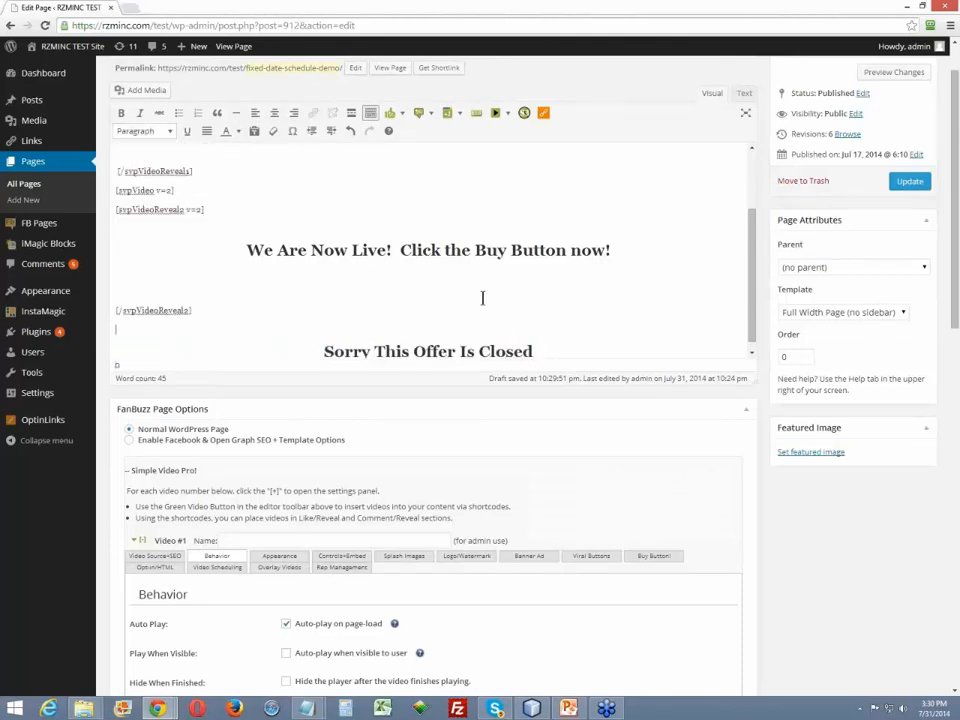
pyautogui.hotkey('ctrl', 'shift', 'End')
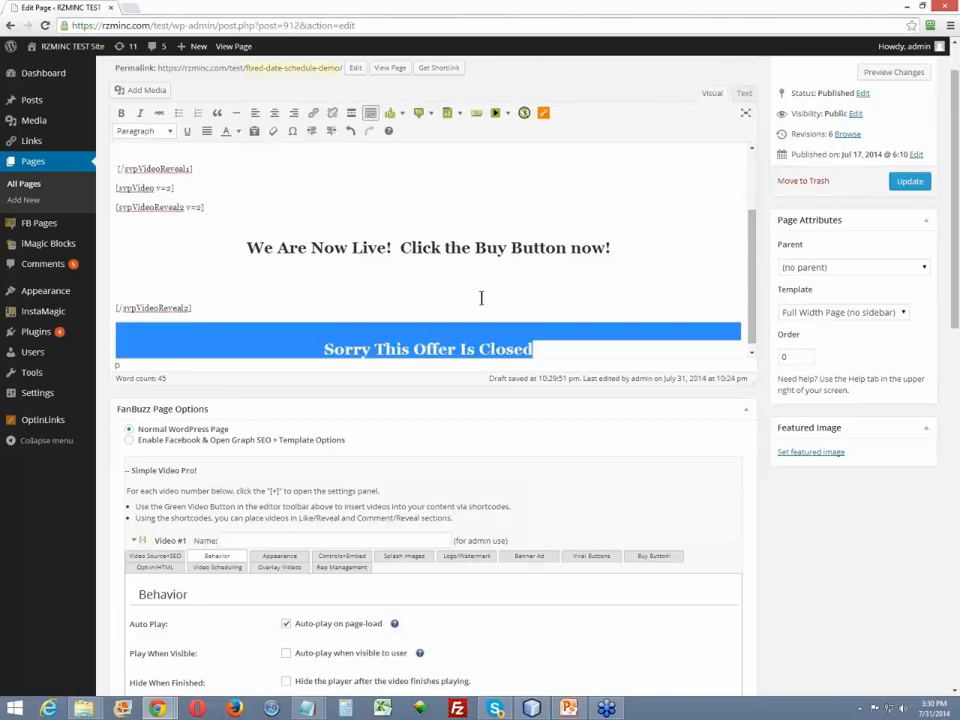
pyautogui.press('Right')
pyautogui.press('Return')
pyautogui.hotkey('shift', 'Up')
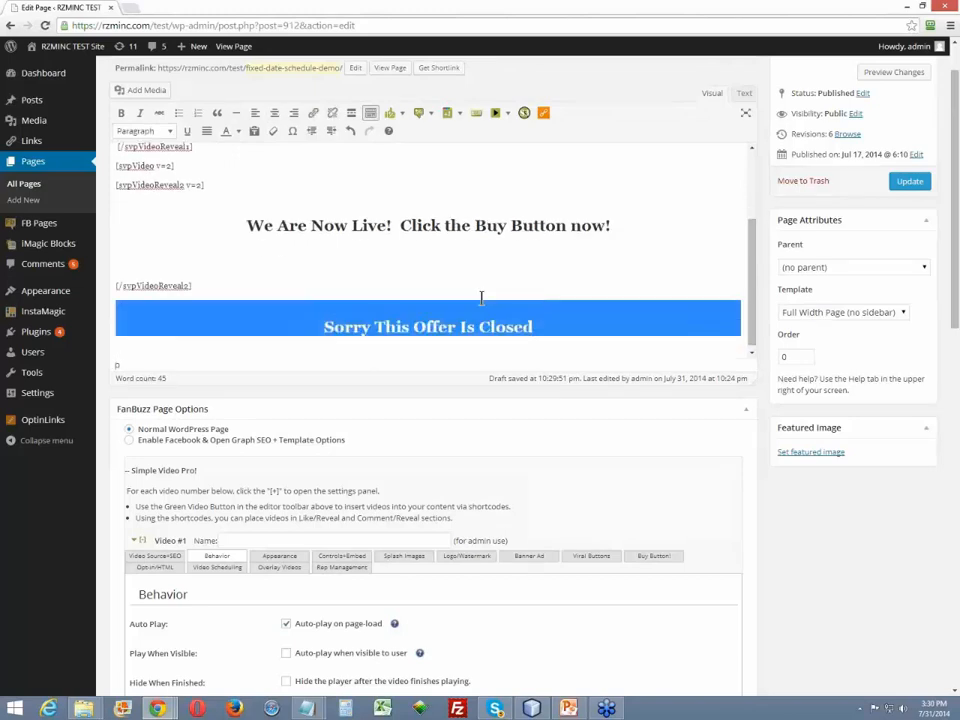
pyautogui.click(508, 113)
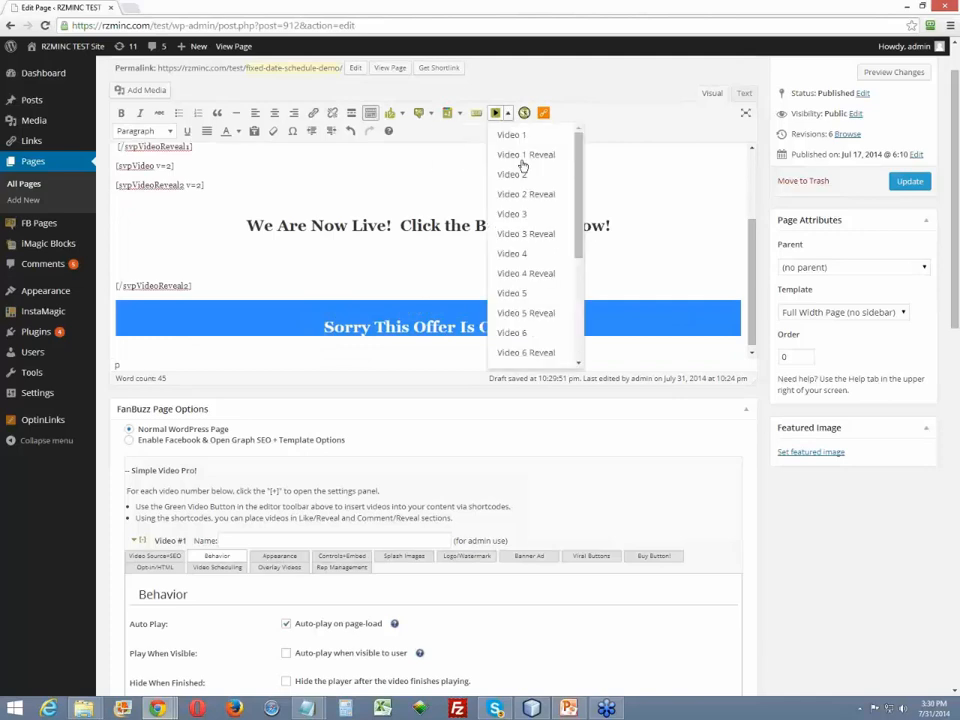
pyautogui.click(520, 234)
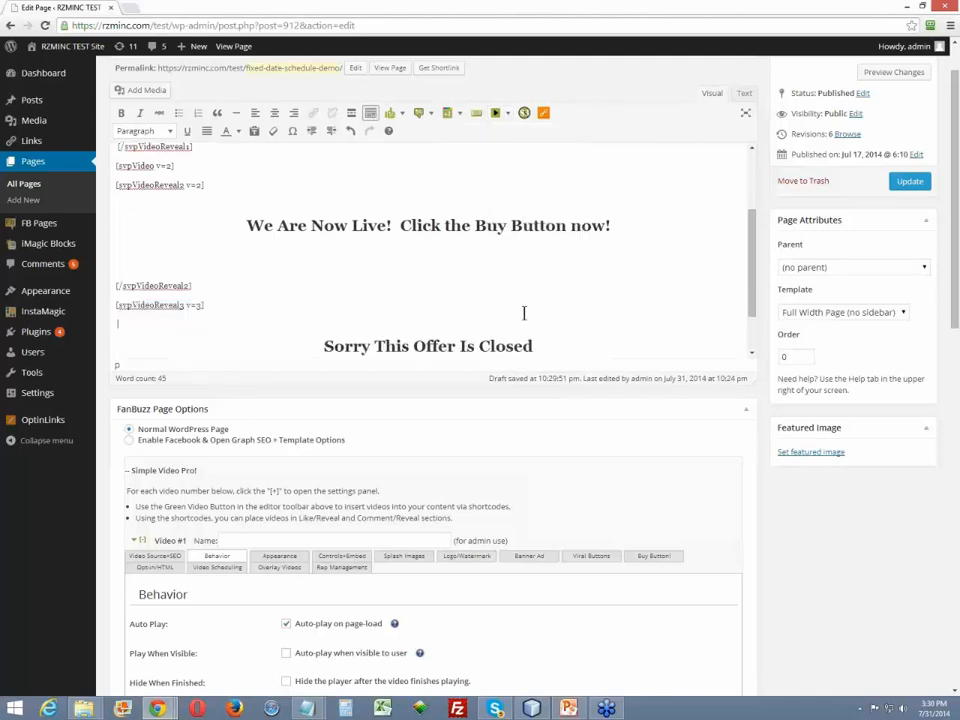
# - Delete the blank lines above and below the "Sorry This Offer Is Closed" heading, keeping its heading formatting
pyautogui.press('Delete')
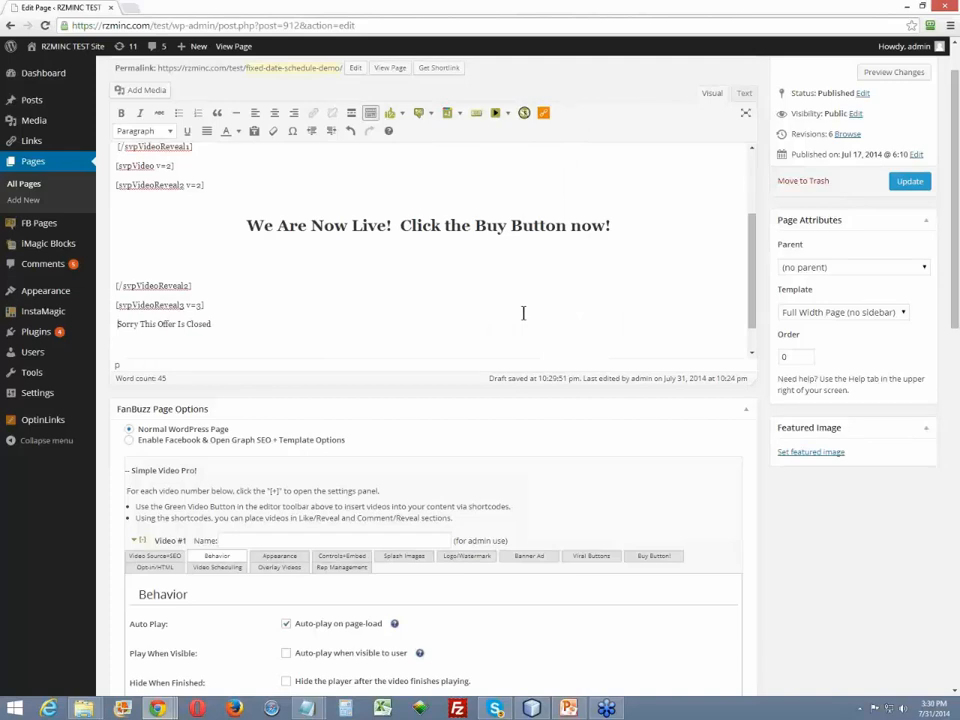
pyautogui.hotkey('ctrl', 'z')
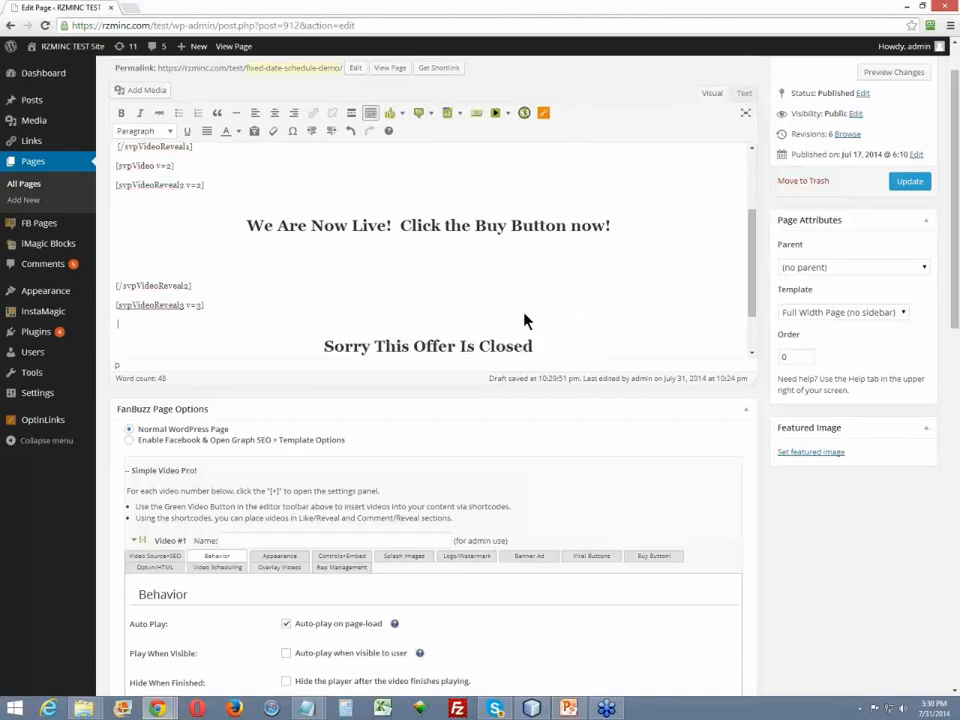
pyautogui.press('BackSpace')
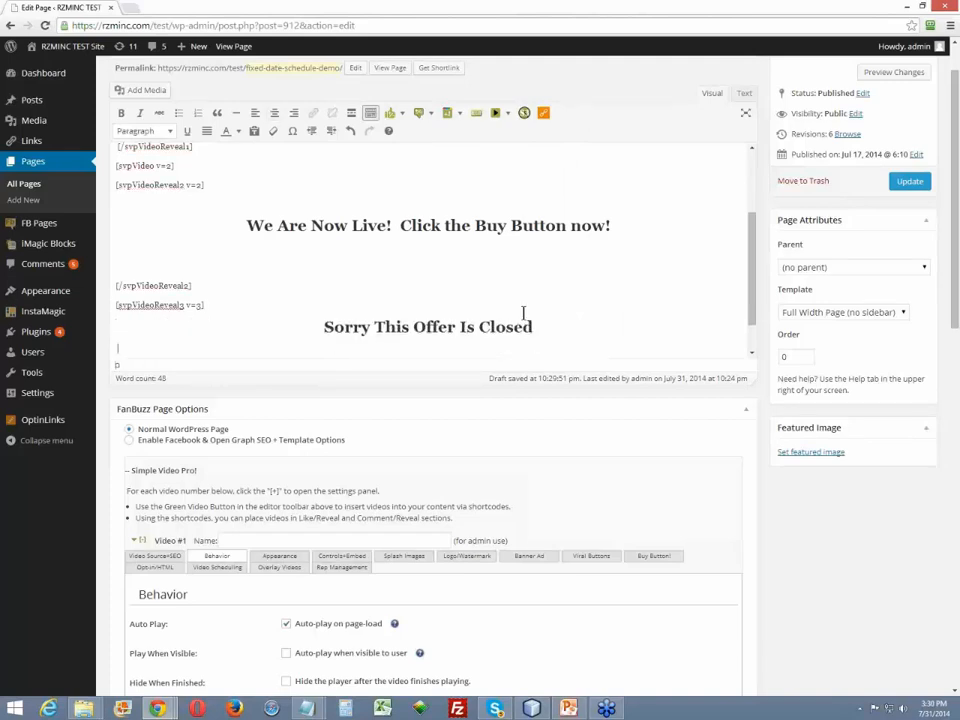
pyautogui.press('Return')
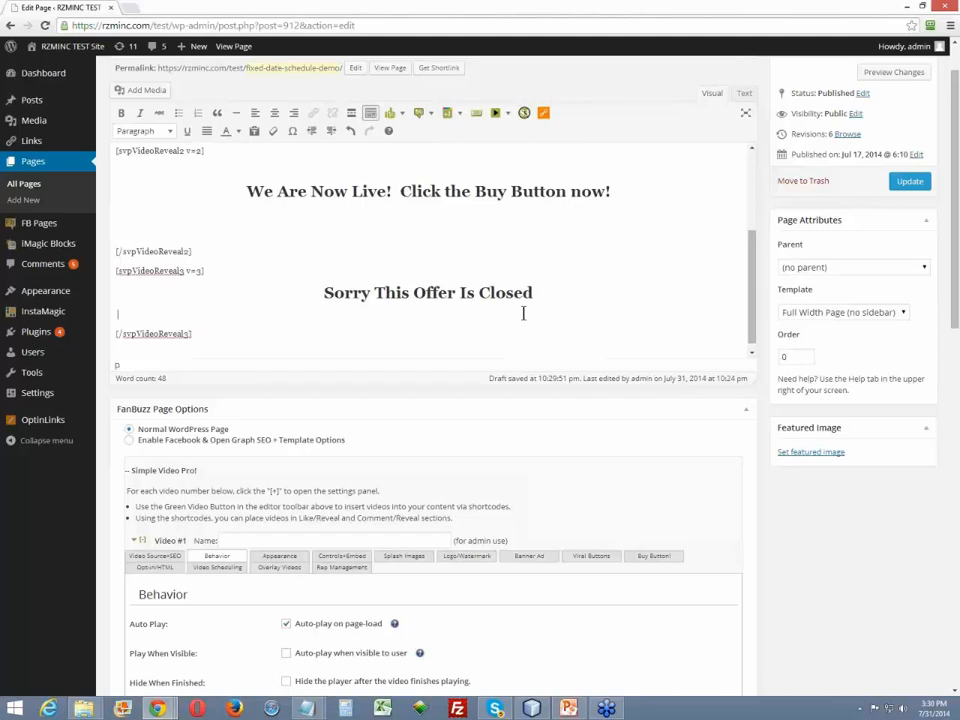
pyautogui.press('BackSpace')
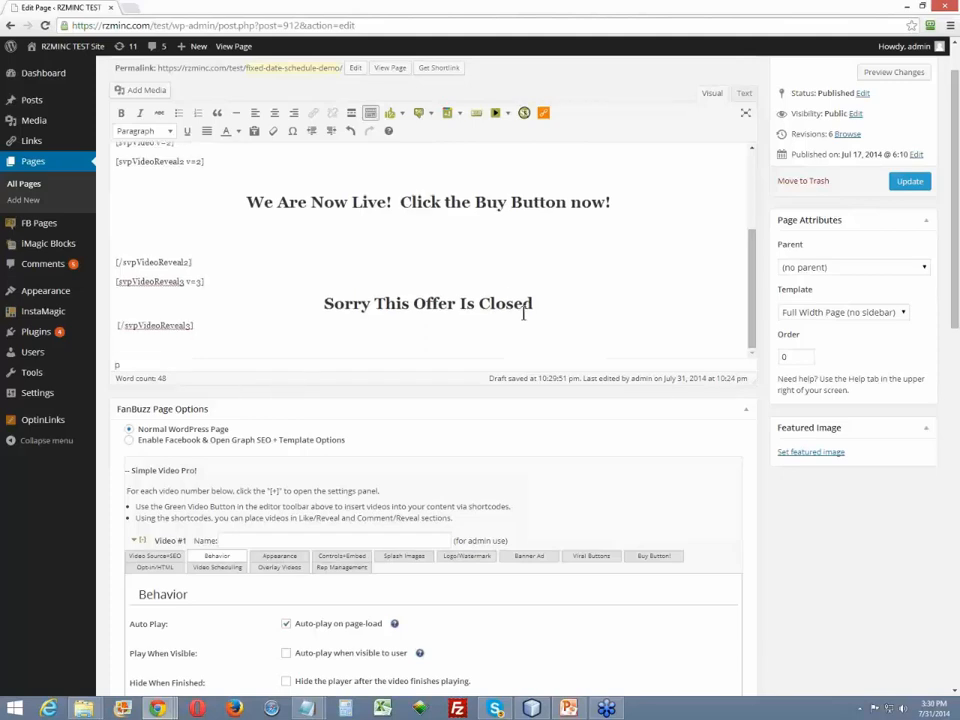
# - Put Video #3's opening reveal shortcode directly after Video #2's closing one and delete the blank lines around the "We Are Now Live!" heading
pyautogui.press('BackSpace')
pyautogui.press('BackSpace')
pyautogui.press('BackSpace')
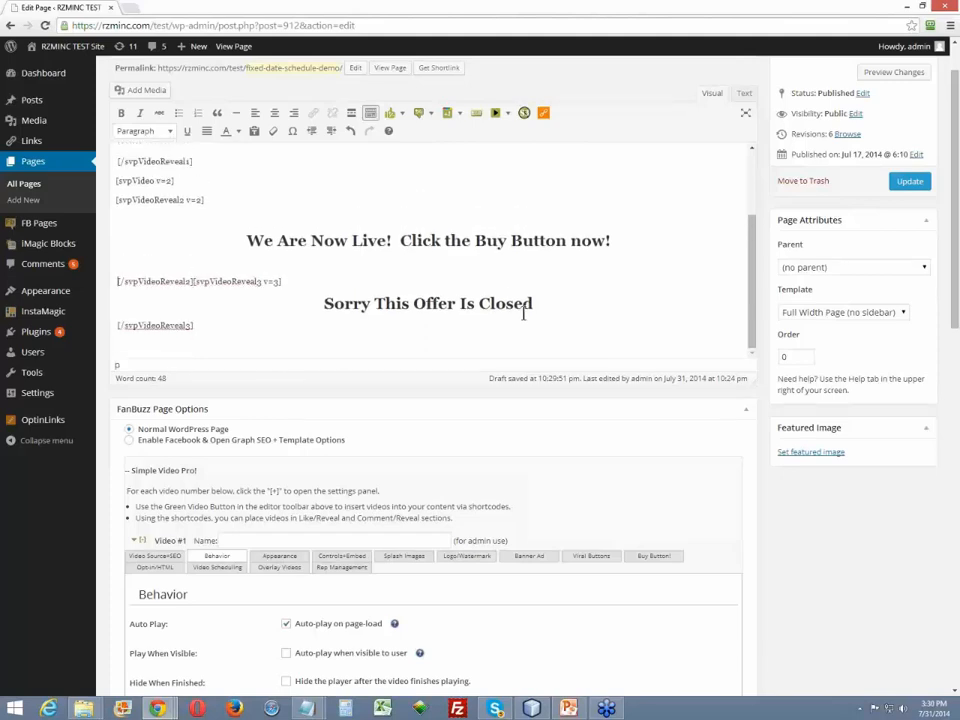
pyautogui.press('Up')
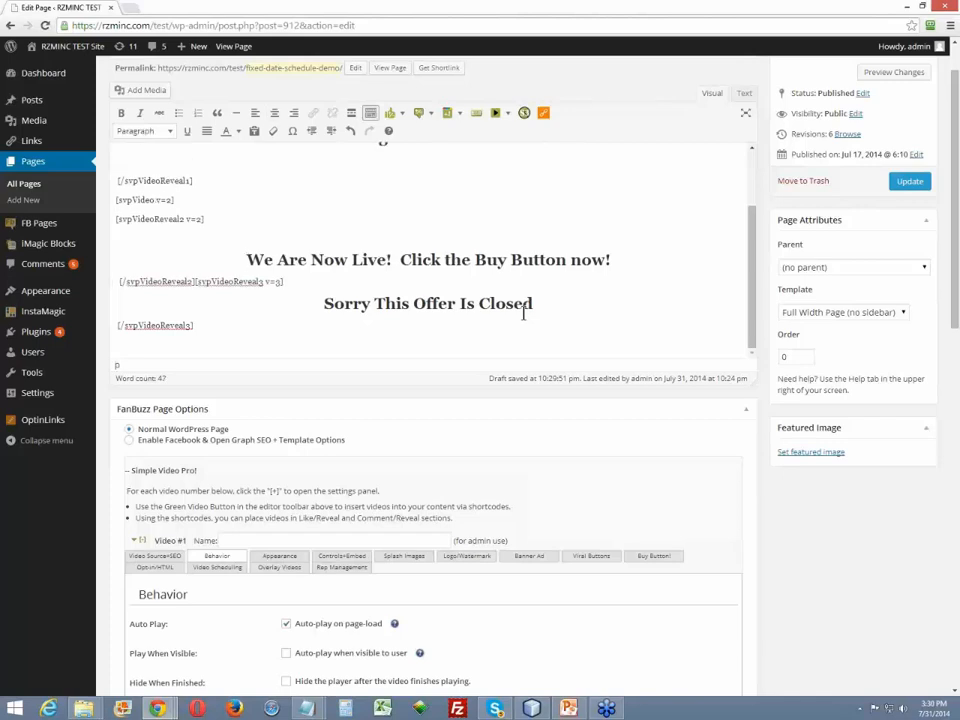
pyautogui.press('BackSpace')
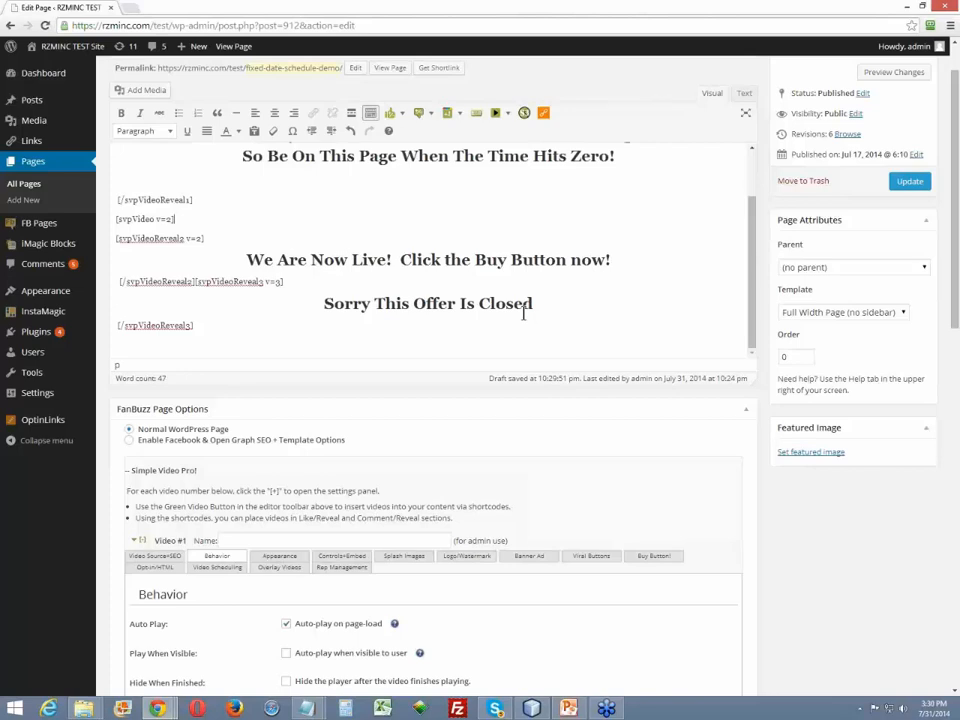
# - Delete the blank line below the "Get Ready" heading and join Video #1's video and opening reveal shortcodes on one line
pyautogui.press('Up')
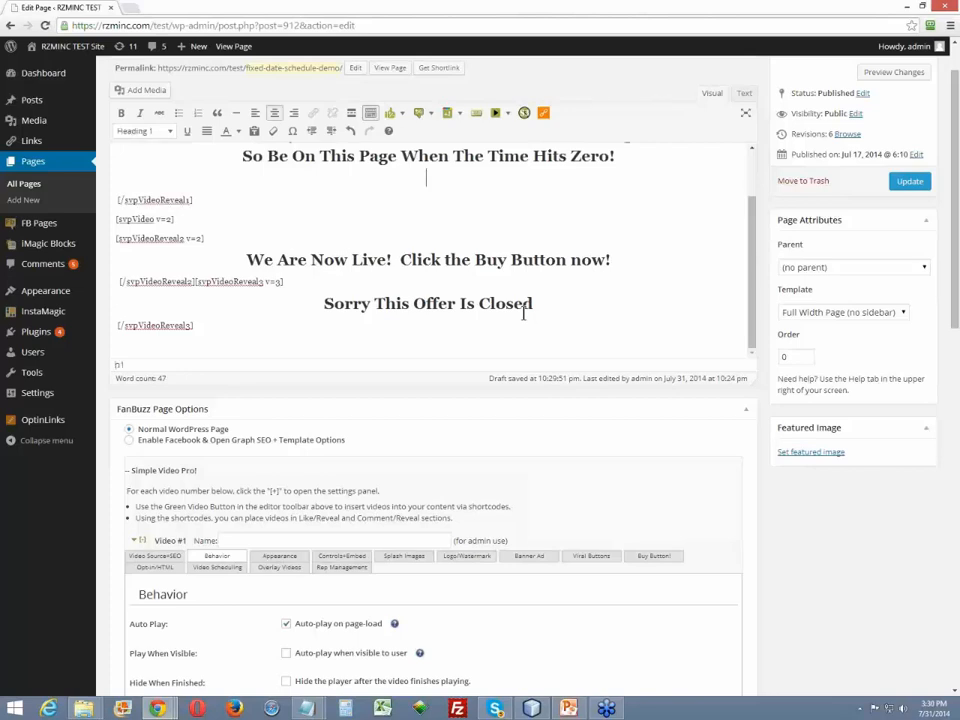
pyautogui.scroll(1, 523, 313)
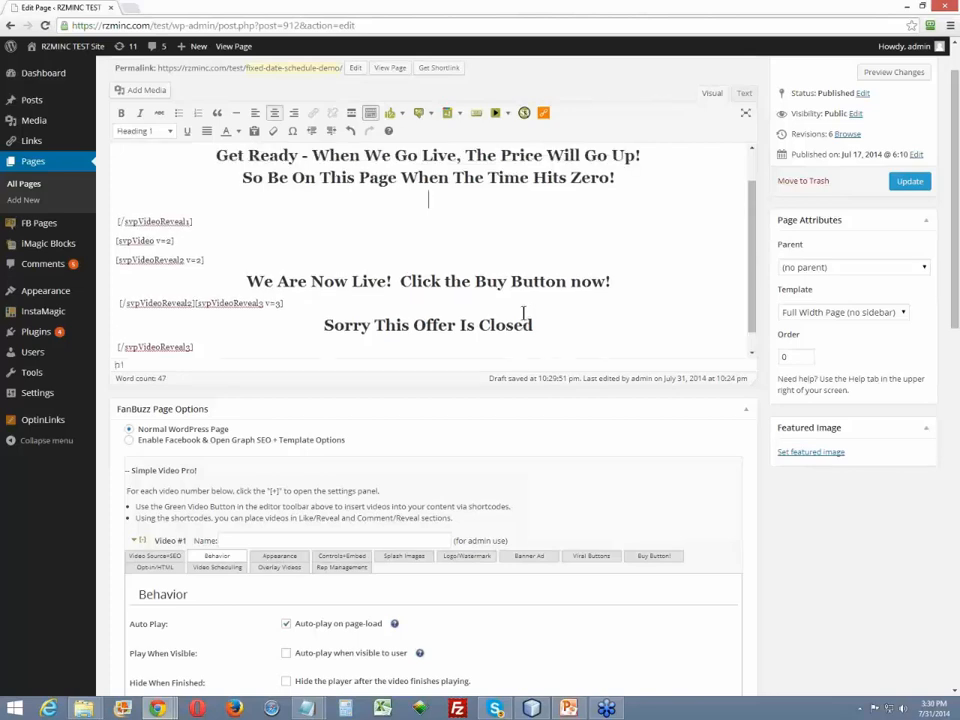
pyautogui.press('BackSpace')
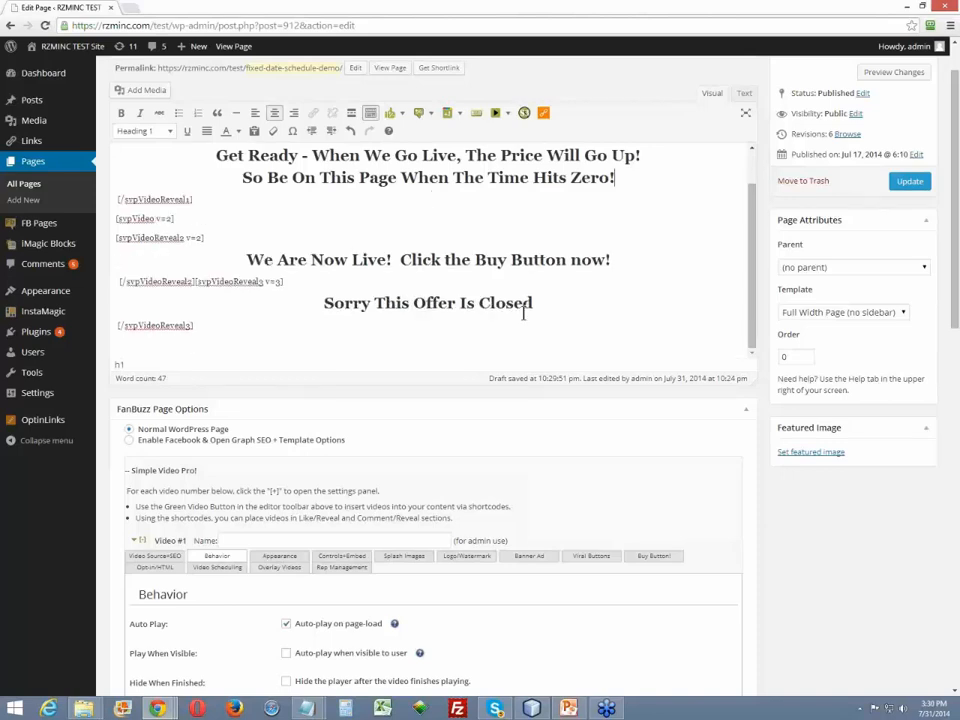
pyautogui.press('Up')
pyautogui.press('Up')
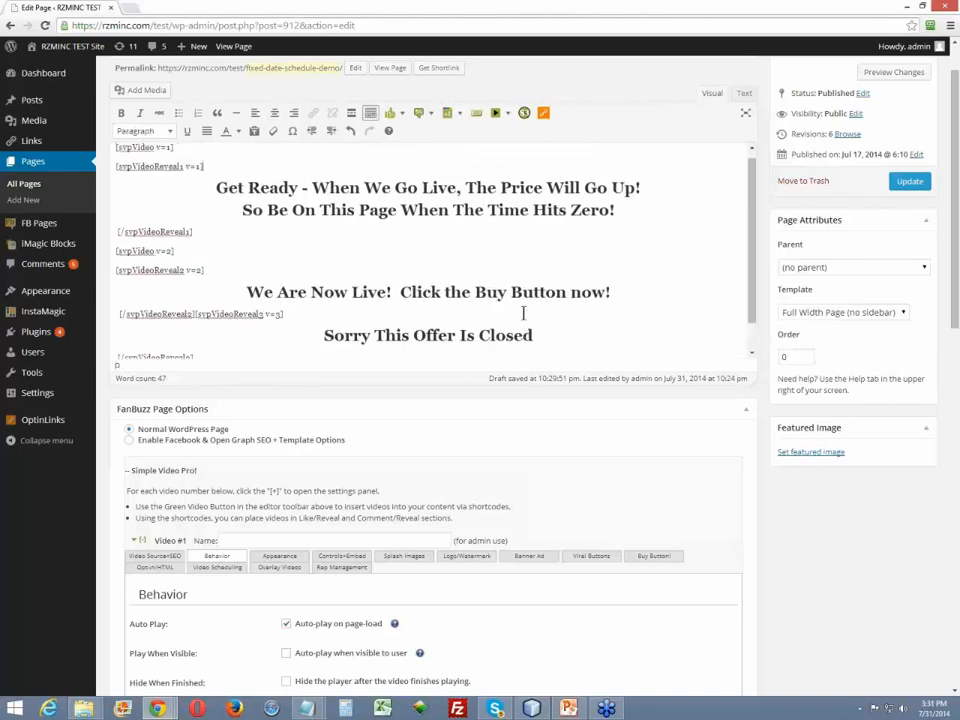
pyautogui.press('Delete')
# - Join Video #2's video shortcode and its opening reveal shortcode on one line
pyautogui.press('Down')
pyautogui.press('Down')
pyautogui.press('Down')
pyautogui.press('Down')
pyautogui.press('Down')
pyautogui.press('Down')
pyautogui.press('Down')
pyautogui.press('Down')
pyautogui.press('Down')
pyautogui.press('Down')
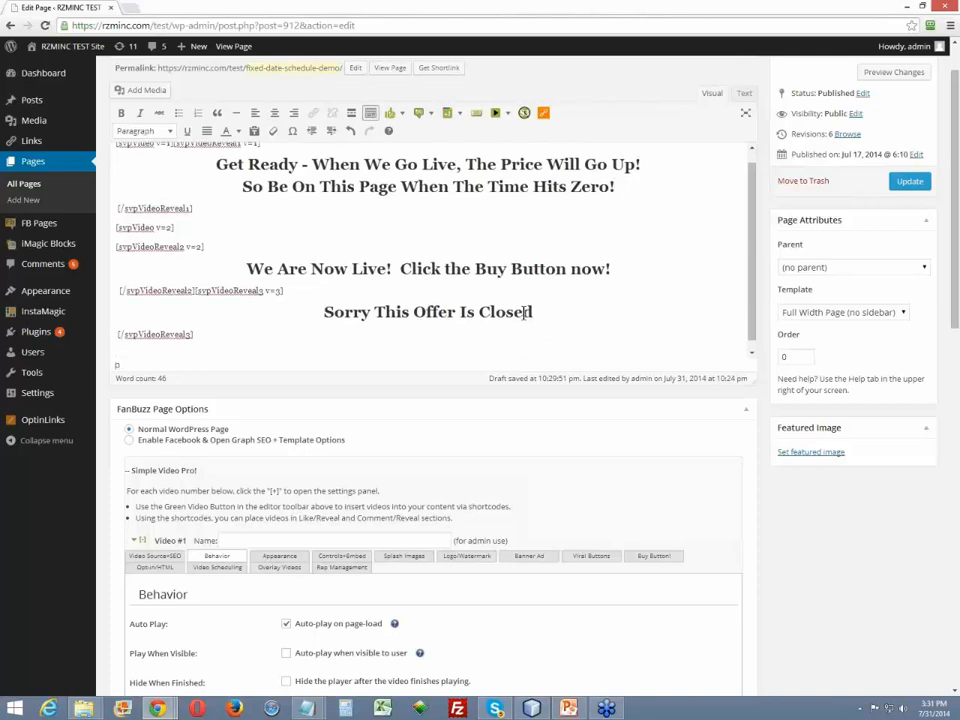
pyautogui.press('Up')
pyautogui.press('Up')
pyautogui.press('Up')
pyautogui.press('Up')
pyautogui.press('Up')
pyautogui.press('Up')
pyautogui.press('Down')
pyautogui.press('Delete')
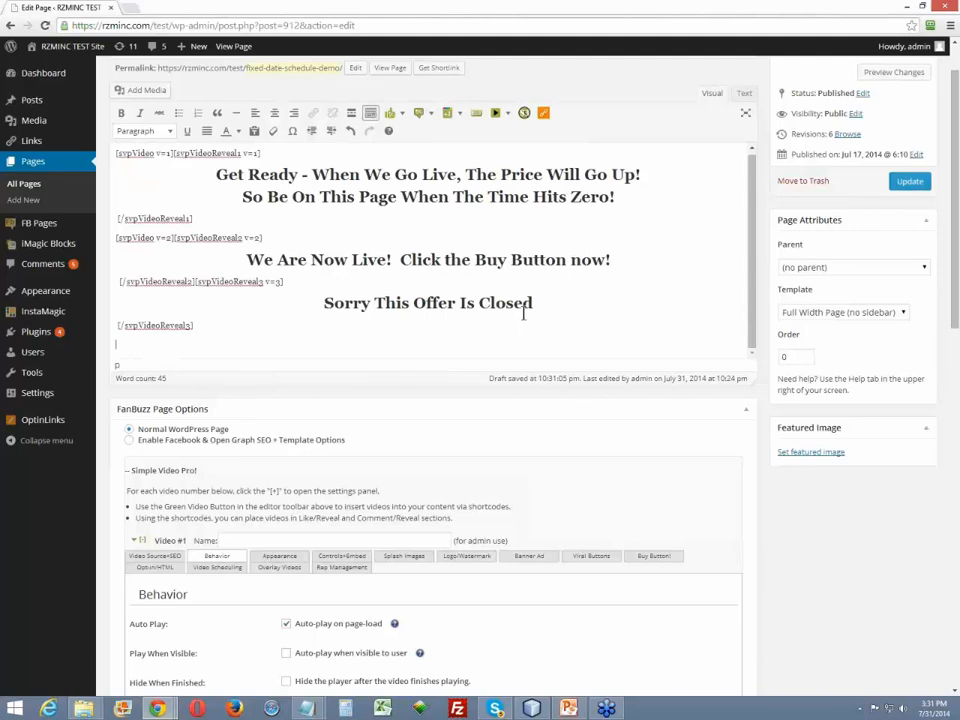
pyautogui.hotkey('ctrl', 'Home')
# - In Video #1's scheduling settings, set the end time to 15:33:00 and copy the end times to the next video's start times
pyautogui.scroll(-5, 778, 551)
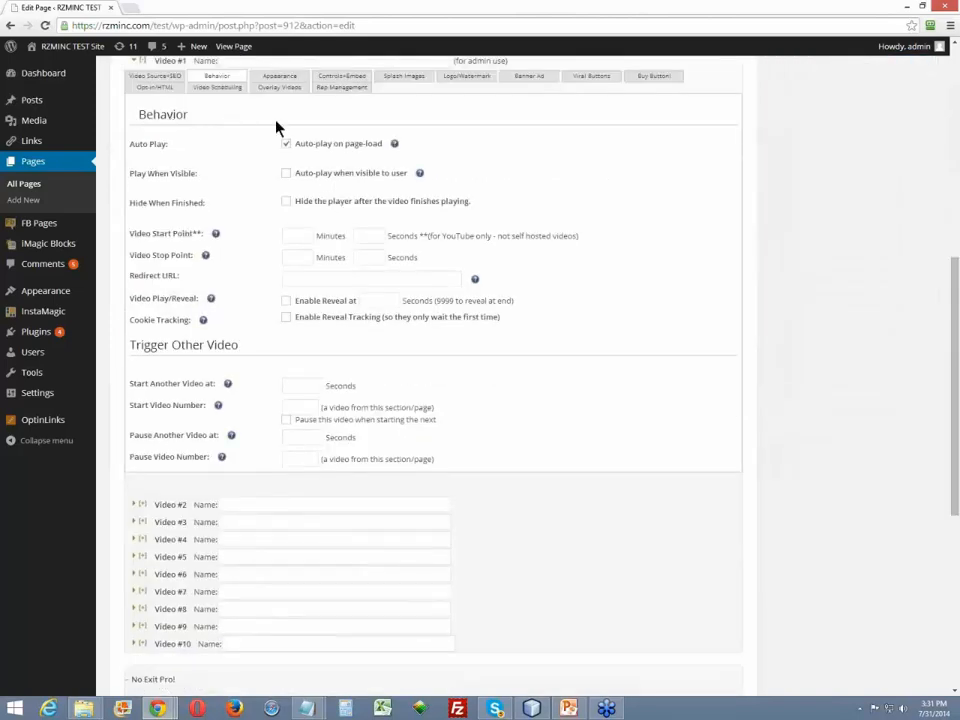
pyautogui.click(216, 88)
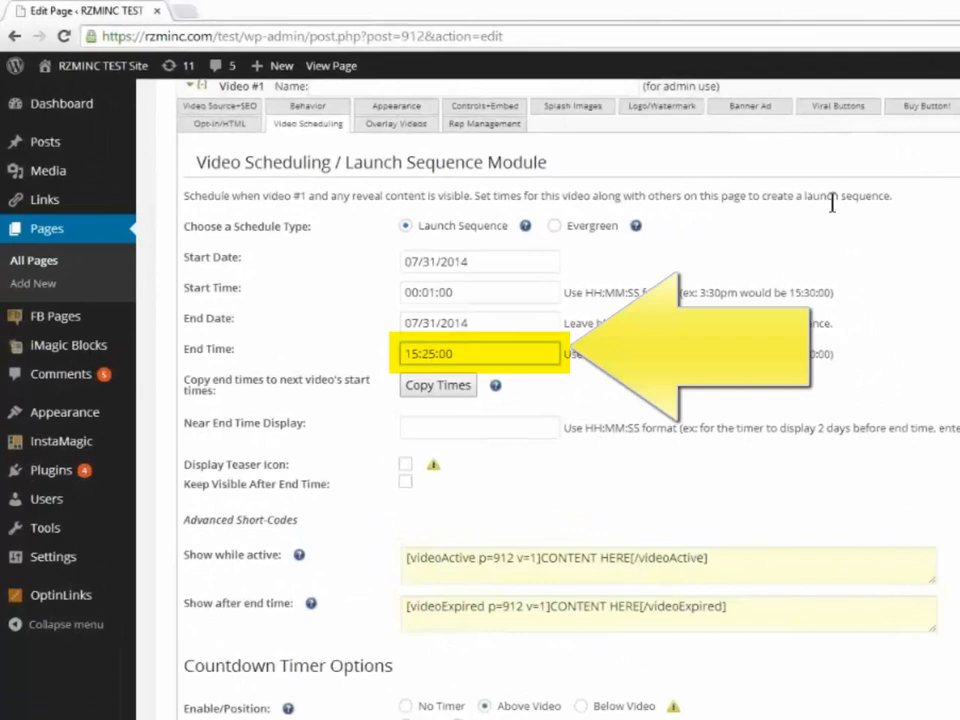
pyautogui.doubleClick(428, 354)
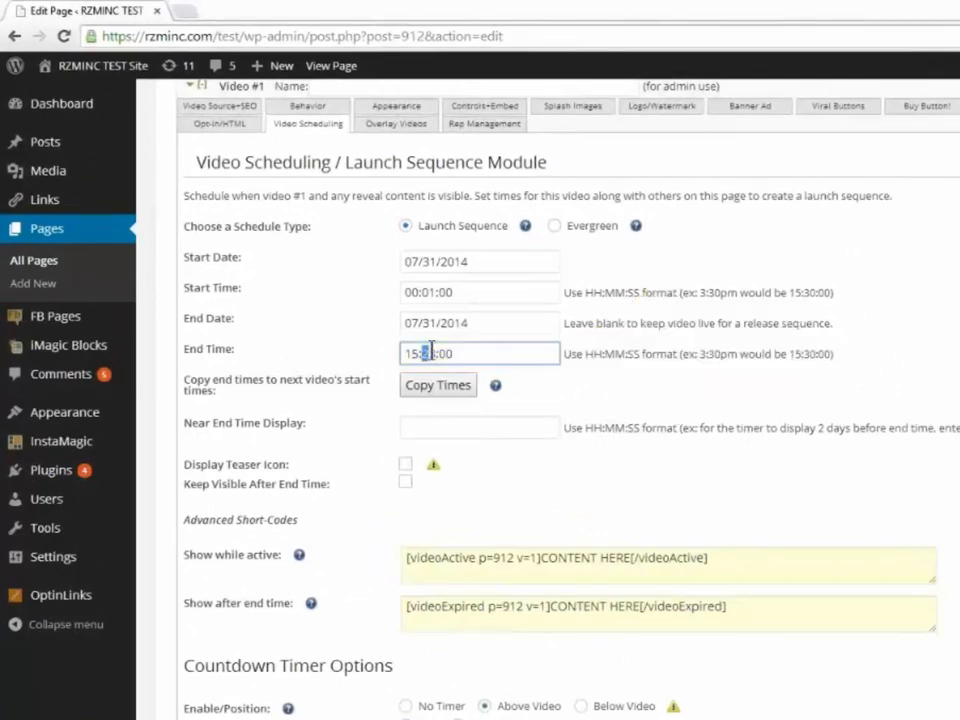
pyautogui.write('33')
pyautogui.click(437, 396)
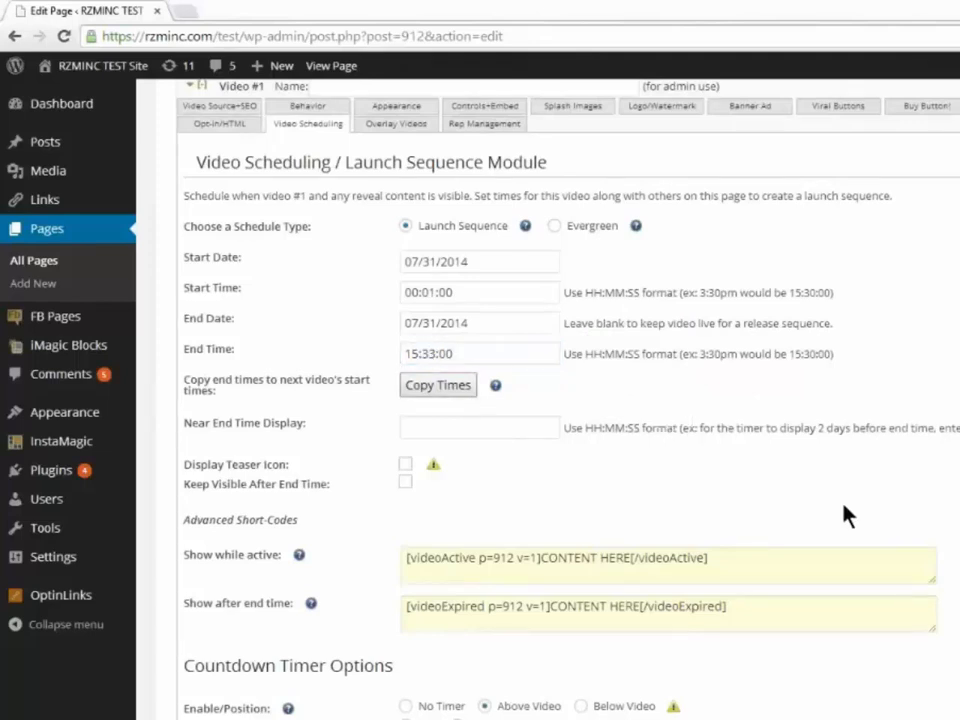
# - In Video #2's scheduling settings, set the end date to 07/31/2014
pyautogui.scroll(-4, 846, 514)
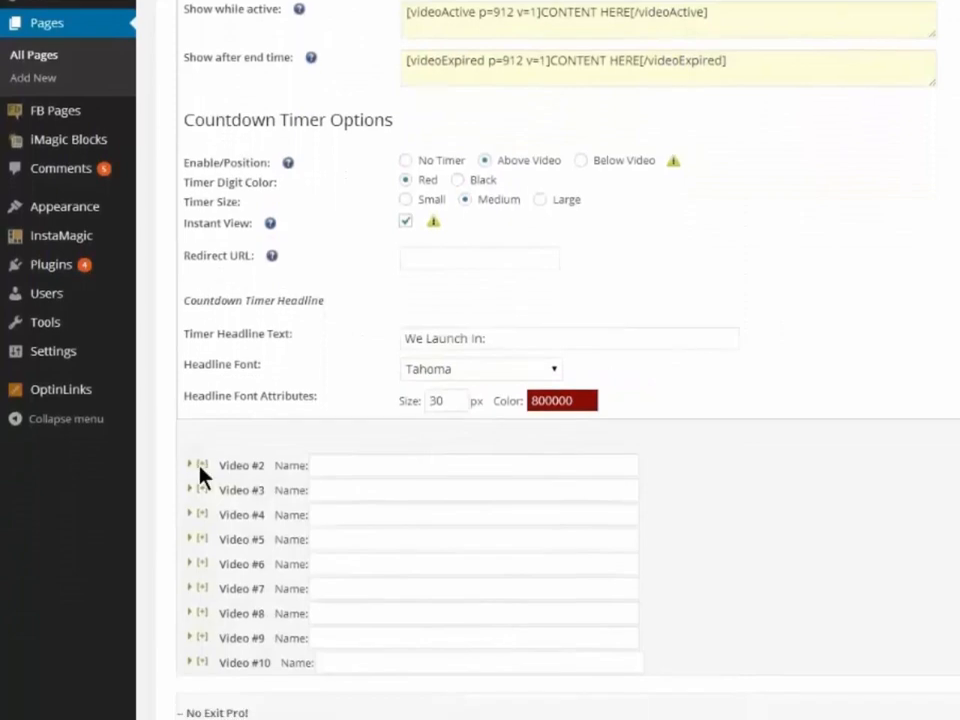
pyautogui.click(222, 580)
pyautogui.scroll(-4, 812, 340)
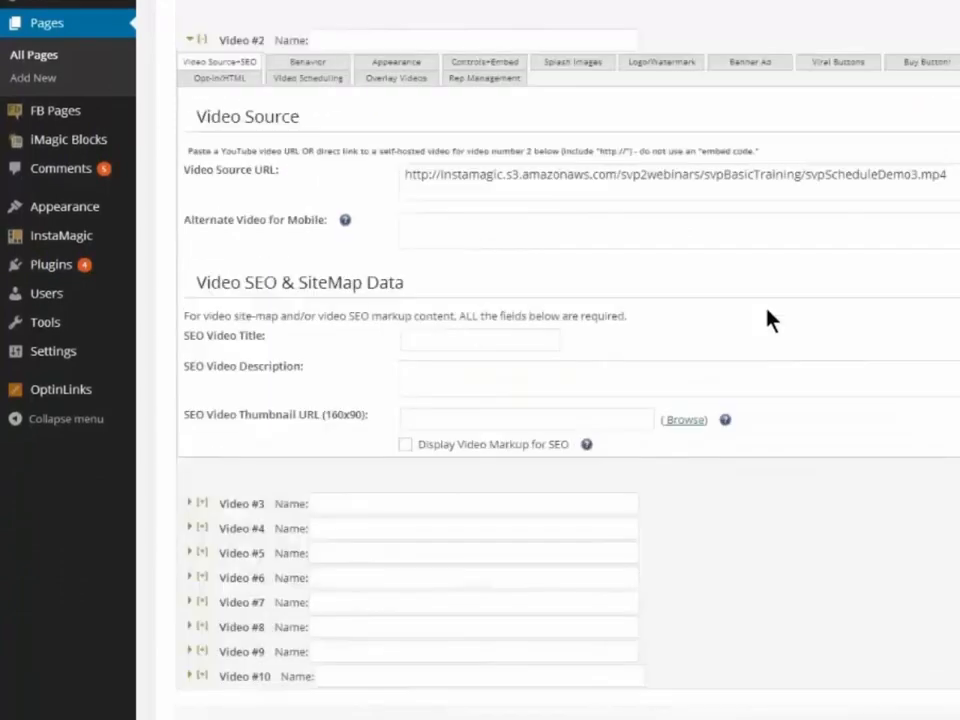
pyautogui.click(308, 78)
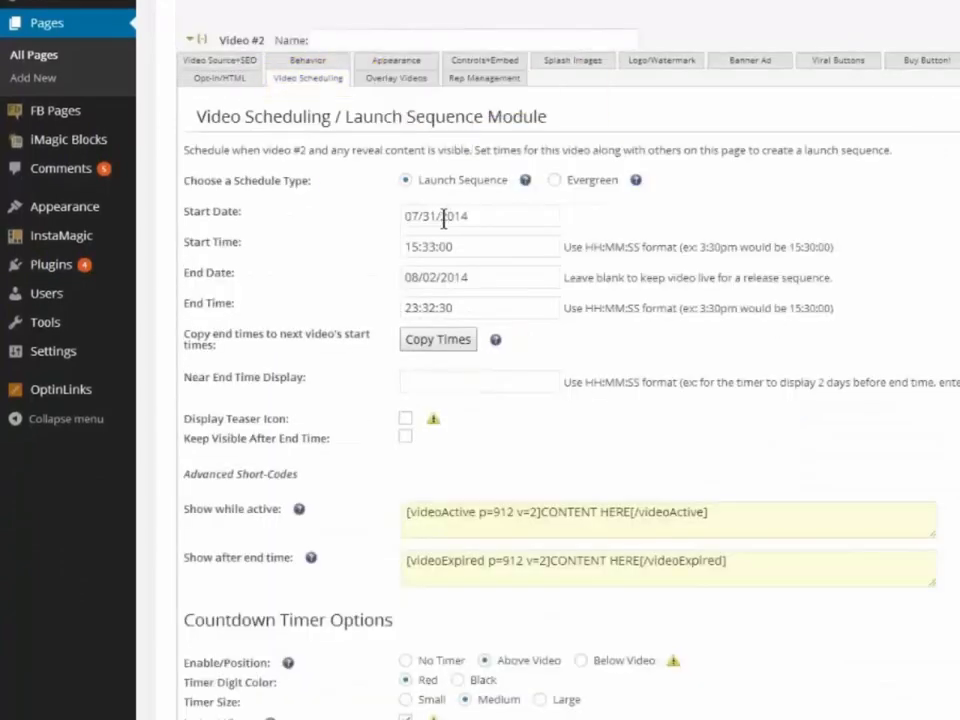
pyautogui.click(439, 277)
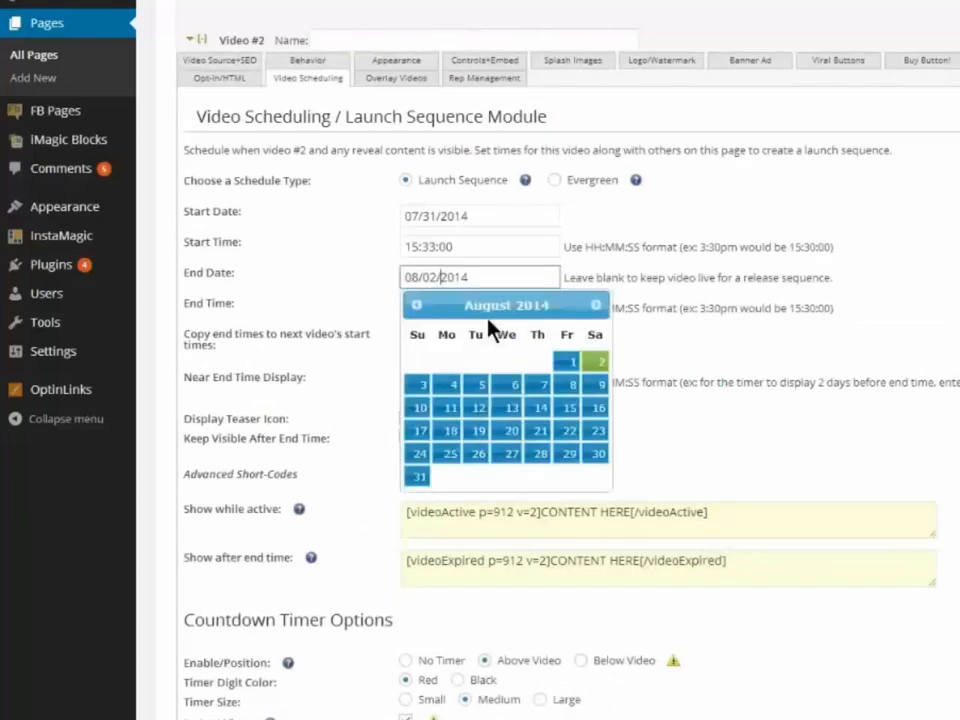
pyautogui.click(416, 306)
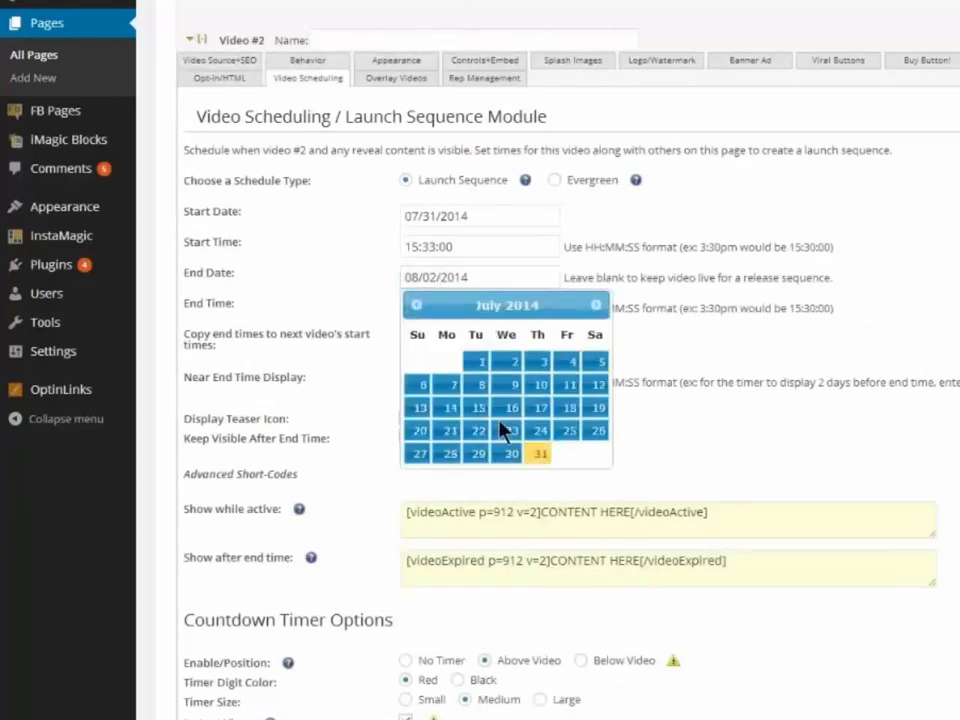
pyautogui.click(542, 453)
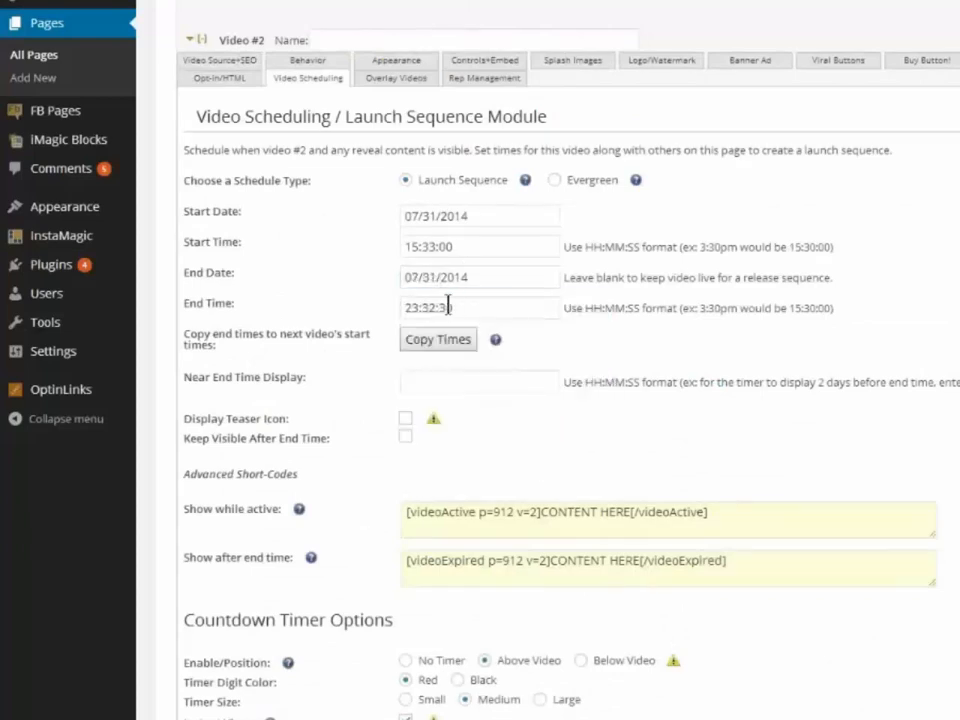
# - Set Video #2's end time to 15:33:10 and copy the end times to the next video's start times
pyautogui.click(448, 307)
pyautogui.moveTo(454, 307); pyautogui.dragTo(363, 300)
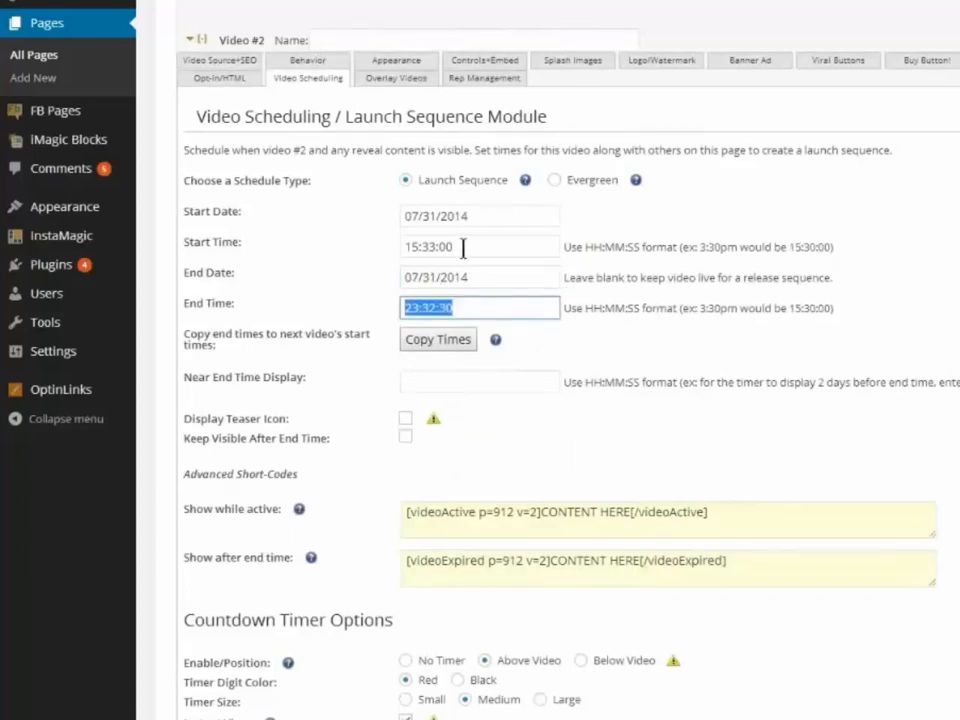
pyautogui.moveTo(424, 246); pyautogui.dragTo(362, 257)
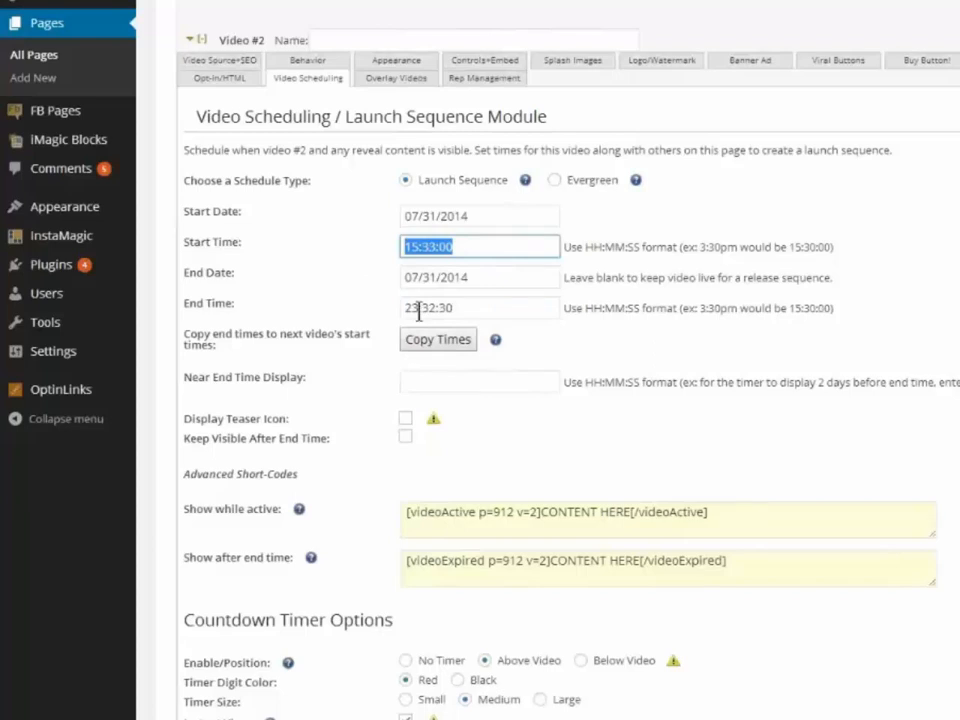
pyautogui.moveTo(466, 311); pyautogui.dragTo(320, 316)
pyautogui.hotkey('ctrl', 'v')
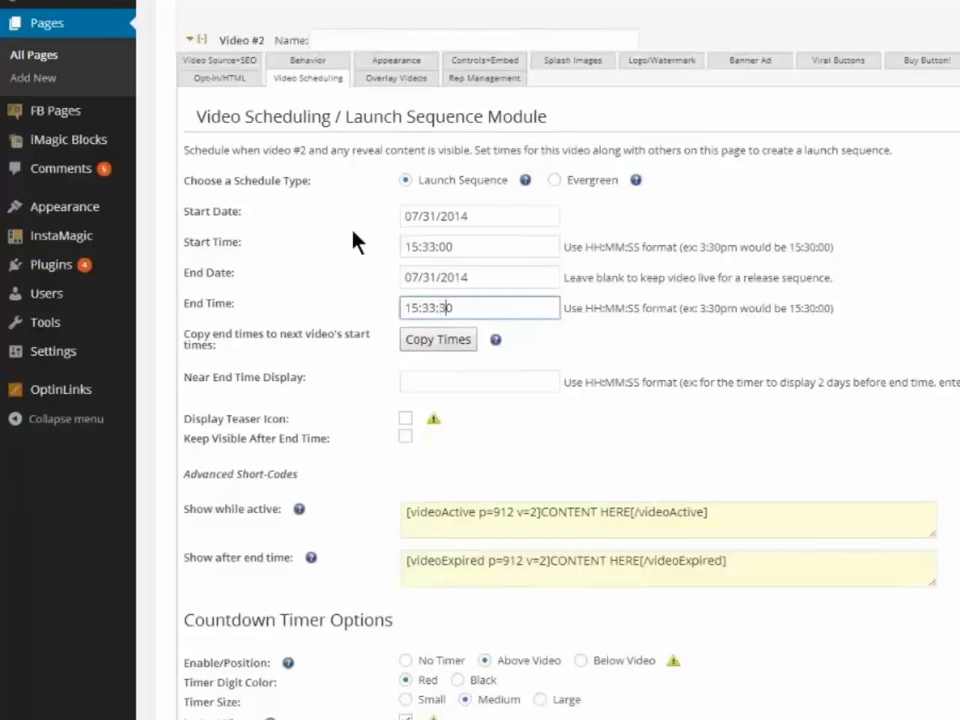
pyautogui.press('Delete')
pyautogui.write('1')
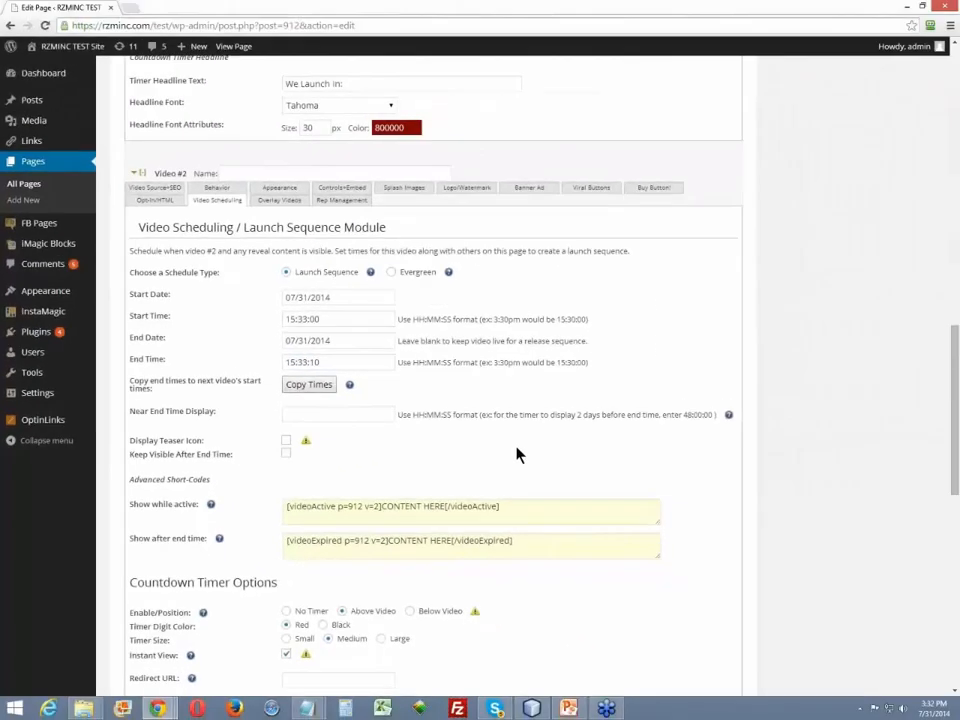
# - Review Video #2's countdown timer options and check the start date and time in Video #3's scheduling settings
pyautogui.scroll(-3, 603, 447)
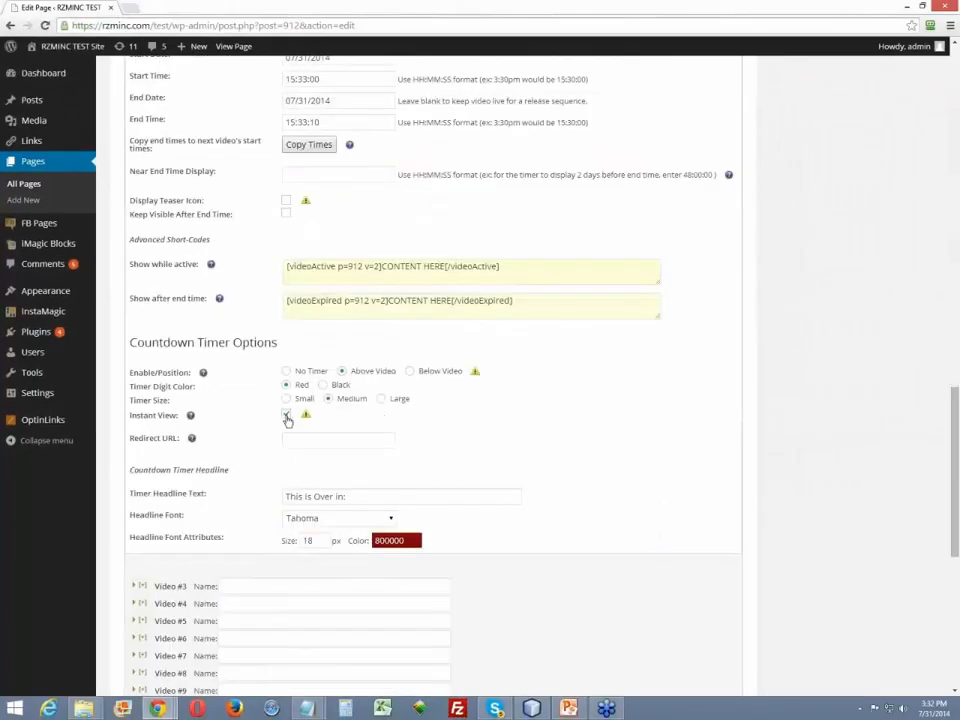
pyautogui.scroll(-3, 465, 443)
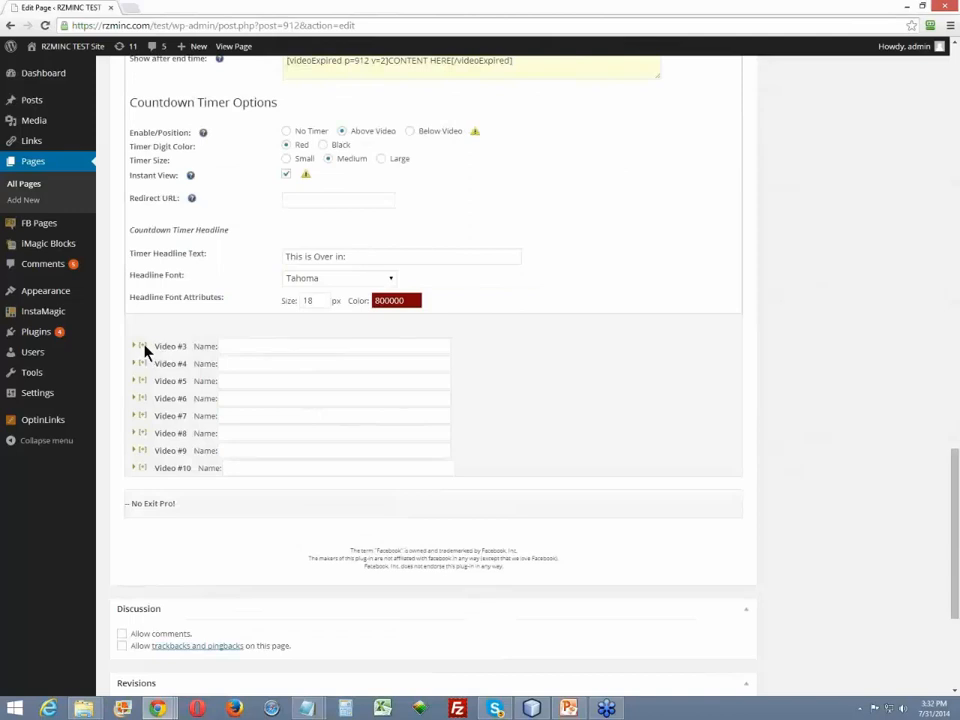
pyautogui.click(483, 350)
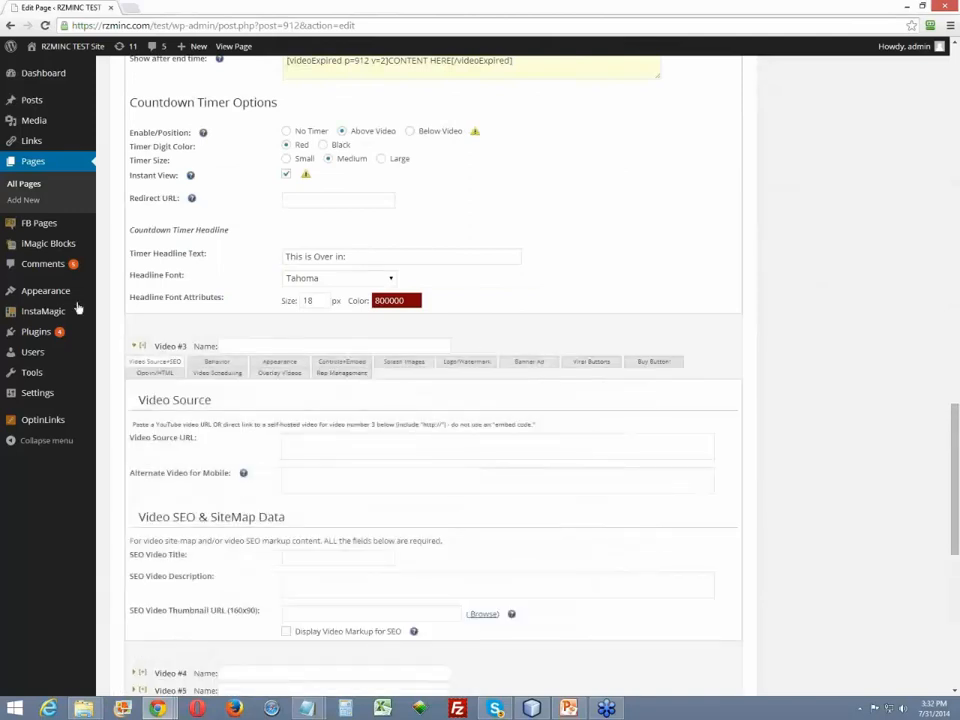
pyautogui.click(216, 372)
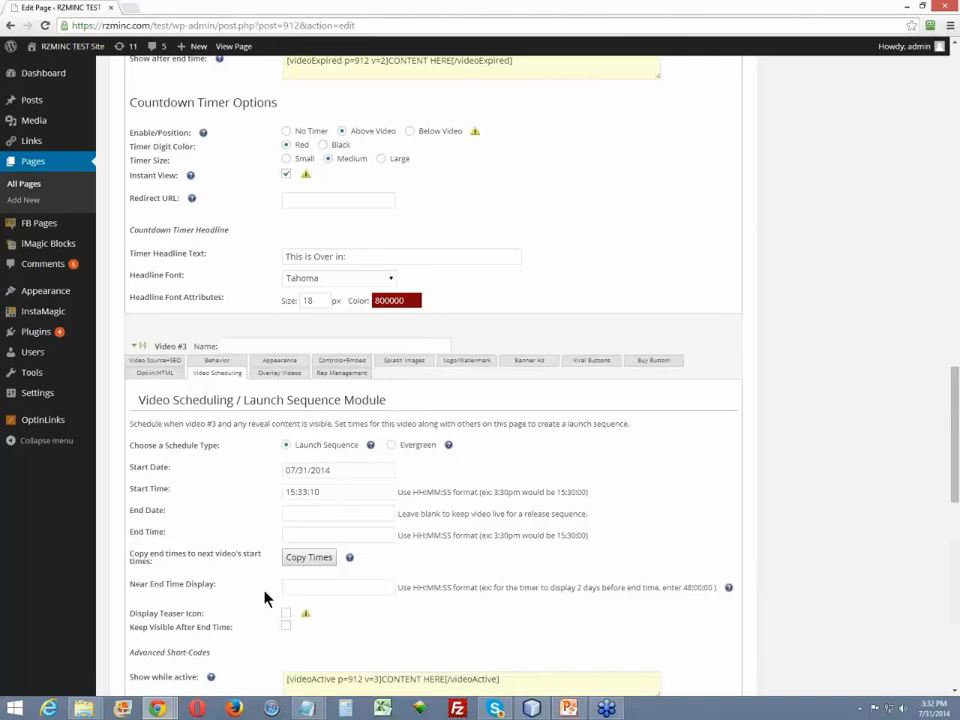
pyautogui.scroll(-1, 540, 519)
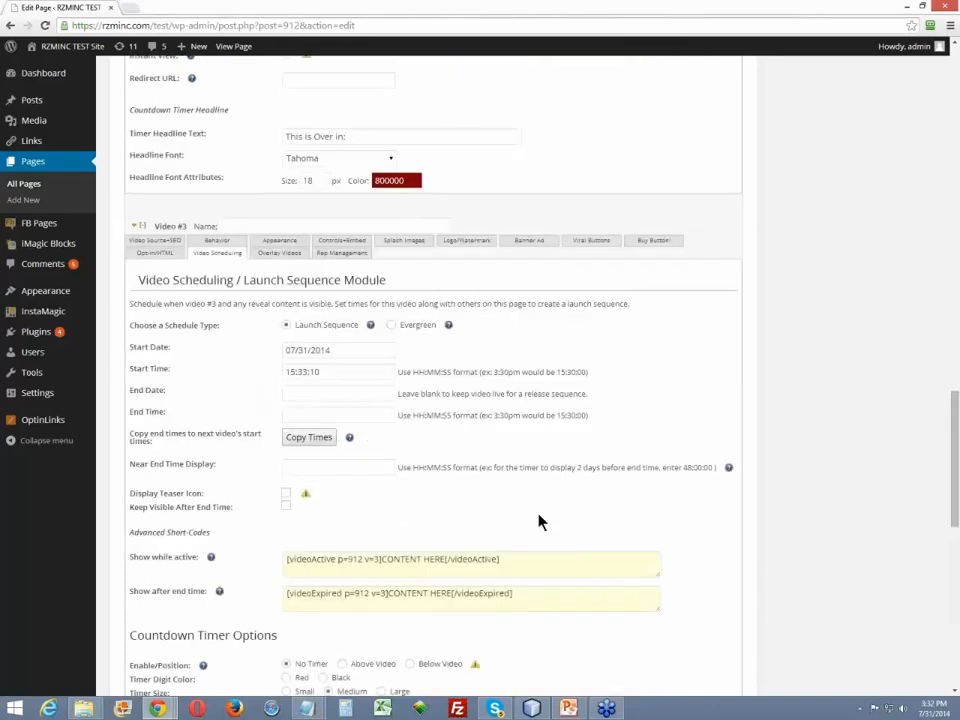
# - Update the Fixed Date Schedule Demo page and view the published page in a new browser tab
pyautogui.scroll(2, 540, 521)
pyautogui.scroll(15, 540, 521)
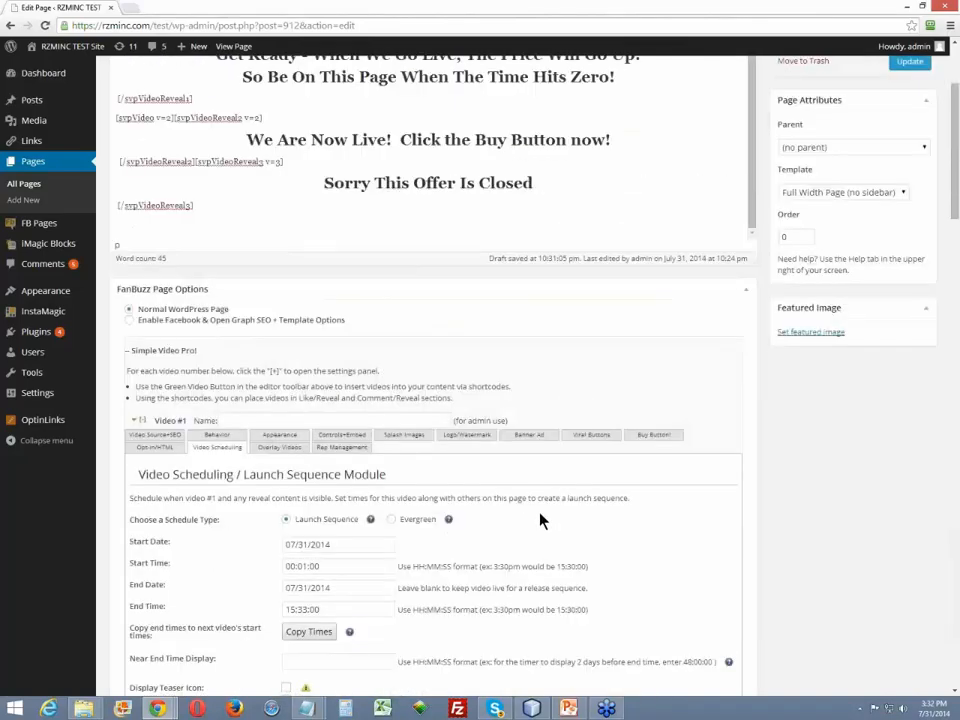
pyautogui.click(910, 244)
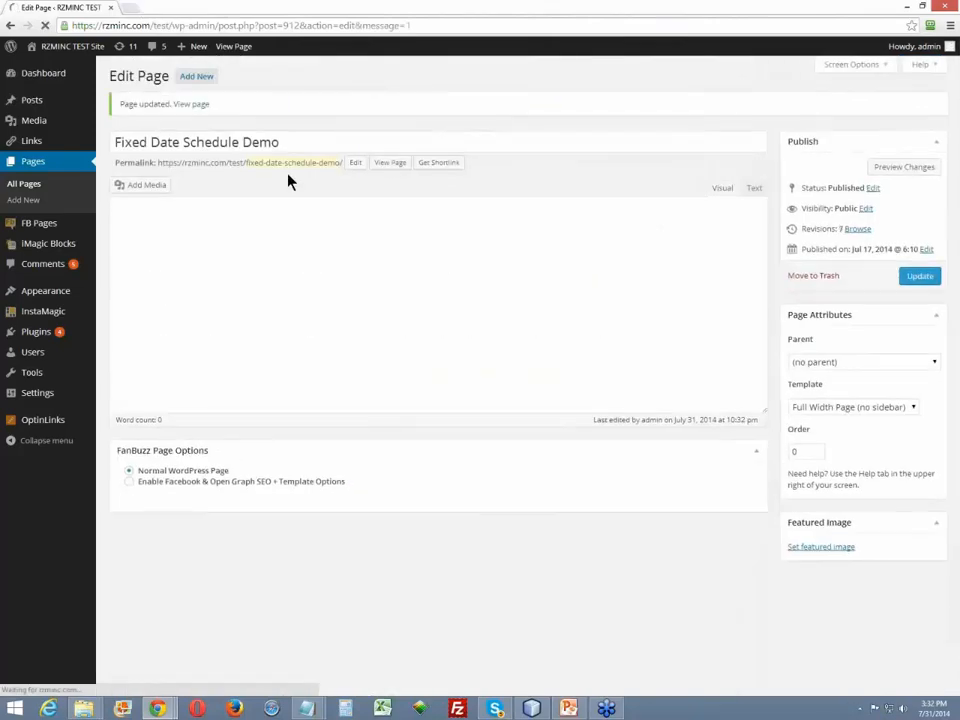
pyautogui.rightClick(392, 168)
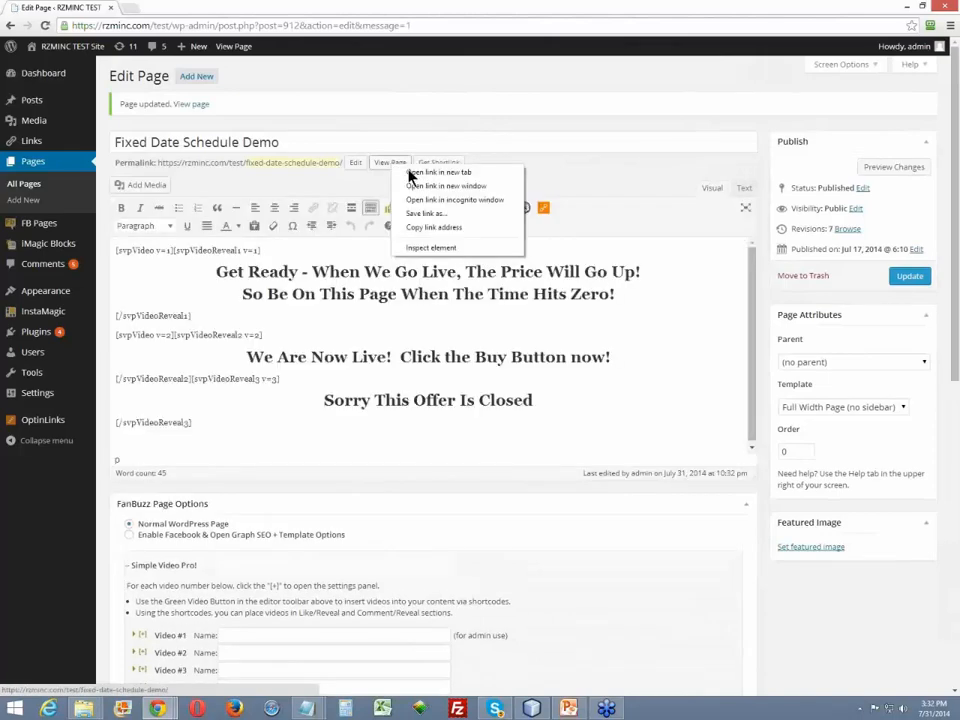
pyautogui.click(410, 173)
pyautogui.click(171, 8)
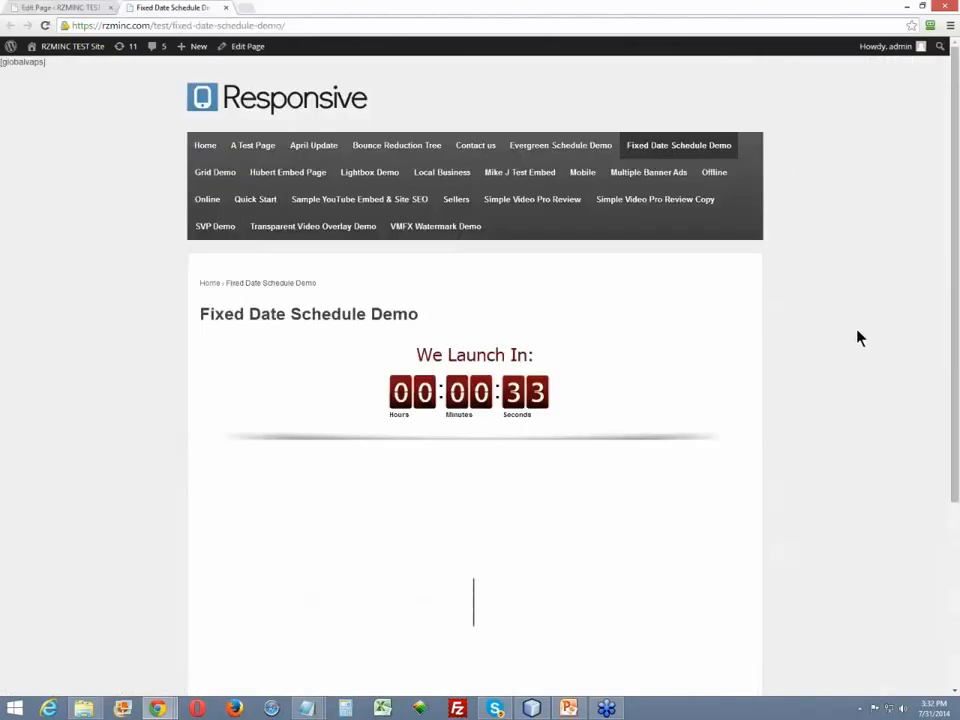
# - Watch the launch sequence on the published page through to the closing message and examine that message
pyautogui.scroll(-2, 870, 442)
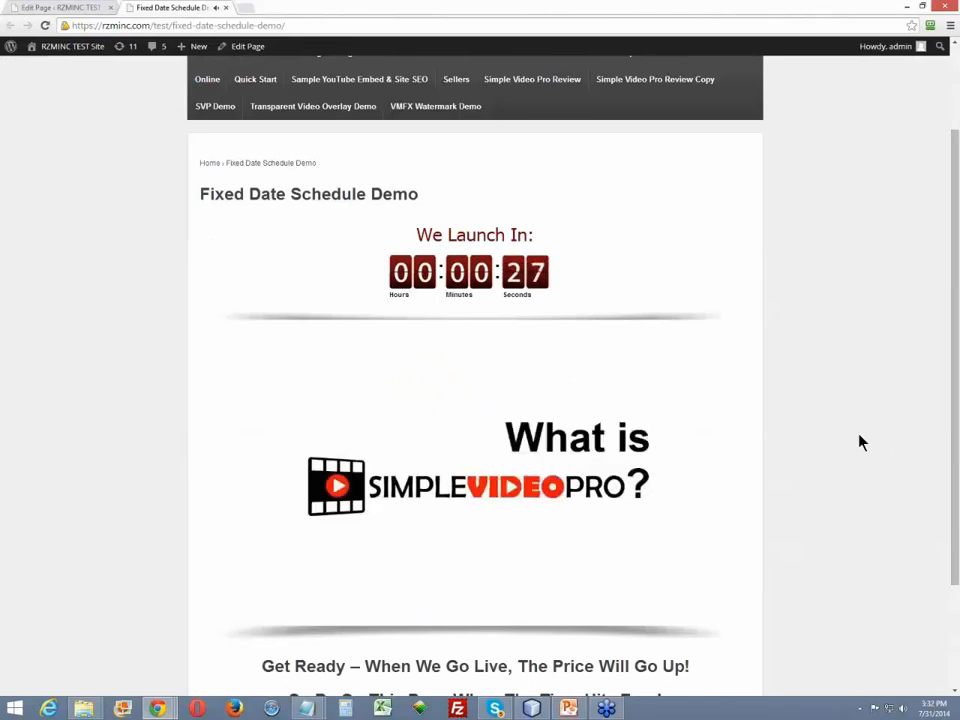
pyautogui.scroll(-2, 860, 442)
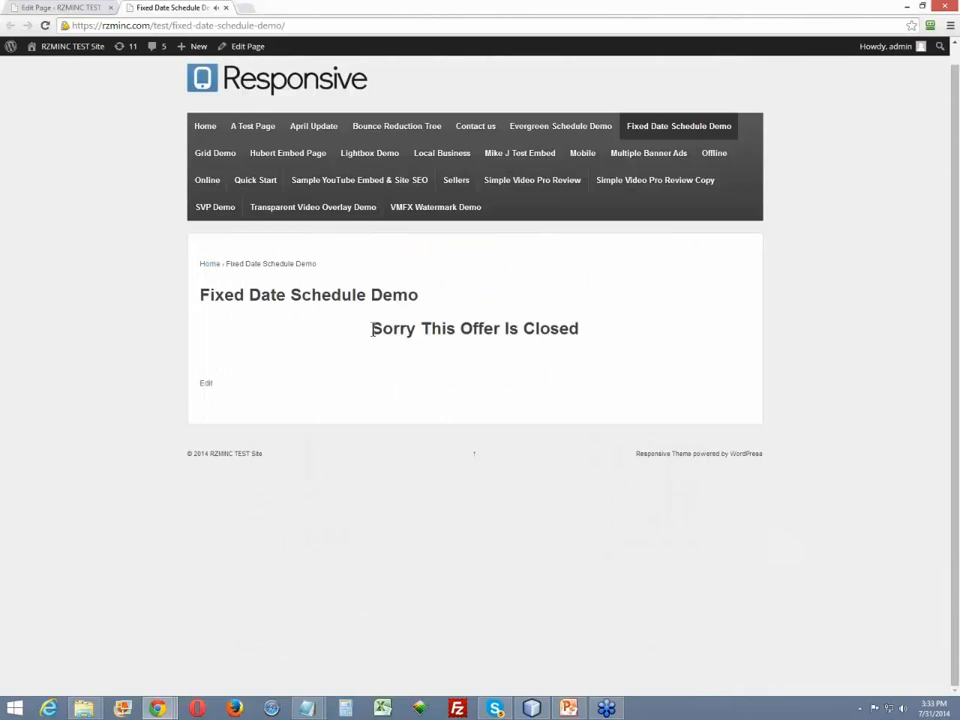
pyautogui.moveTo(372, 328); pyautogui.dragTo(456, 330)
pyautogui.moveTo(616, 336); pyautogui.dragTo(573, 328)
pyautogui.click(580, 331)
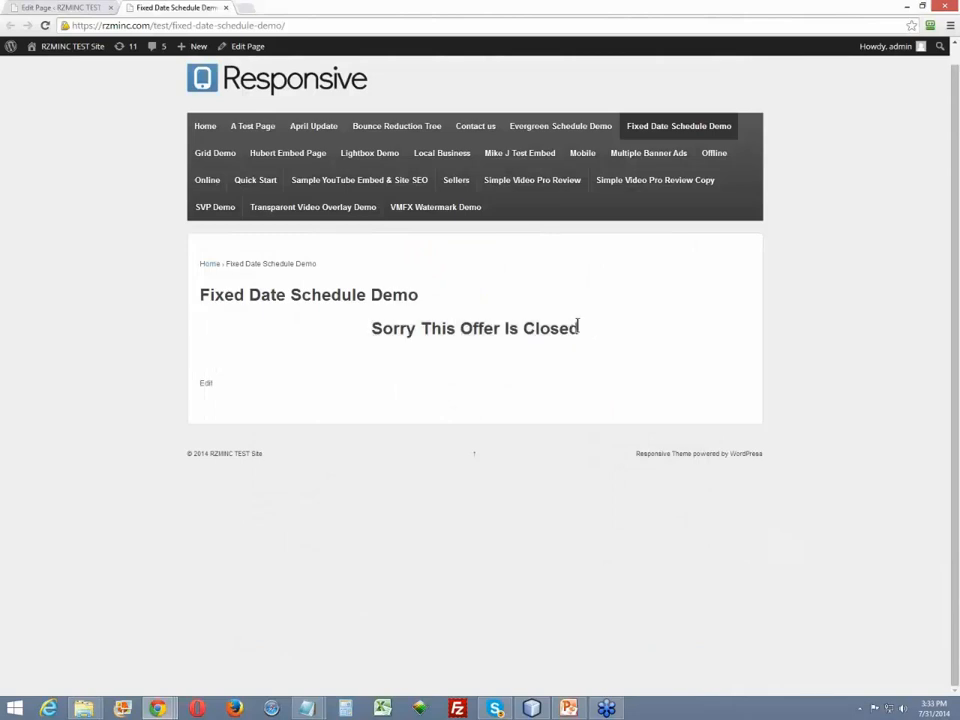